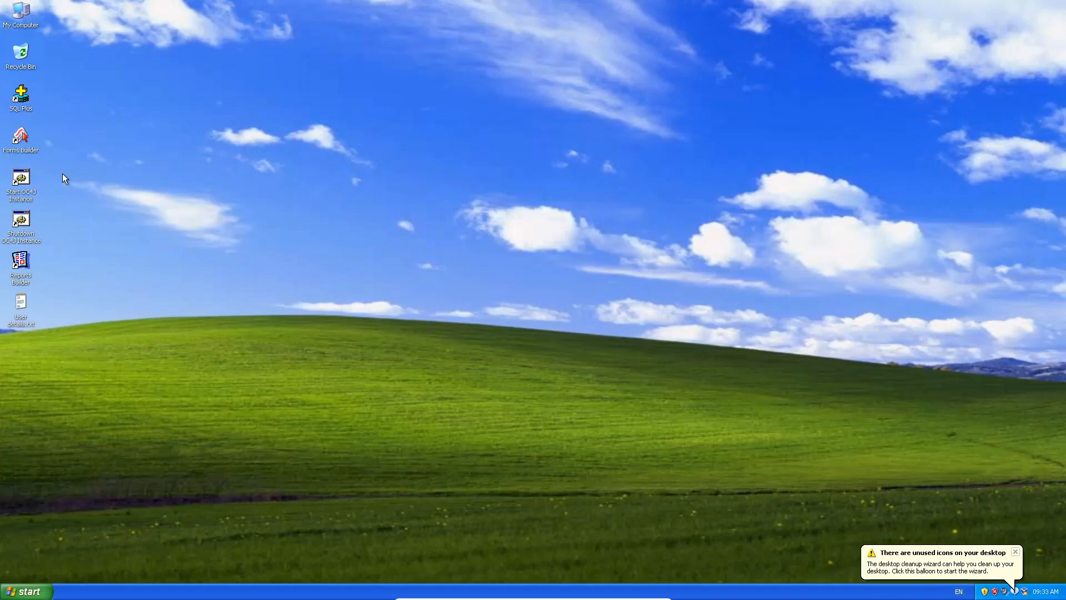
Start the OC4J instance, minimize its console, and launch Forms Builder.
{"action": "double_click", "coordinate": [28, 179]}
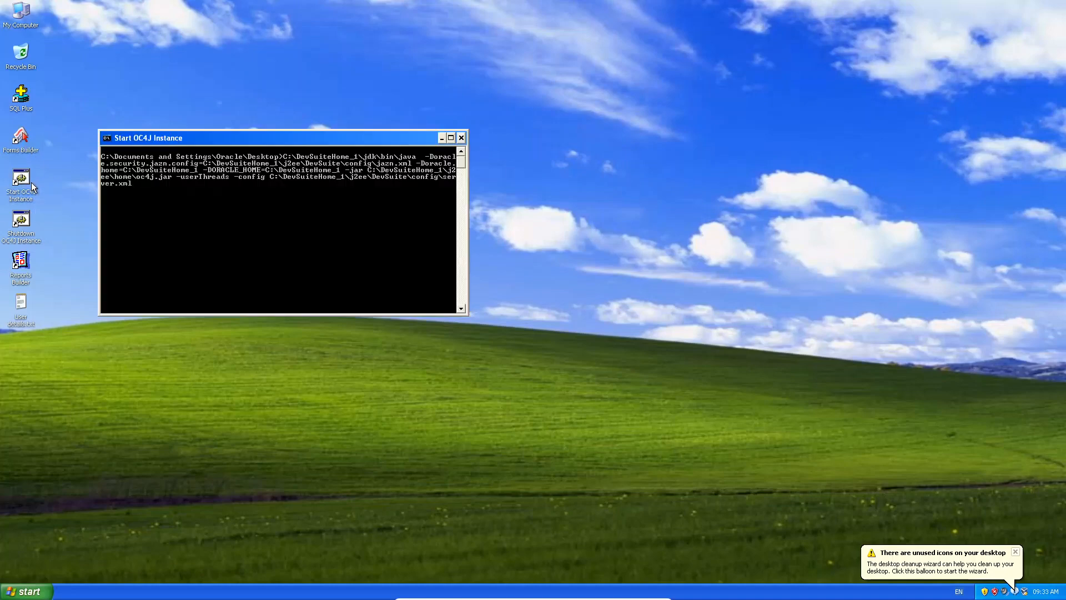
{"action": "left_click", "coordinate": [442, 138]}
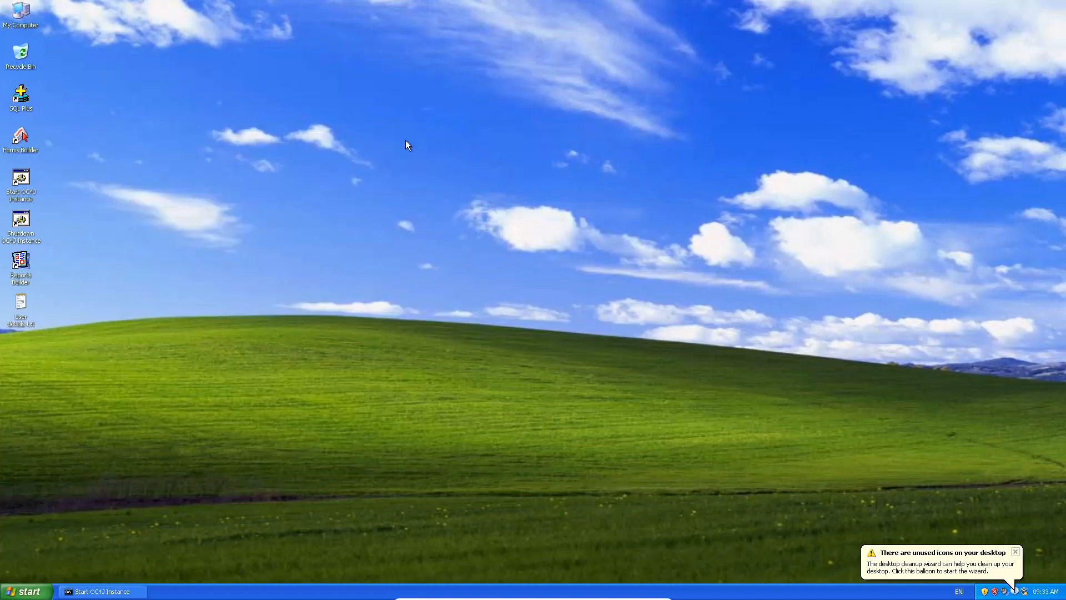
{"action": "double_click", "coordinate": [21, 136]}
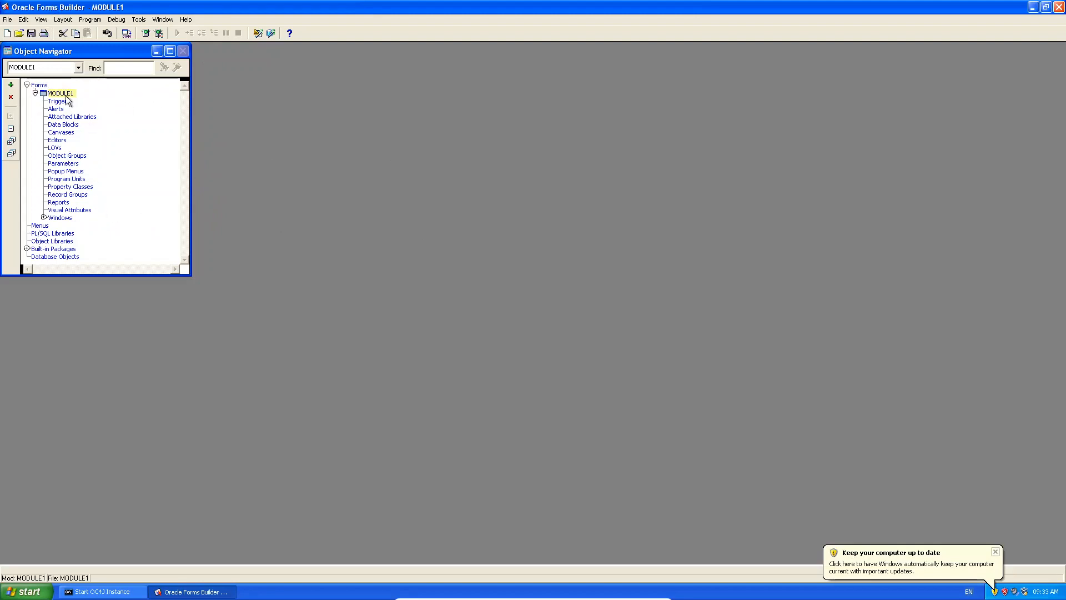
Expand Windows to show WINDOW1, then log in to database 'local' with the course user name and password.
{"action": "left_click", "coordinate": [56, 218]}
{"action": "left_click", "coordinate": [43, 217]}
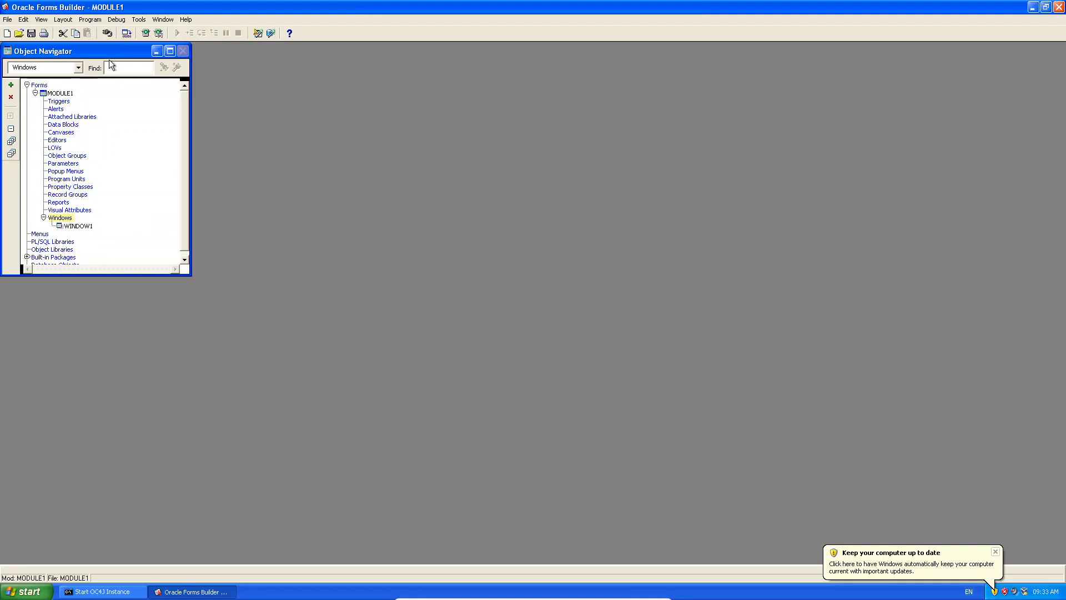
{"action": "left_click", "coordinate": [107, 33]}
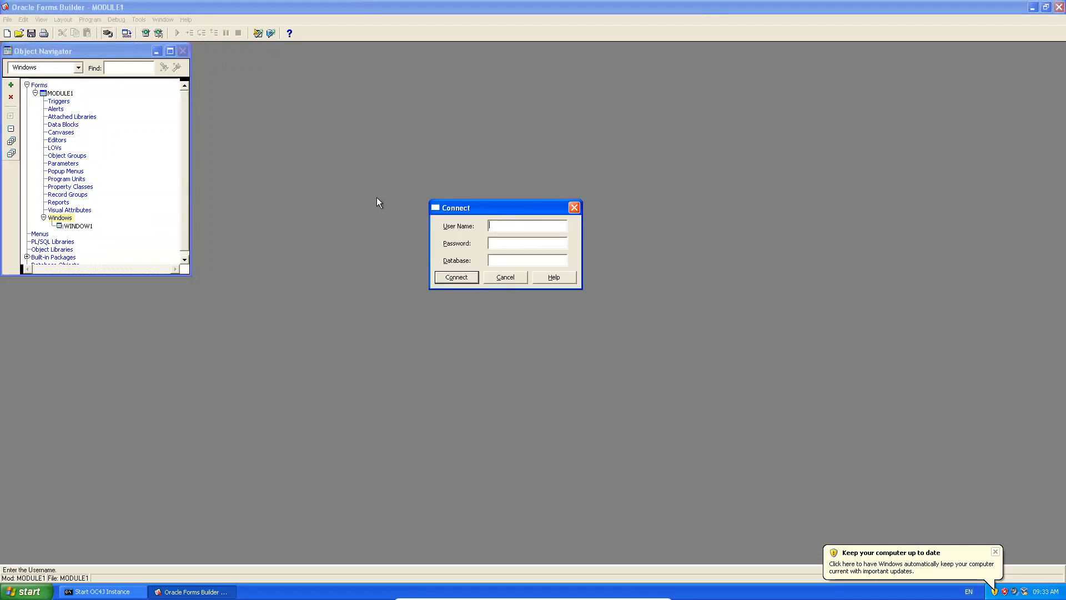
{"action": "type", "text": "student"}
{"action": "key", "text": "Tab"}
{"action": "type", "text": "student"}
{"action": "key", "text": "Tab"}
{"action": "type", "text": "local"}
{"action": "key", "text": "Return"}
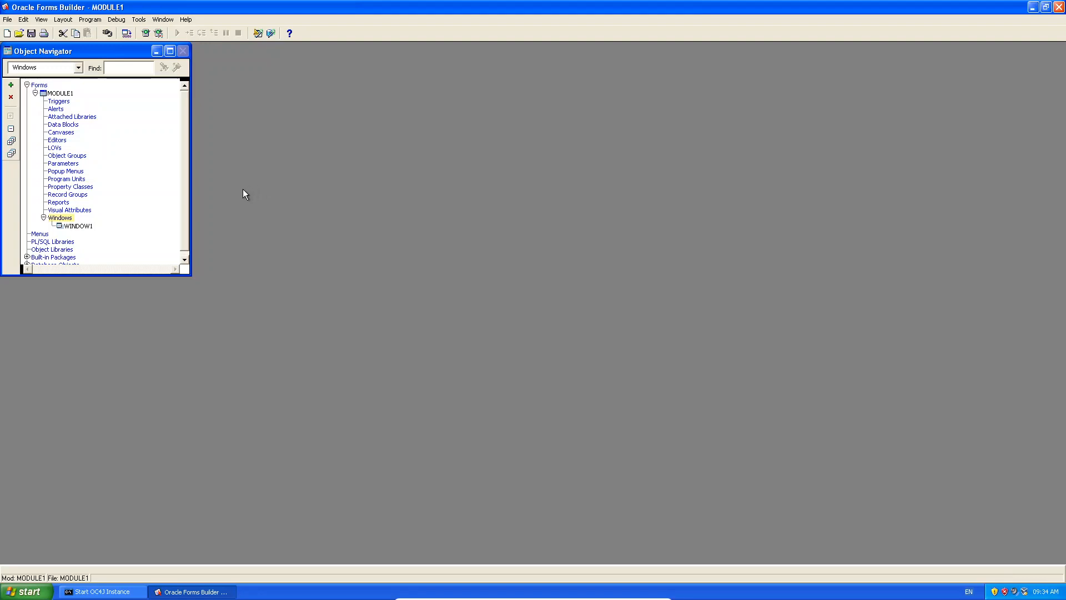
Rename the form module MODULE1 to TEMPLATE_FORM.
{"action": "left_click", "coordinate": [56, 125]}
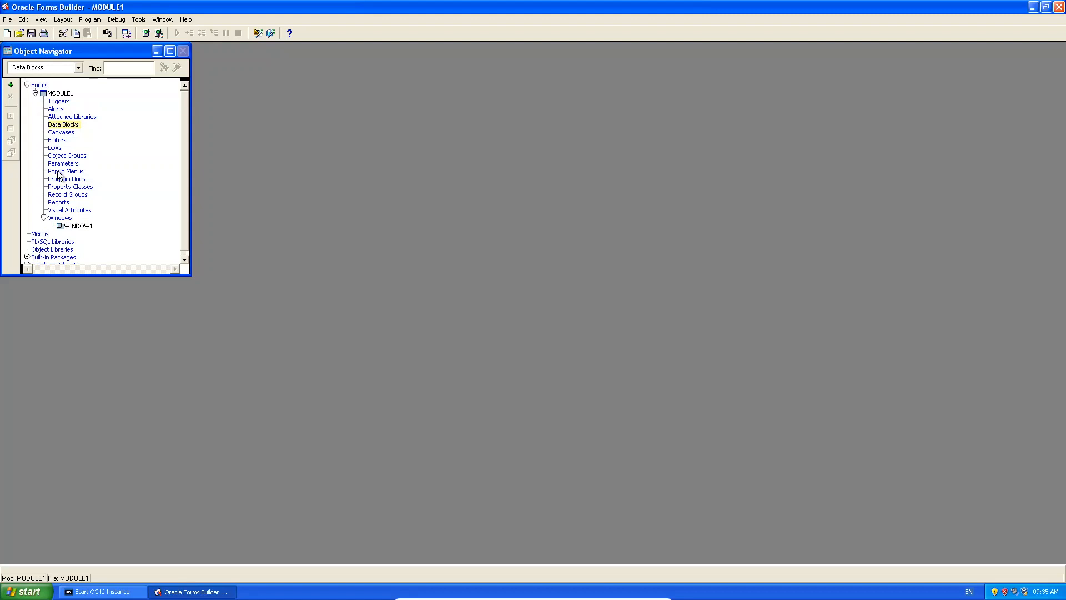
{"action": "left_click", "coordinate": [61, 94]}
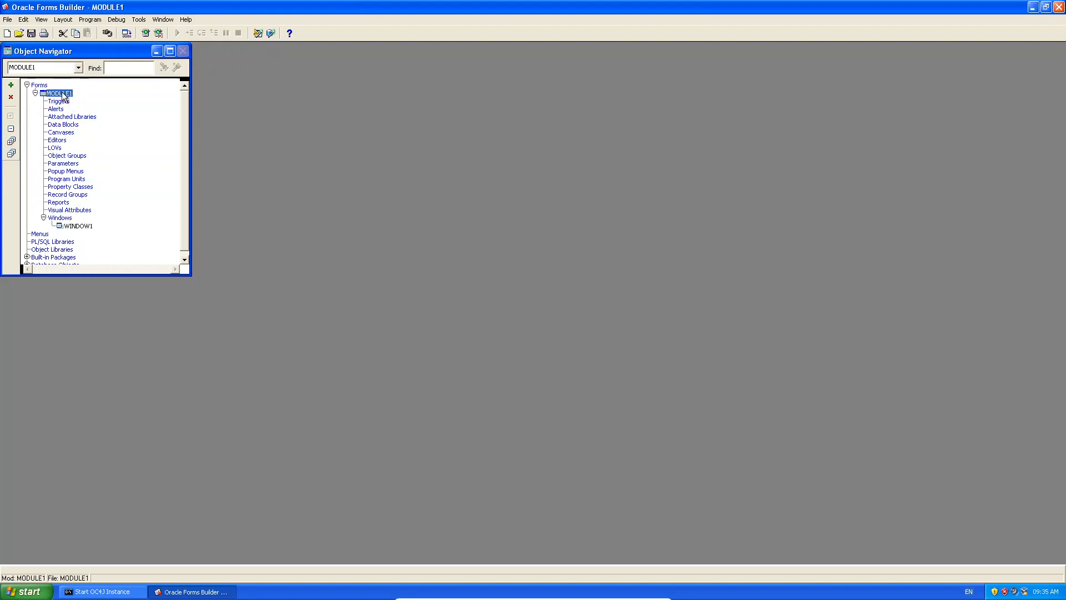
{"action": "left_click", "coordinate": [61, 93]}
{"action": "type", "text": "TEMPLATE_FORM"}
{"action": "key", "text": "Return"}
Rename WINDOW1 to TEMPLATE_WIN.
{"action": "left_click", "coordinate": [81, 226]}
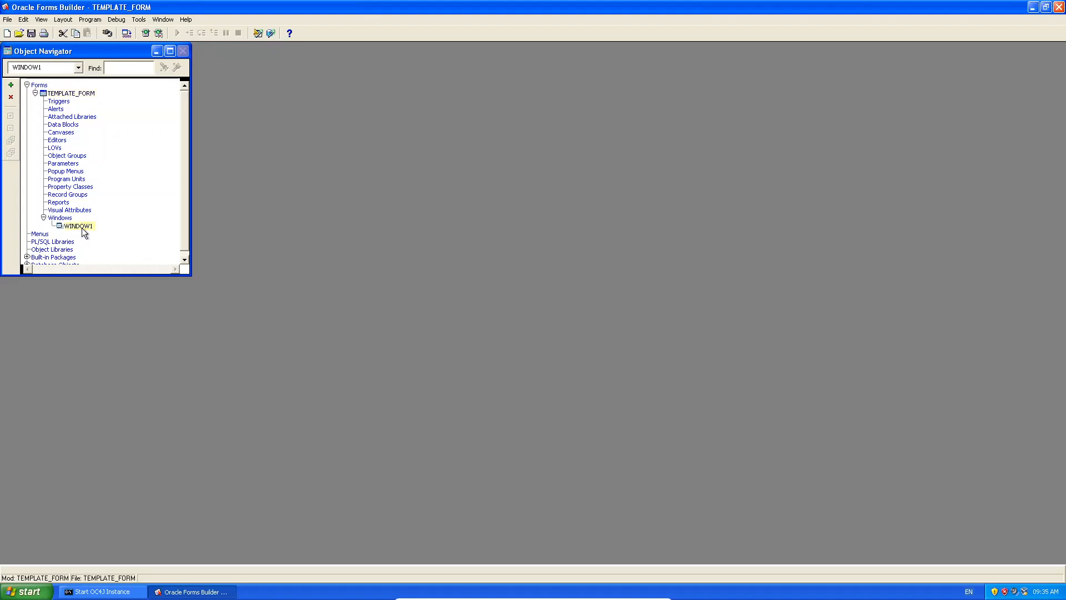
{"action": "left_click", "coordinate": [81, 226]}
{"action": "type", "text": "TEMPLATE_WIN"}
{"action": "key", "text": "Return"}
Add a new data block built manually under Data Blocks.
{"action": "left_click", "coordinate": [73, 125]}
{"action": "left_click", "coordinate": [10, 85]}
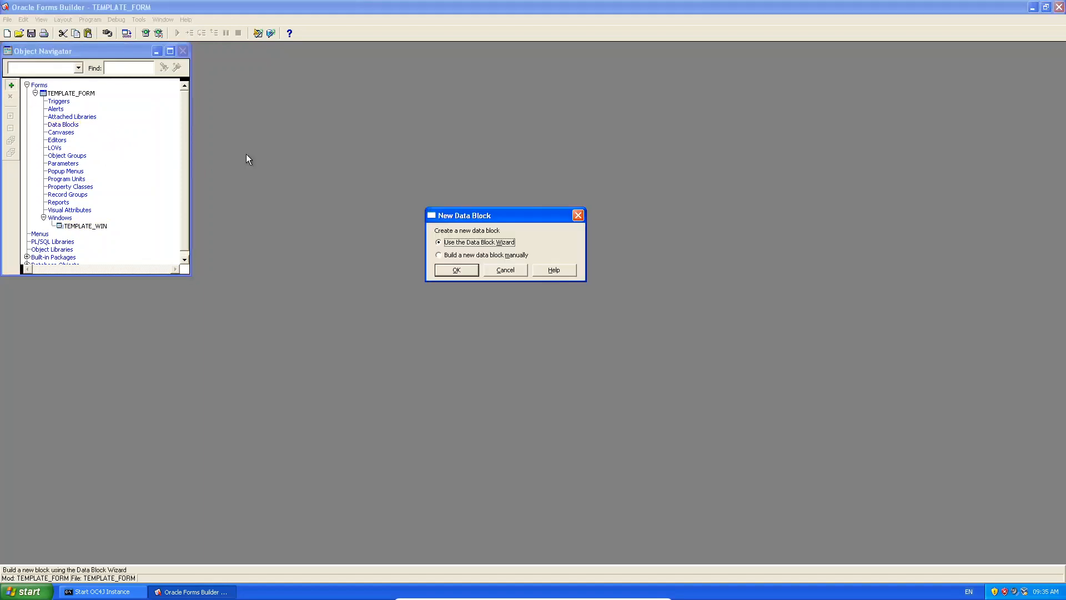
{"action": "left_click", "coordinate": [438, 254]}
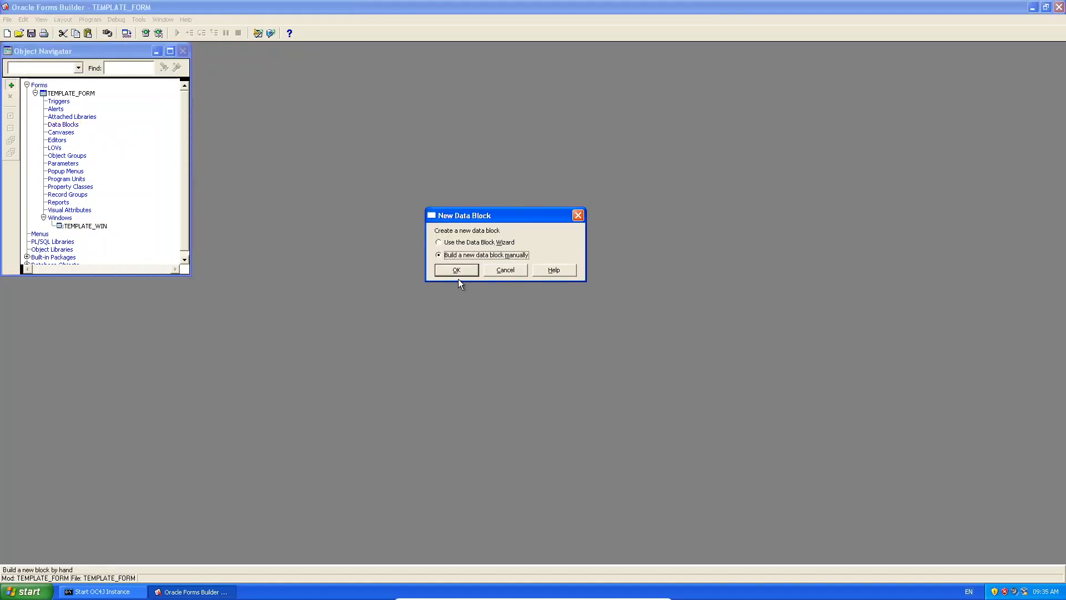
{"action": "left_click", "coordinate": [456, 270]}
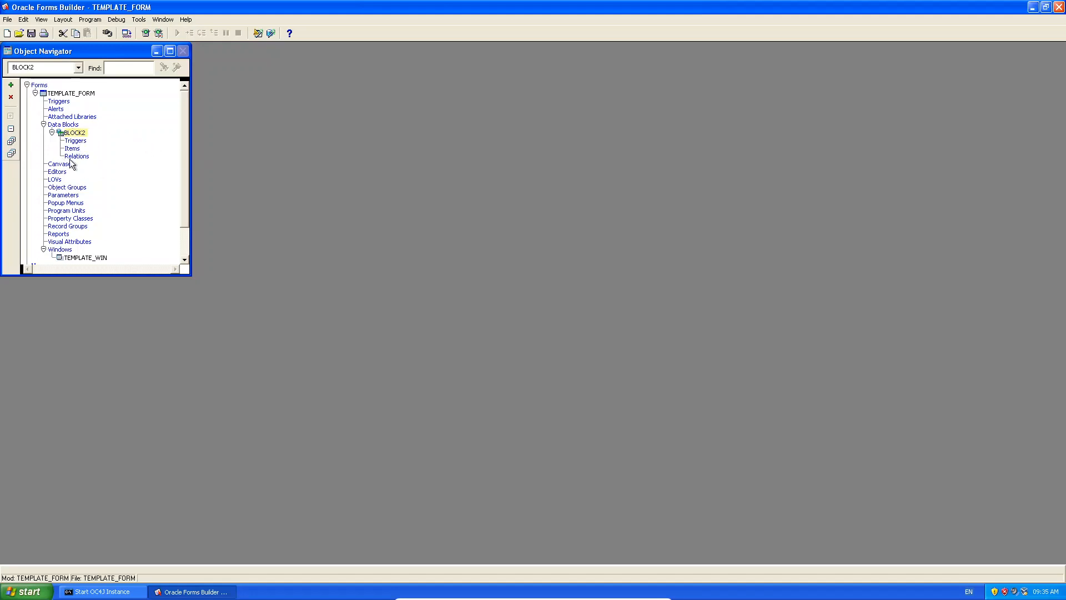
Rename BLOCK2 to TEMPLATE_BLOCK.
{"action": "left_click", "coordinate": [80, 137]}
{"action": "type", "text": "TEMPLATE_BLOCK"}
{"action": "key", "text": "Return"}
{"action": "left_click", "coordinate": [76, 149]}
Create a new canvas, rename CANVAS3 to TEMPLATE_CANVAS, and expand it.
{"action": "left_click", "coordinate": [66, 164]}
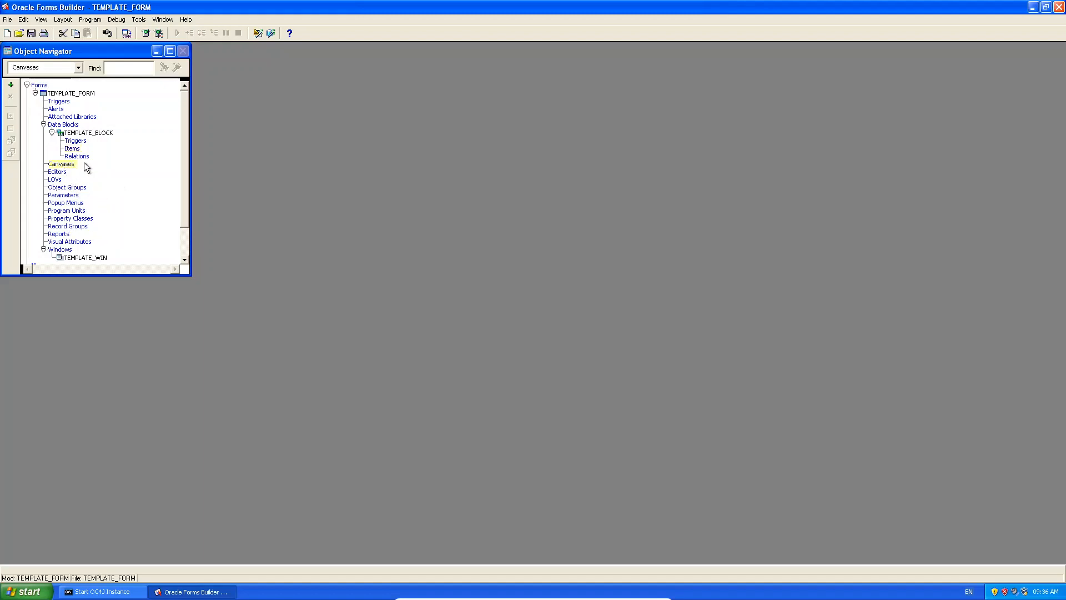
{"action": "left_click", "coordinate": [11, 85]}
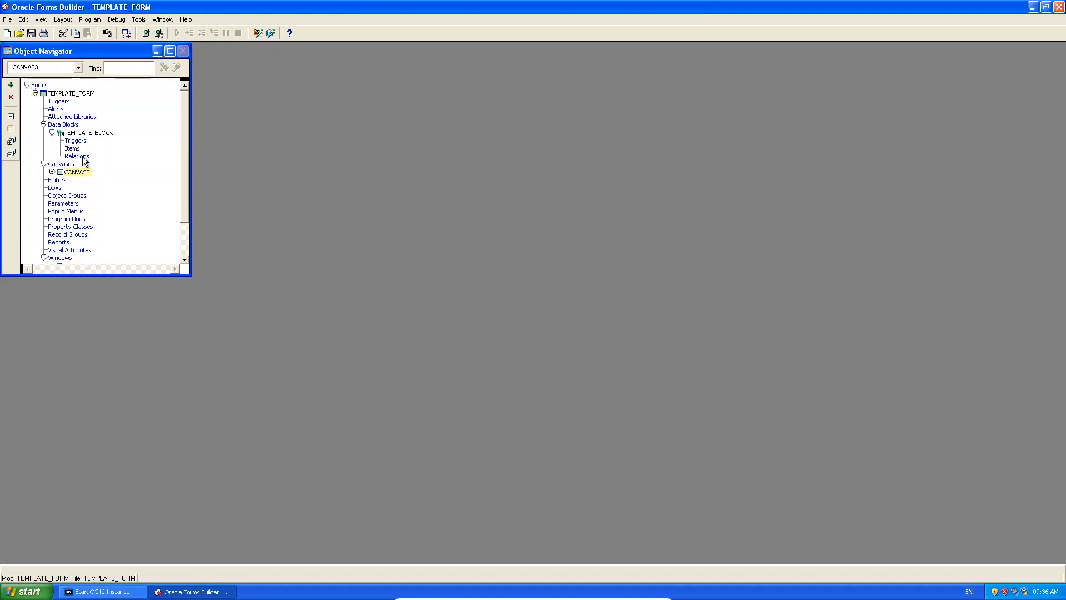
{"action": "left_click", "coordinate": [78, 175]}
{"action": "type", "text": "TAMP"}
{"action": "type", "text": "PLATE_"}
{"action": "key", "text": "Return"}
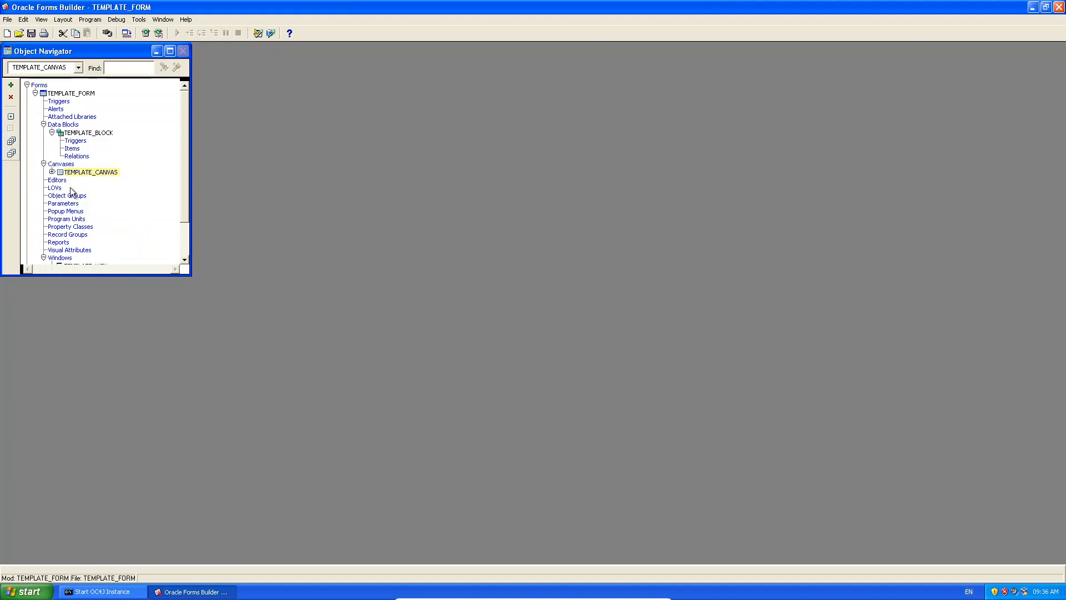
{"action": "left_click", "coordinate": [51, 173]}
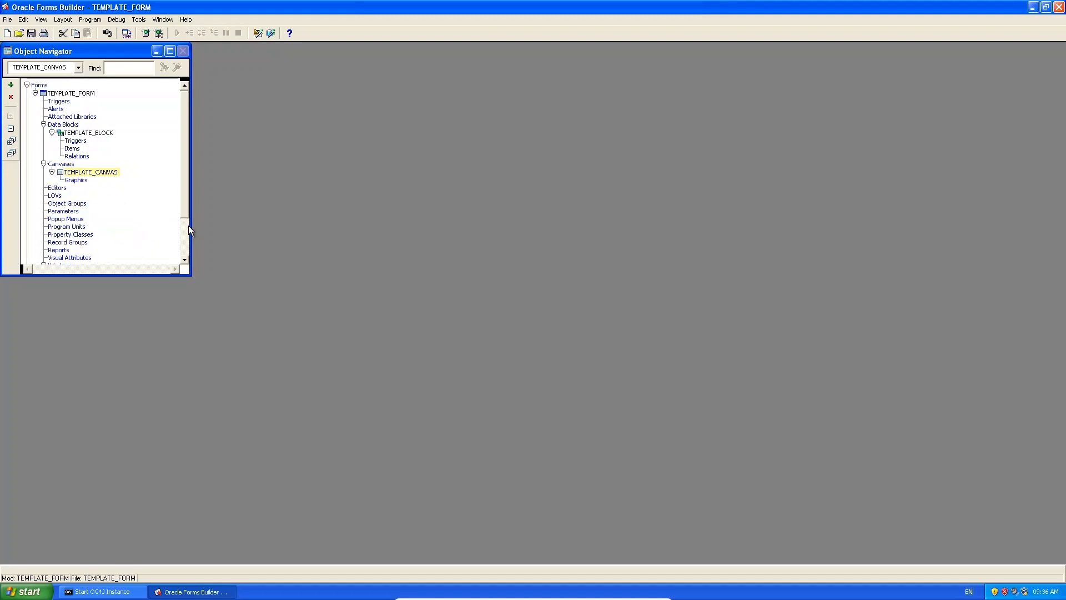
{"action": "left_click", "coordinate": [185, 228]}
{"action": "left_click_drag", "start_coordinate": [188, 222], "coordinate": [176, 169]}
Open TEMPLATE_CANVAS in the Layout Editor and enlarge the editor window.
{"action": "right_click", "coordinate": [103, 173]}
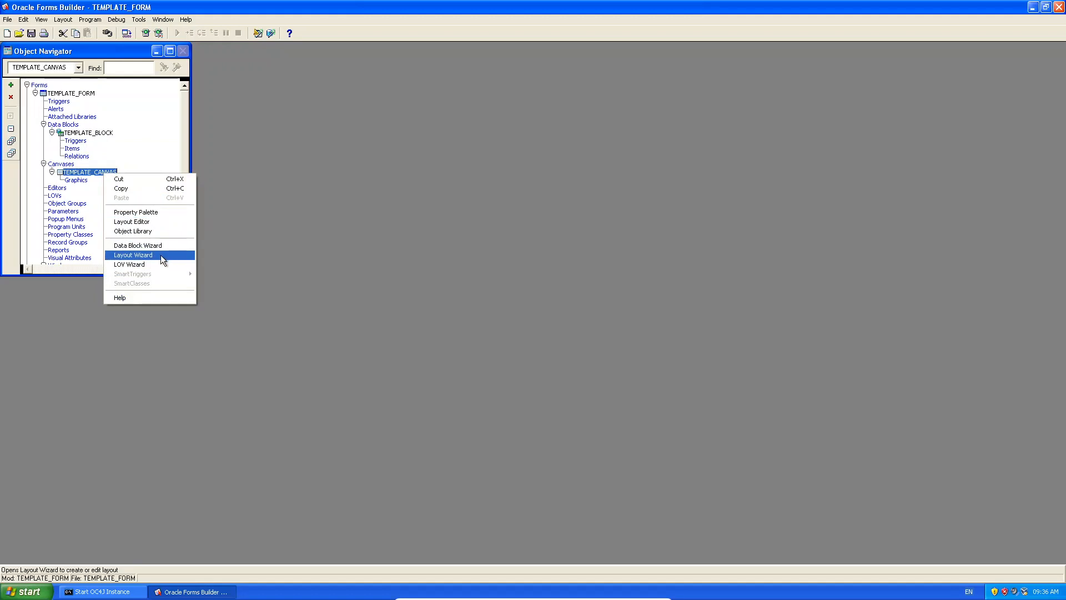
{"action": "left_click", "coordinate": [156, 221]}
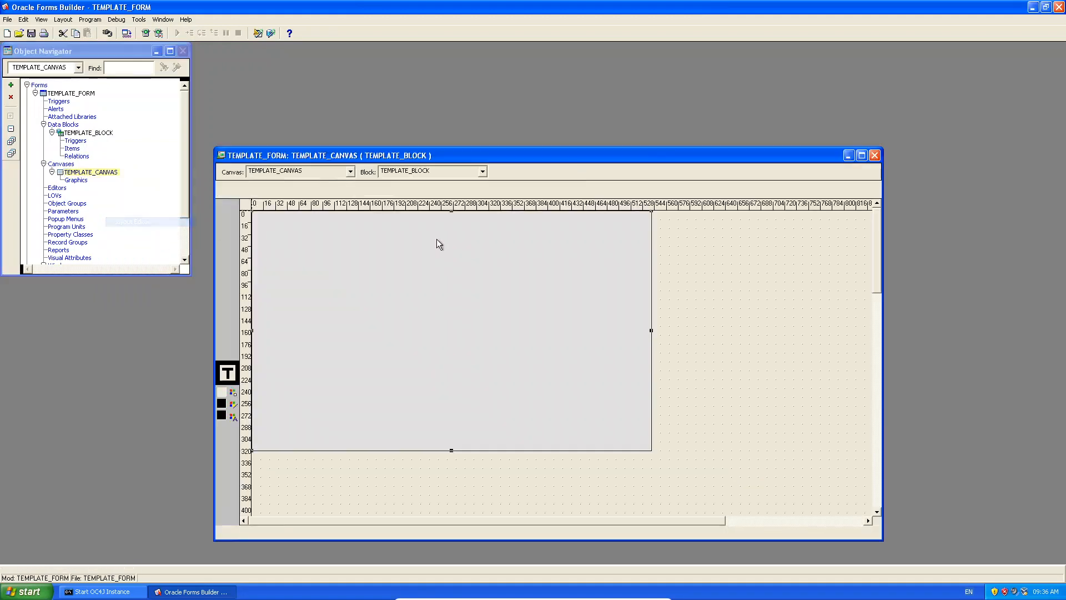
{"action": "mouse_move", "coordinate": [487, 151]}
{"action": "left_mouse_down"}
{"action": "mouse_move", "coordinate": [554, 97]}
{"action": "mouse_move", "coordinate": [467, 51]}
{"action": "left_mouse_up"}
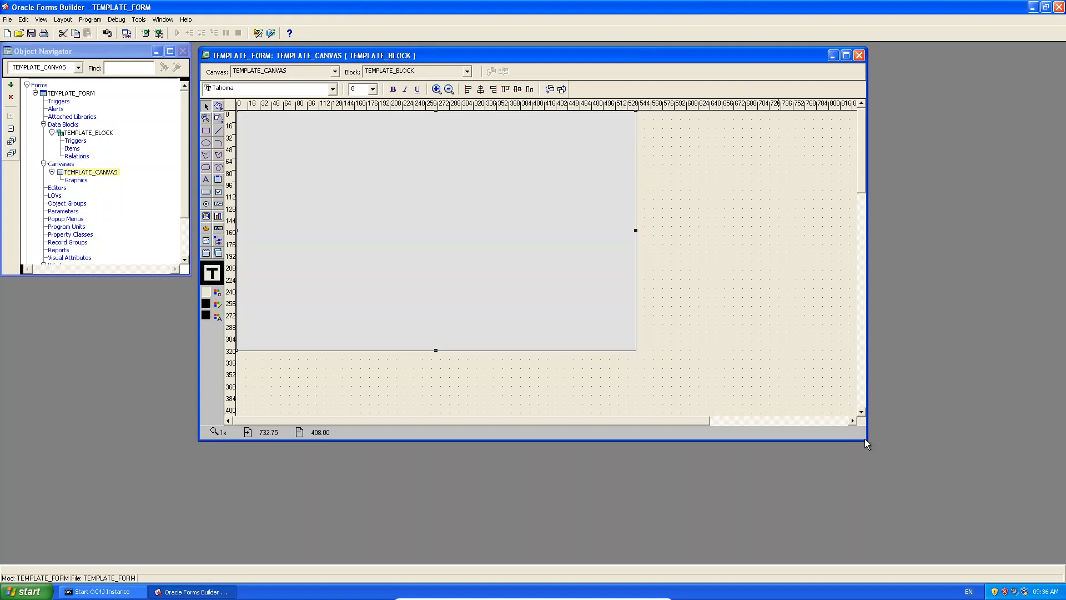
{"action": "left_click_drag", "start_coordinate": [866, 441], "coordinate": [964, 495]}
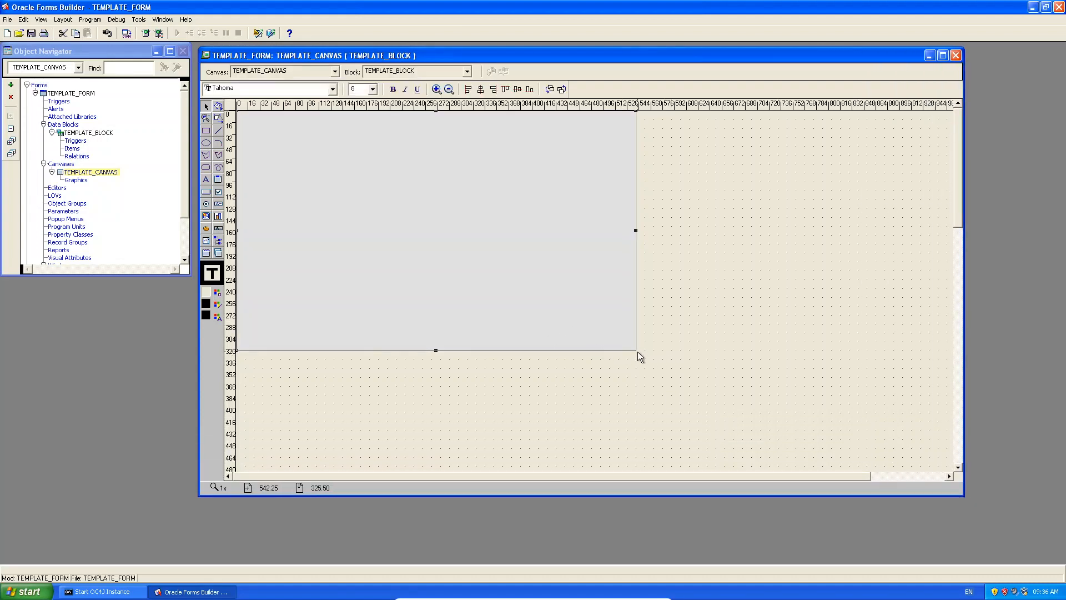
Drag the canvas and its viewport corners outward to enlarge the canvas.
{"action": "left_click_drag", "start_coordinate": [637, 351], "coordinate": [675, 385]}
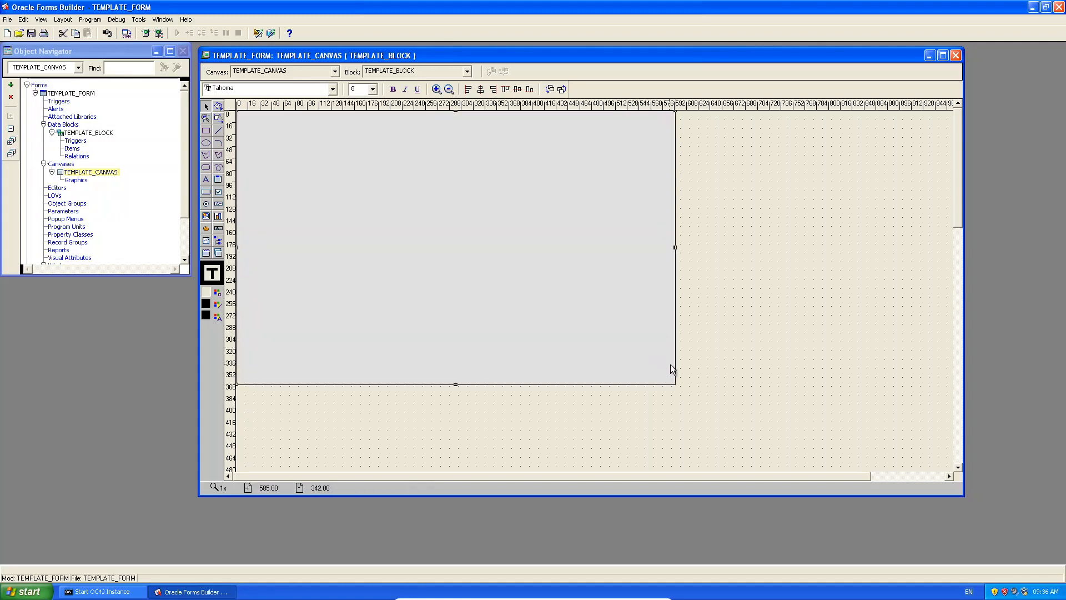
{"action": "left_click", "coordinate": [713, 375]}
{"action": "left_click", "coordinate": [674, 385]}
{"action": "left_click_drag", "start_coordinate": [674, 384], "coordinate": [634, 347]}
{"action": "left_click_drag", "start_coordinate": [675, 384], "coordinate": [643, 356]}
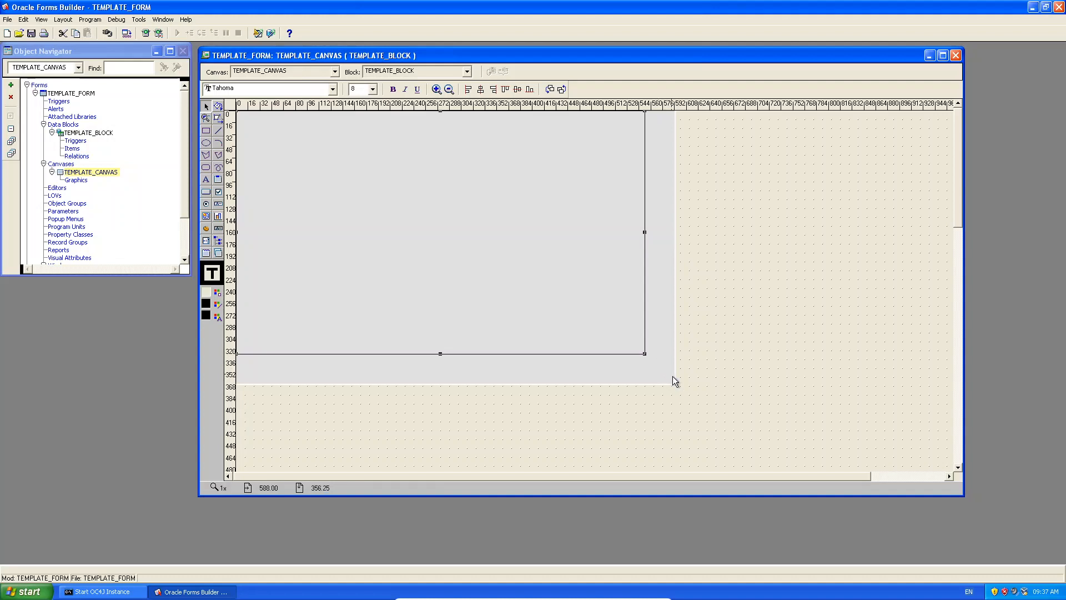
{"action": "left_click", "coordinate": [644, 355]}
{"action": "left_click_drag", "start_coordinate": [645, 353], "coordinate": [678, 387]}
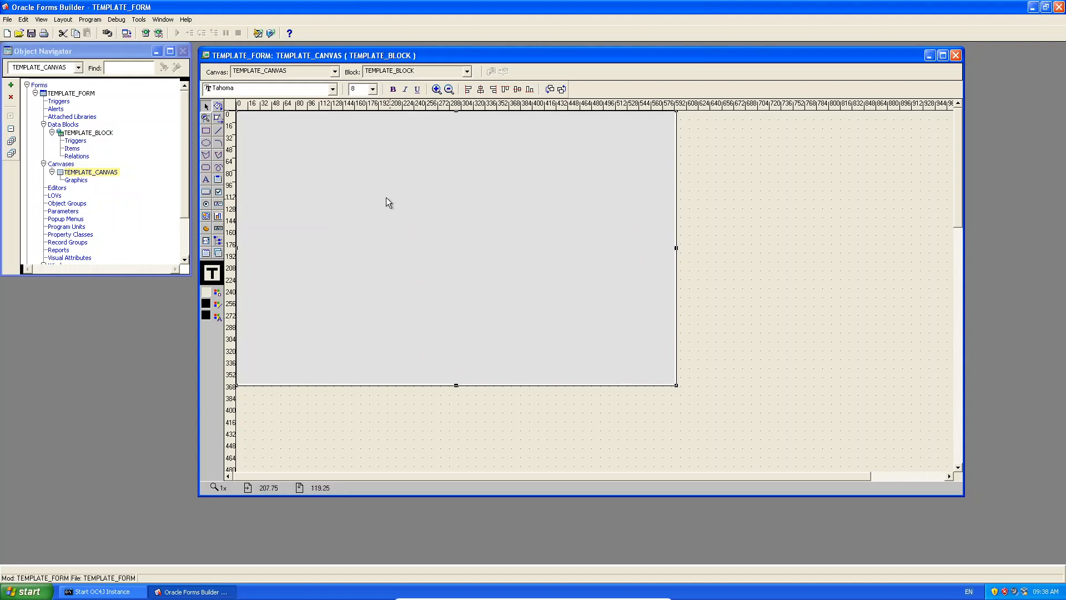
Start an Edit > Import > Image and browse to the Chapter05DataFiles folder.
{"action": "left_click", "coordinate": [356, 164]}
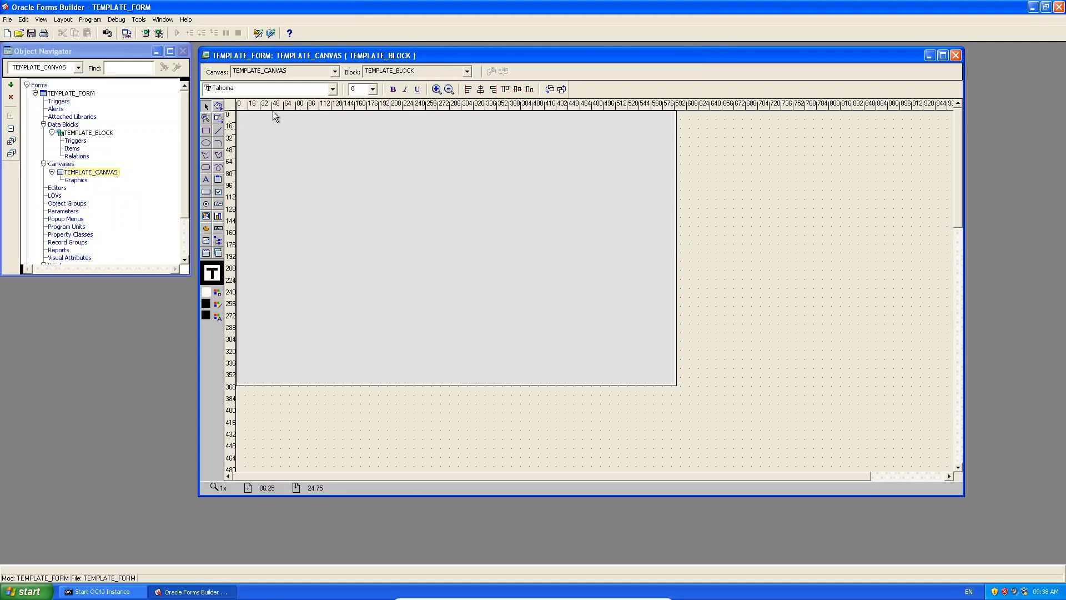
{"action": "left_click", "coordinate": [23, 19]}
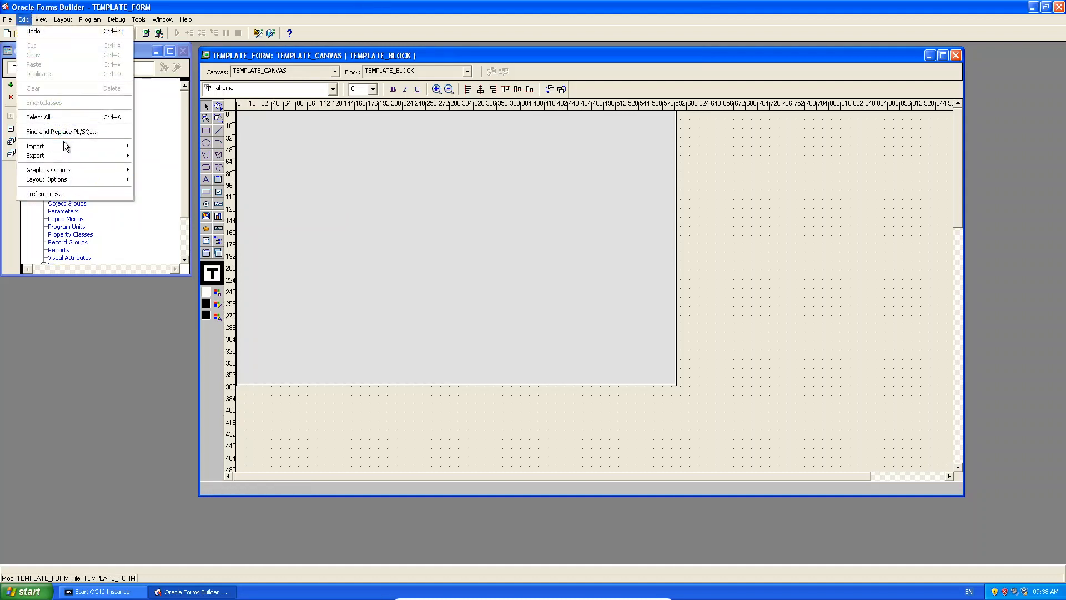
{"action": "mouse_move", "coordinate": [65, 147]}
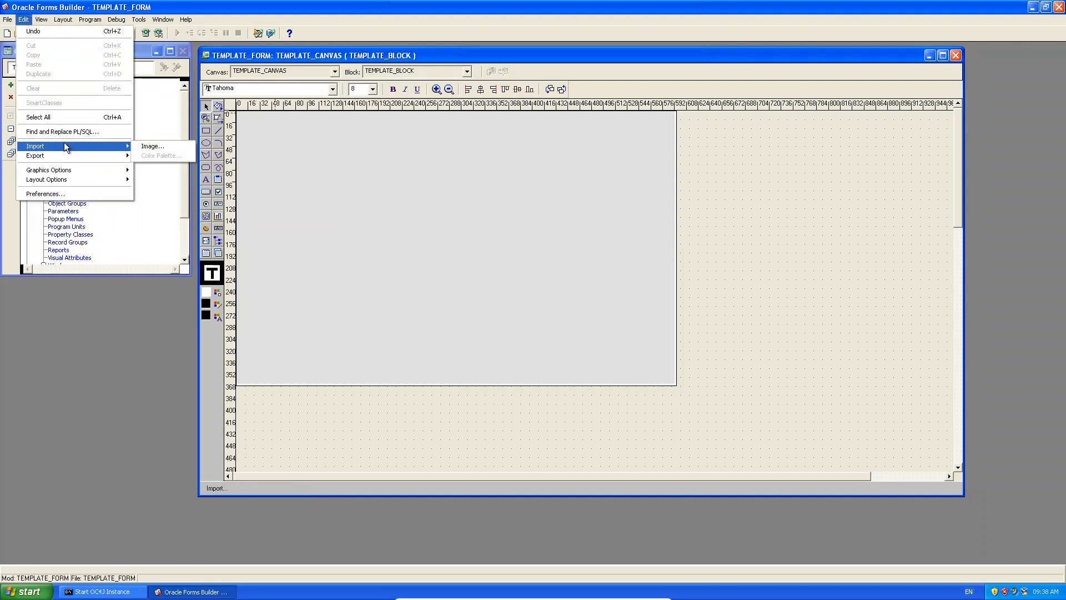
{"action": "left_click", "coordinate": [158, 147]}
{"action": "left_click", "coordinate": [601, 291]}
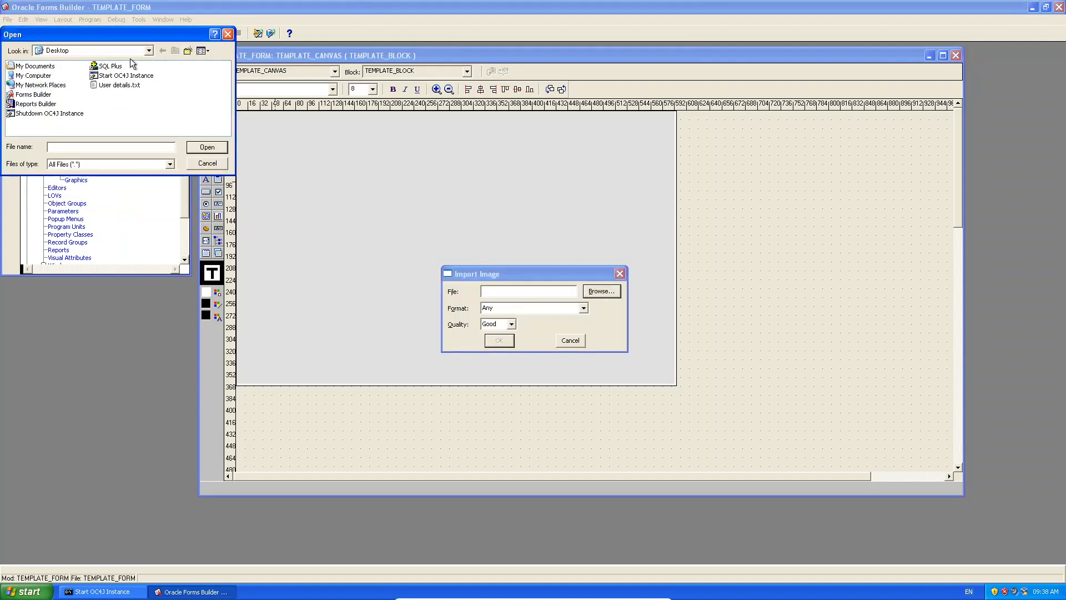
{"action": "double_click", "coordinate": [46, 77]}
{"action": "double_click", "coordinate": [47, 75]}
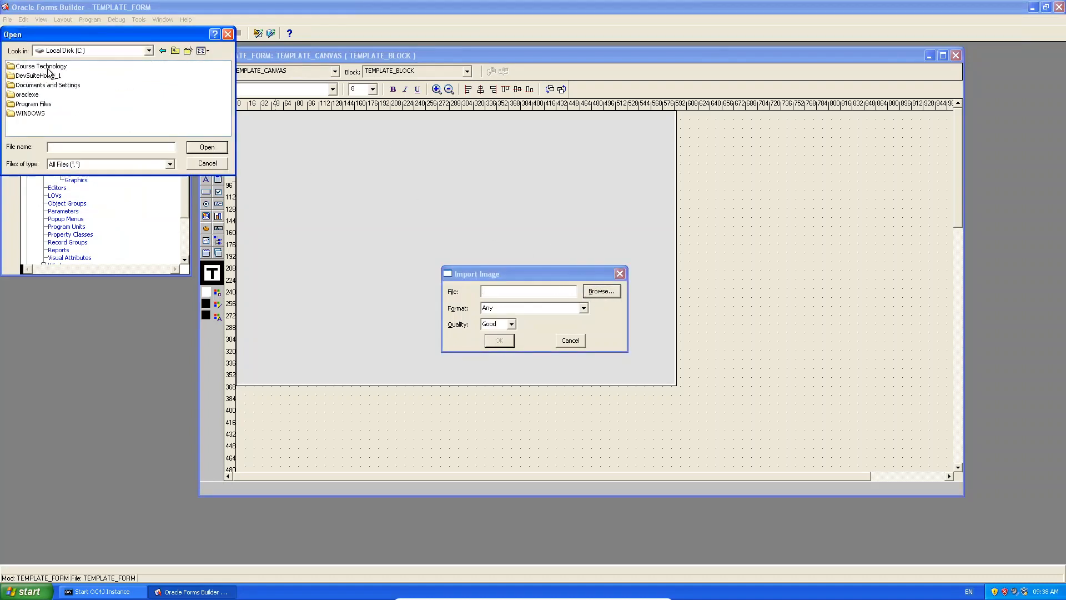
{"action": "double_click", "coordinate": [55, 66]}
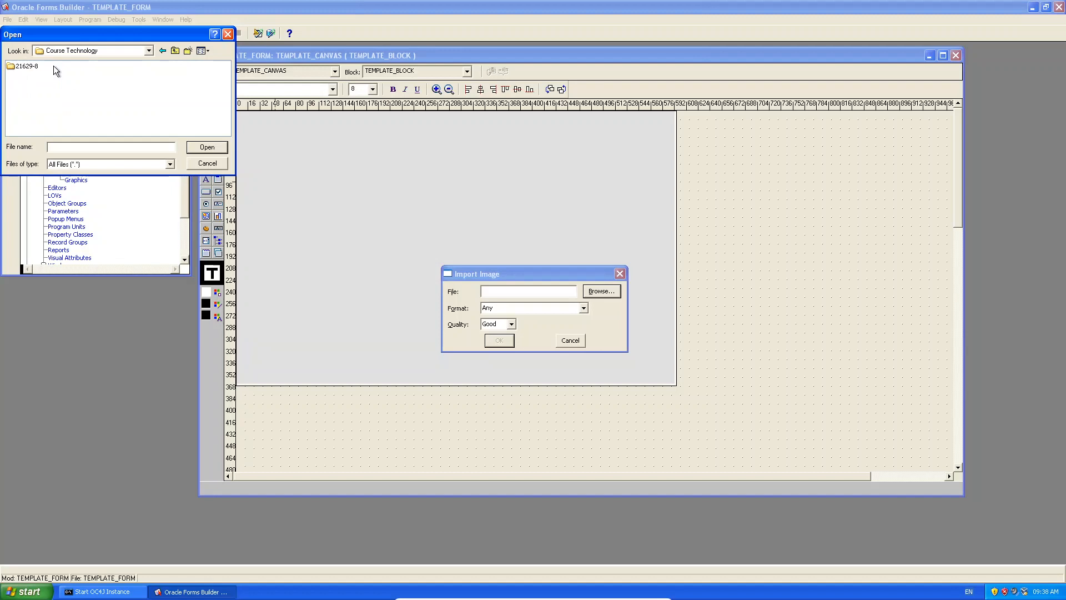
{"action": "double_click", "coordinate": [25, 68]}
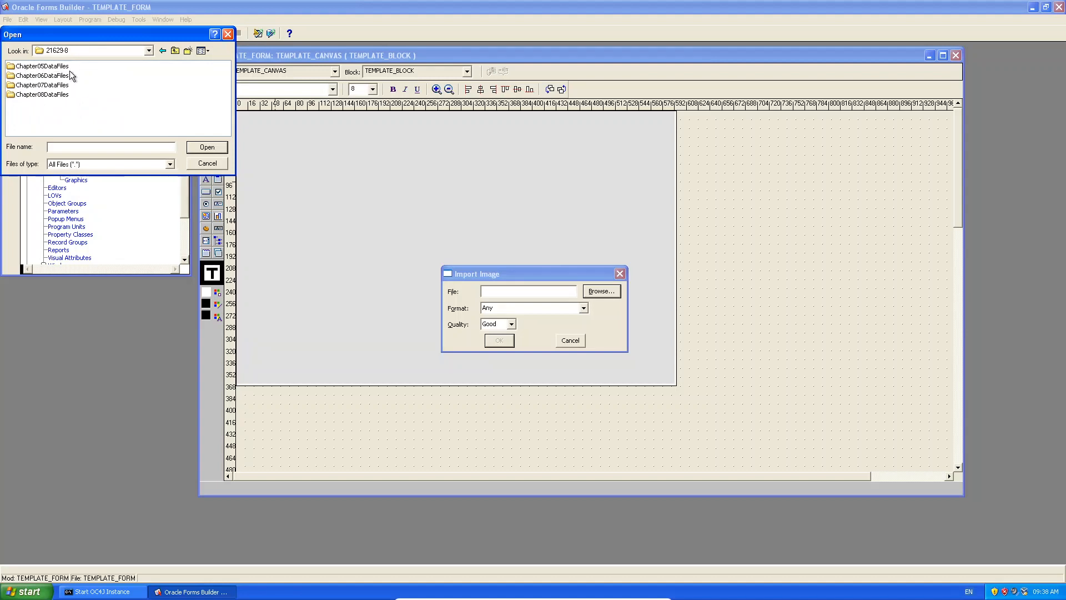
{"action": "double_click", "coordinate": [61, 95]}
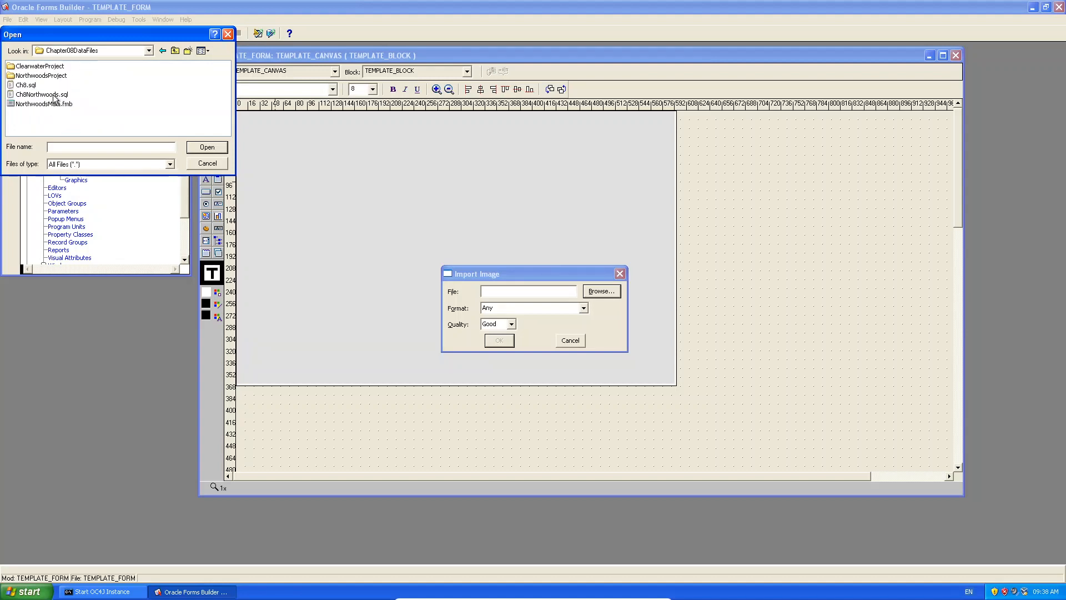
{"action": "left_click", "coordinate": [162, 50]}
{"action": "double_click", "coordinate": [56, 66]}
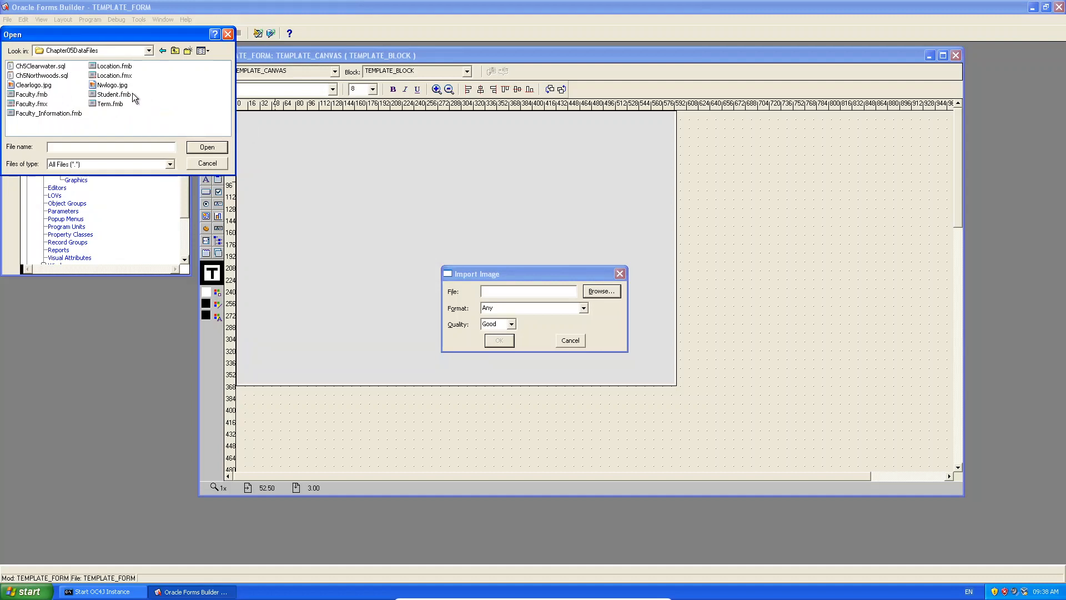
Import Nwlogo.jpg and position it near the canvas top-left corner.
{"action": "double_click", "coordinate": [114, 84]}
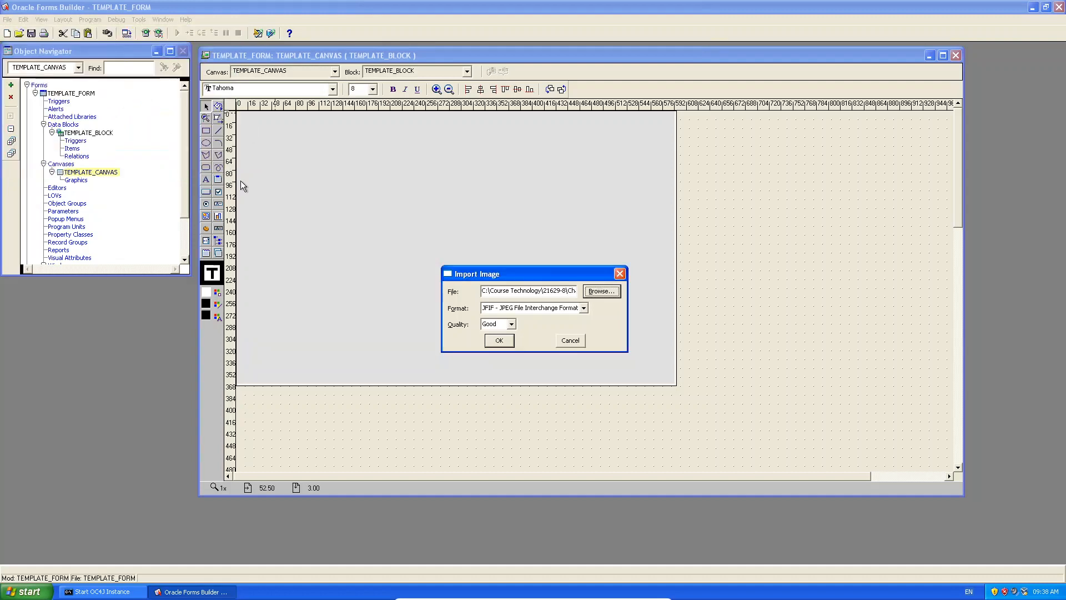
{"action": "left_click", "coordinate": [498, 340]}
{"action": "mouse_move", "coordinate": [298, 161]}
{"action": "left_mouse_down"}
{"action": "mouse_move", "coordinate": [308, 158]}
{"action": "mouse_move", "coordinate": [314, 174]}
{"action": "left_mouse_up"}
{"action": "left_click", "coordinate": [425, 224]}
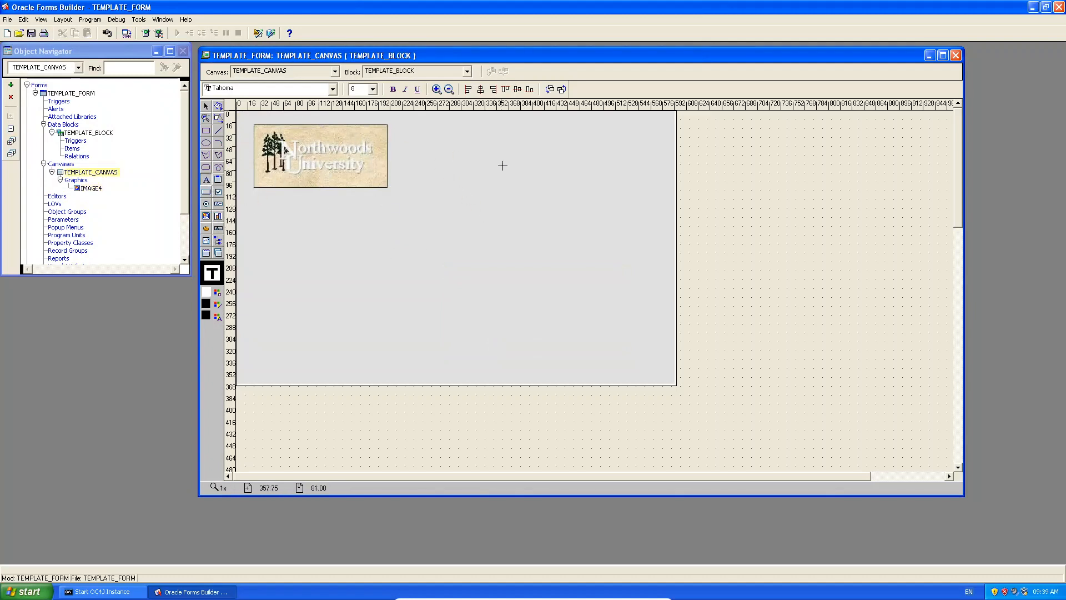
Add a 'Template Form' title right of the logo in 20-point bold.
{"action": "left_click", "coordinate": [205, 180]}
{"action": "left_click", "coordinate": [477, 147]}
{"action": "type", "text": "Template Form"}
{"action": "left_click", "coordinate": [598, 234]}
{"action": "left_click", "coordinate": [514, 151]}
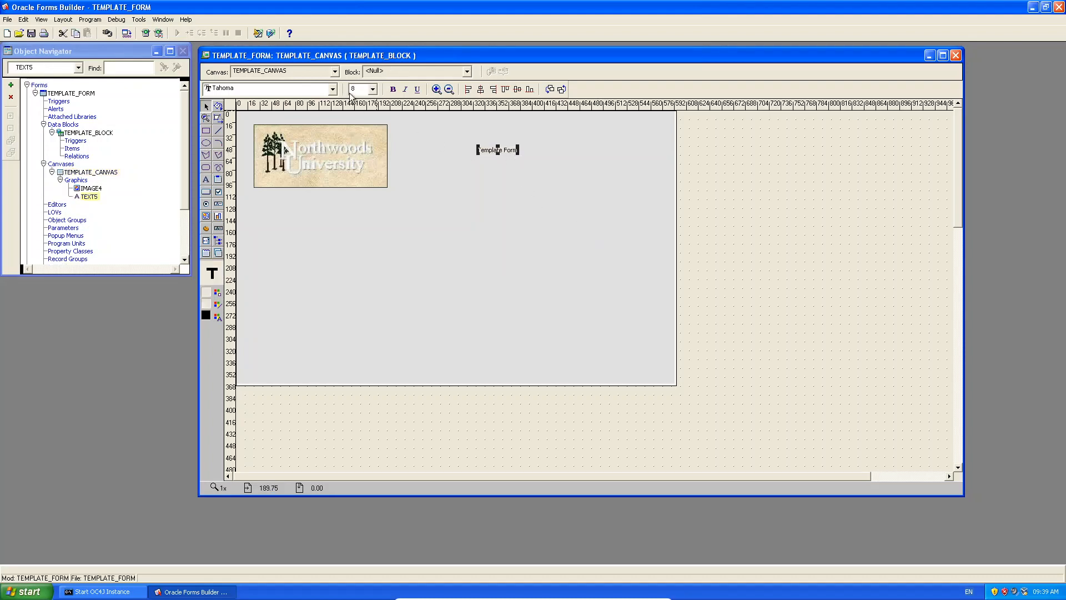
{"action": "left_click", "coordinate": [373, 89]}
{"action": "left_click", "coordinate": [361, 158]}
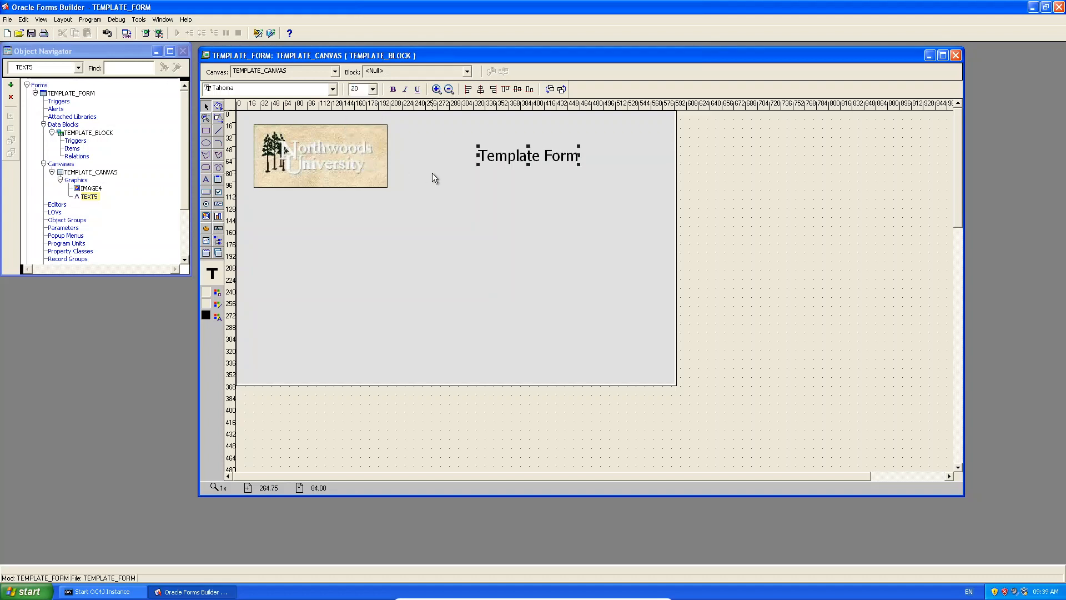
{"action": "left_click", "coordinate": [392, 89]}
{"action": "left_click", "coordinate": [537, 205]}
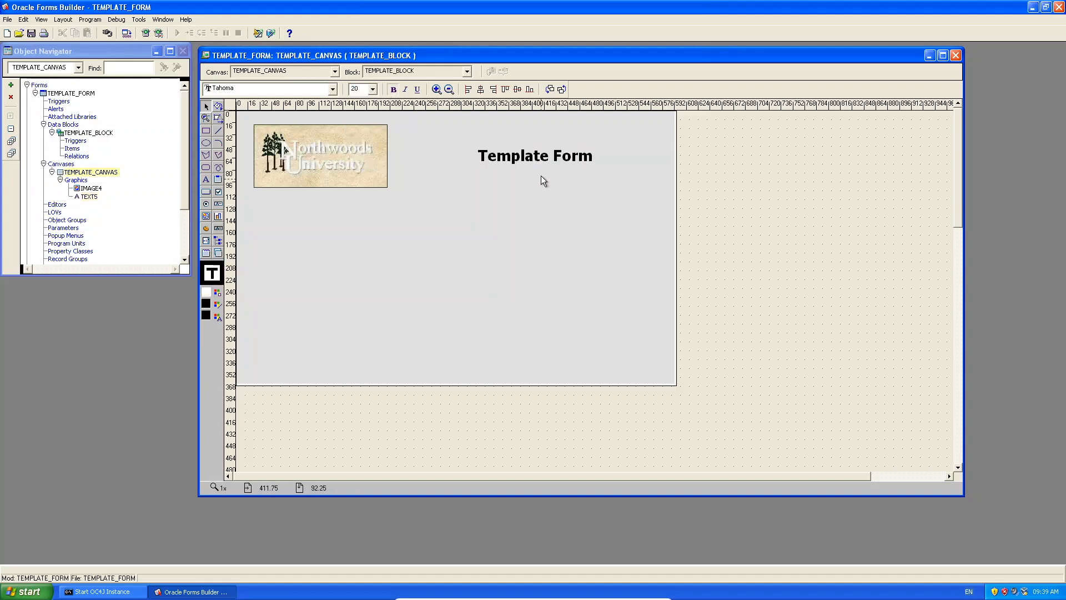
{"action": "left_click_drag", "start_coordinate": [542, 161], "coordinate": [534, 159]}
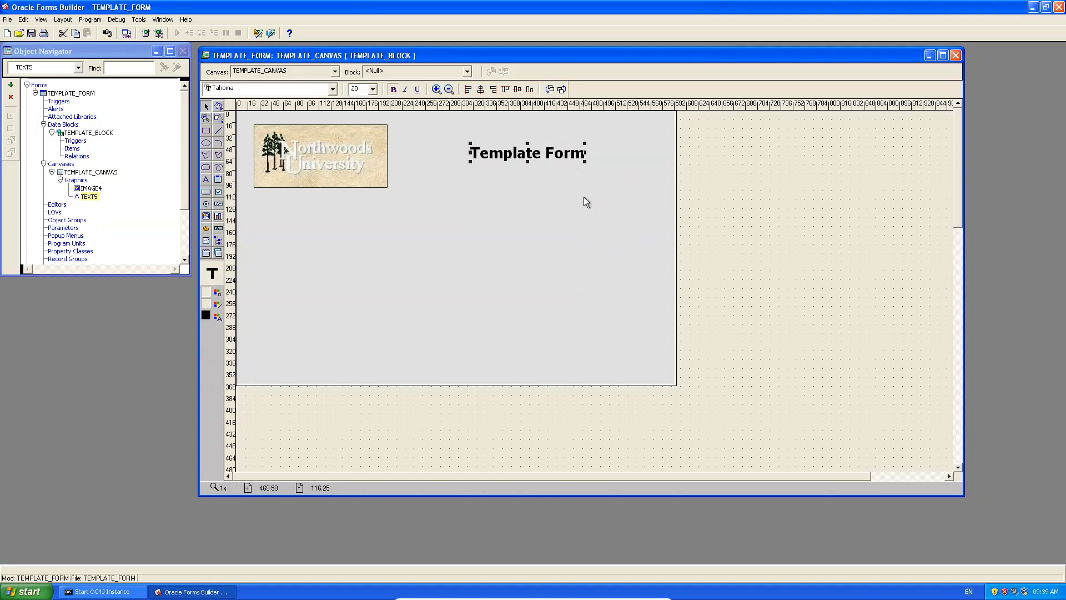
Rename the logo NWLOGO and the title FORM_TEXT, then place a push button below the logo.
{"action": "left_click", "coordinate": [90, 188]}
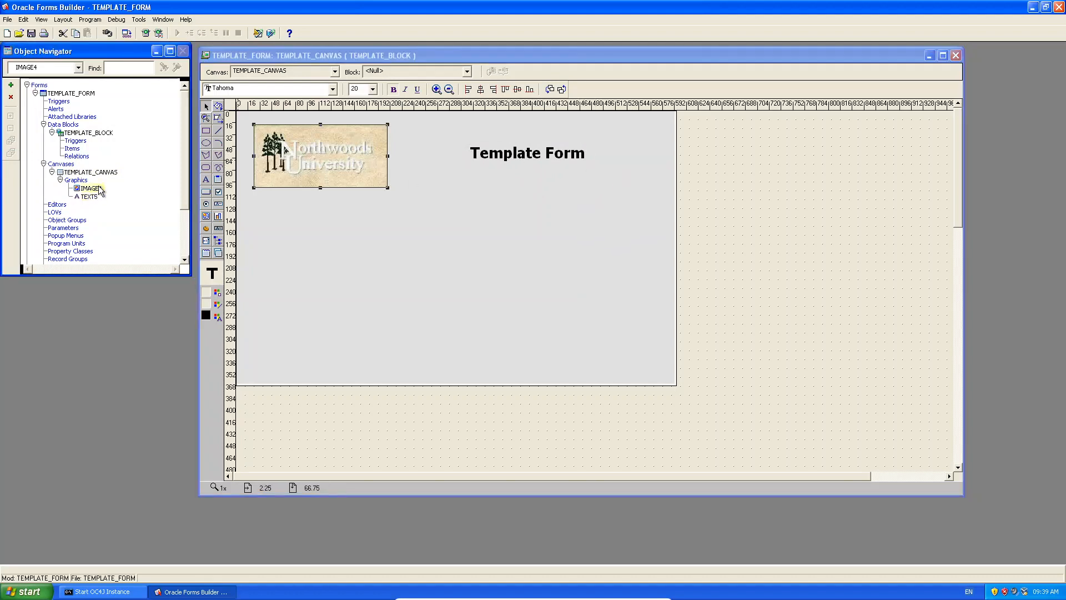
{"action": "type", "text": "NWLOGO"}
{"action": "left_click", "coordinate": [94, 196]}
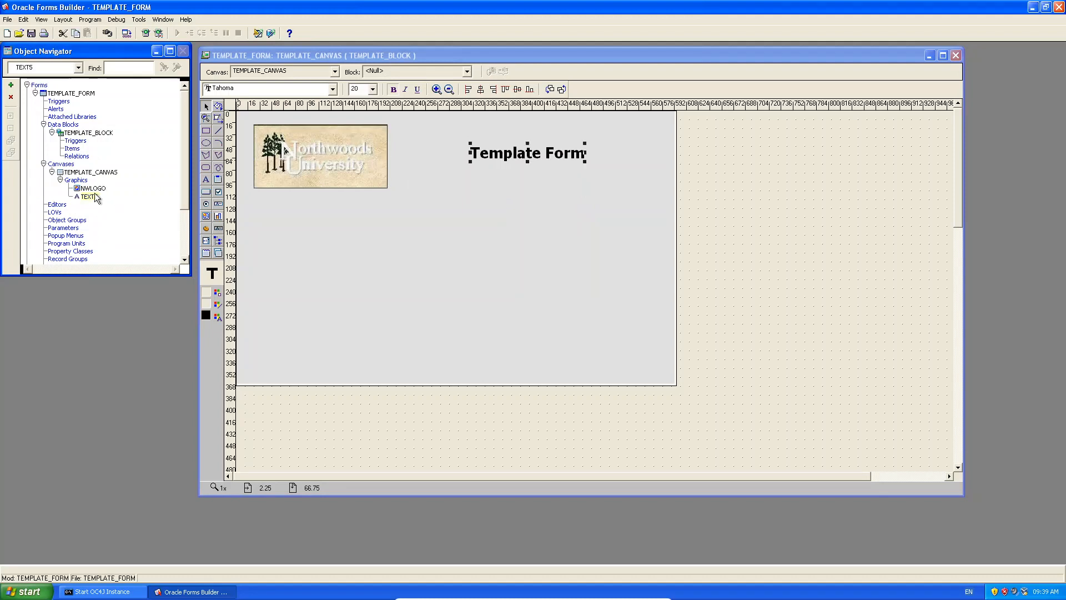
{"action": "left_click", "coordinate": [92, 197]}
{"action": "type", "text": "FORM_TEXT"}
{"action": "key", "text": "Return"}
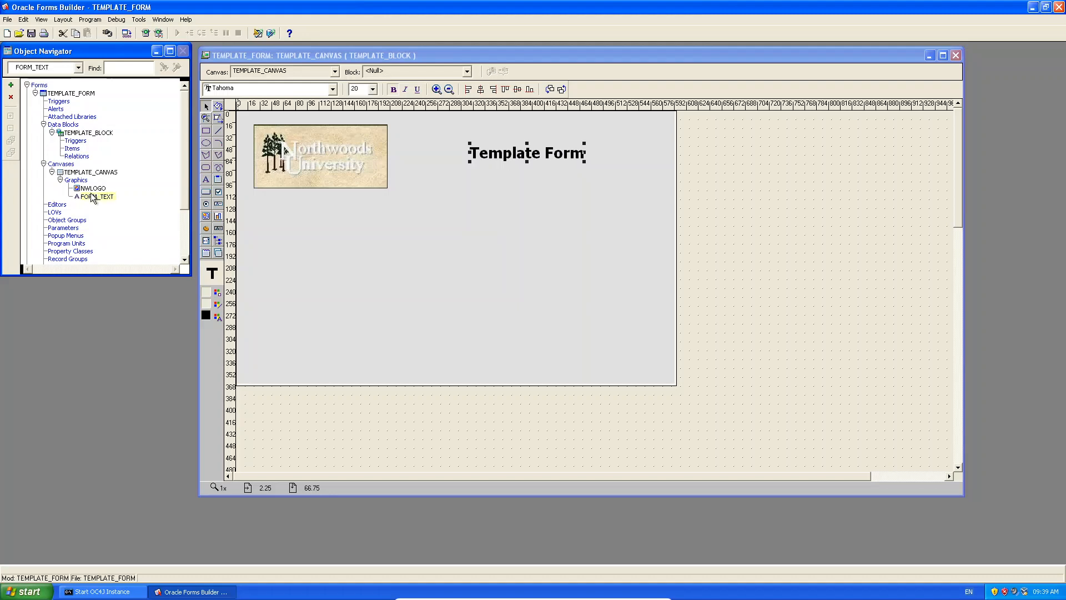
{"action": "left_click", "coordinate": [254, 197]}
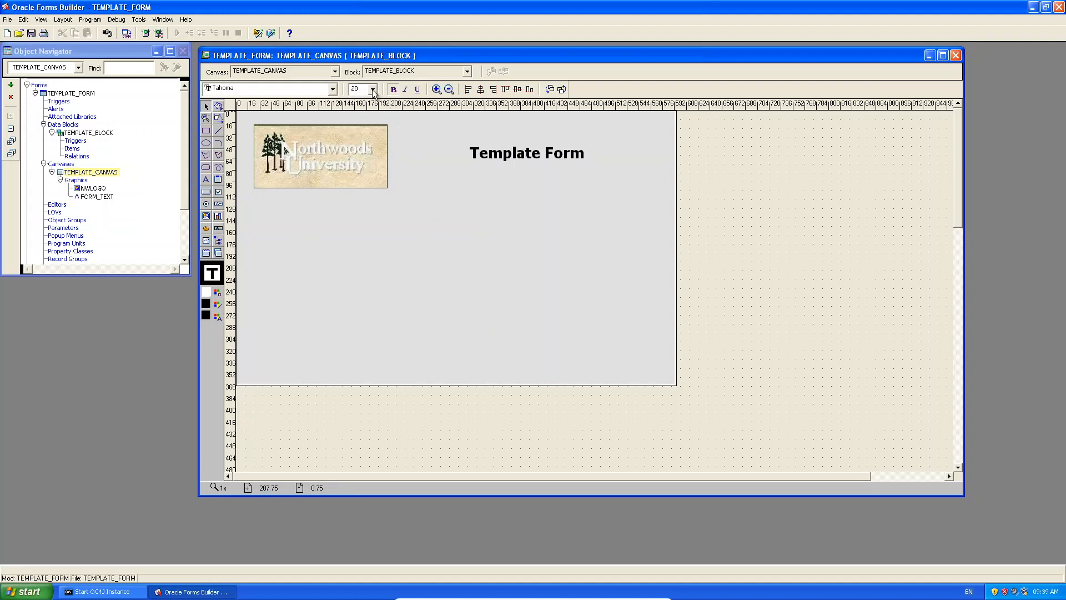
{"action": "left_click", "coordinate": [206, 193]}
{"action": "left_click", "coordinate": [271, 228]}
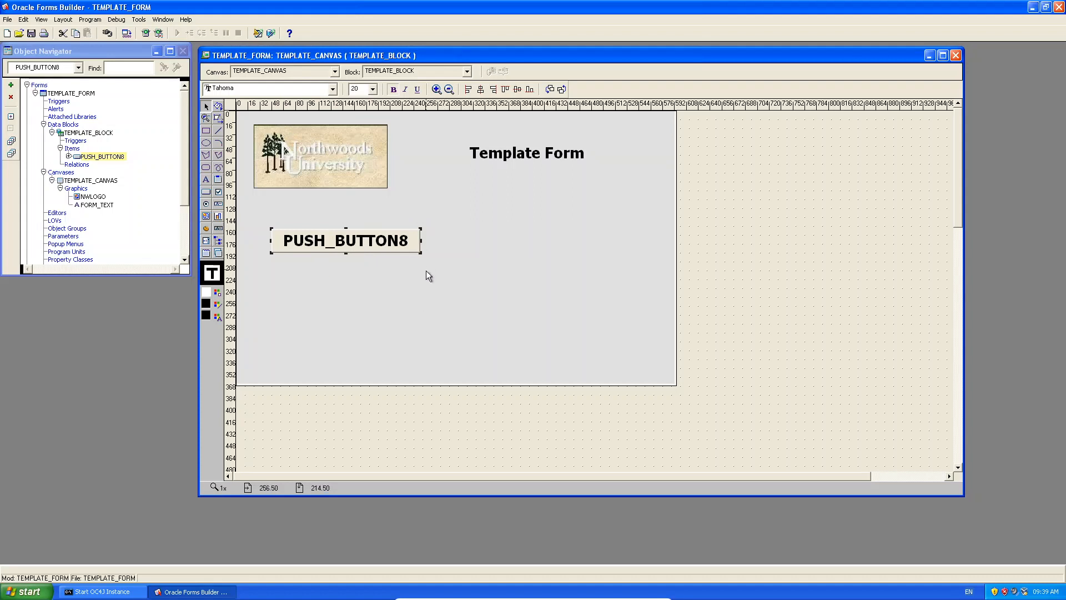
Delete the oversized button, set the font size to 8, and draw a small button below the logo.
{"action": "key", "text": "Delete"}
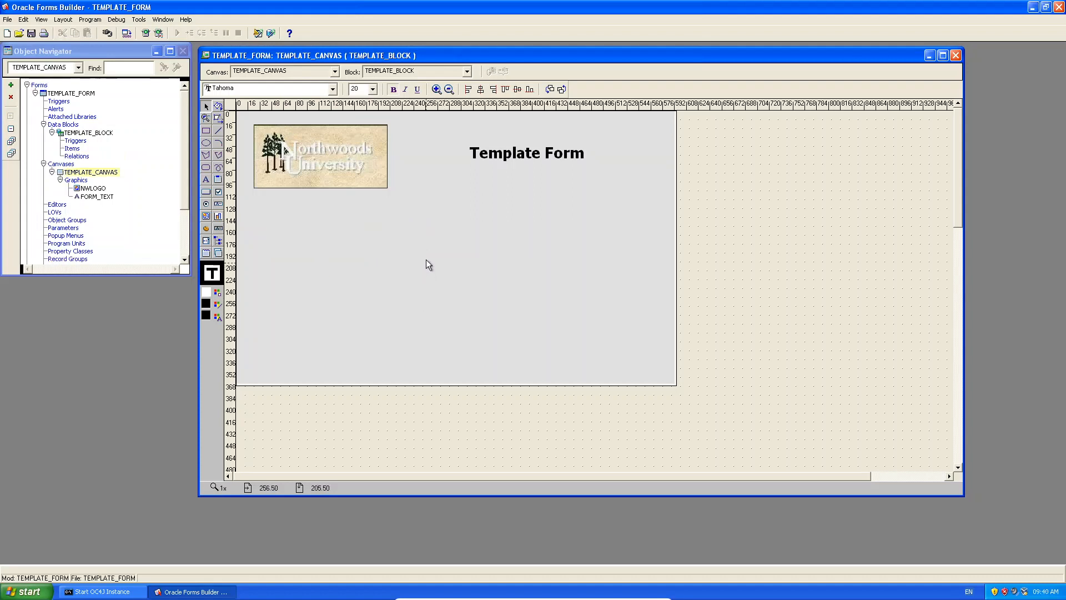
{"action": "left_click", "coordinate": [373, 89]}
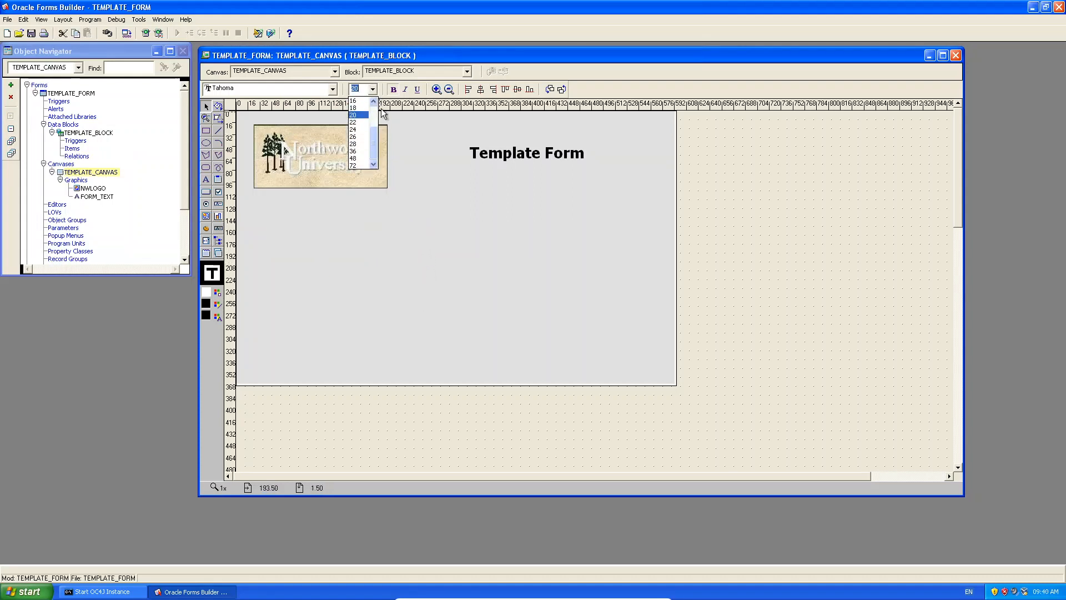
{"action": "scroll", "coordinate": [374, 108], "scroll_direction": "up", "scroll_amount": 3}
{"action": "left_click", "coordinate": [364, 102]}
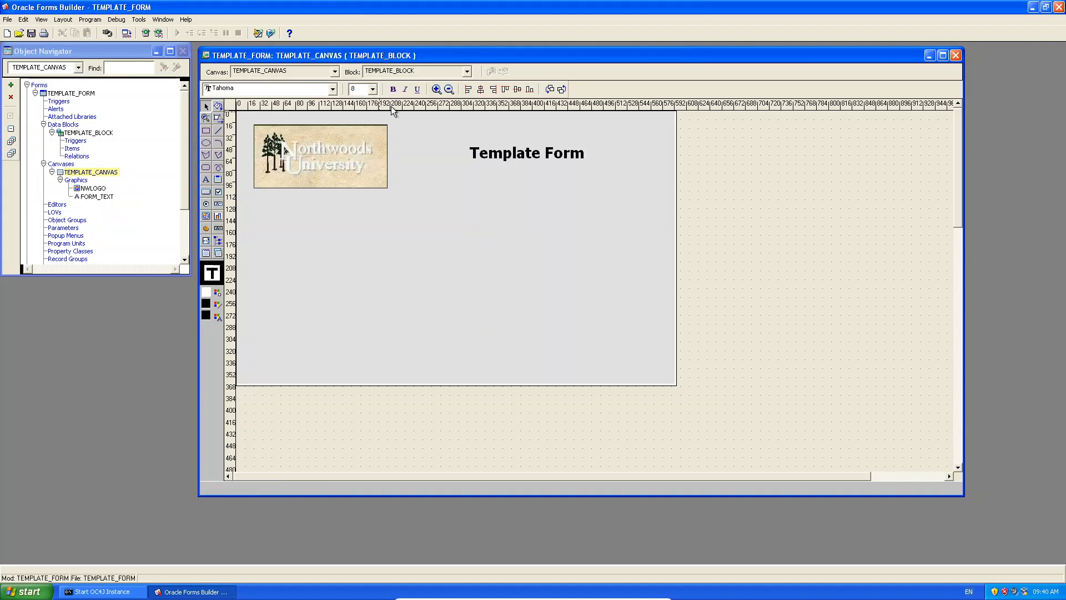
{"action": "left_click", "coordinate": [206, 191]}
{"action": "left_click_drag", "start_coordinate": [274, 221], "coordinate": [327, 228]}
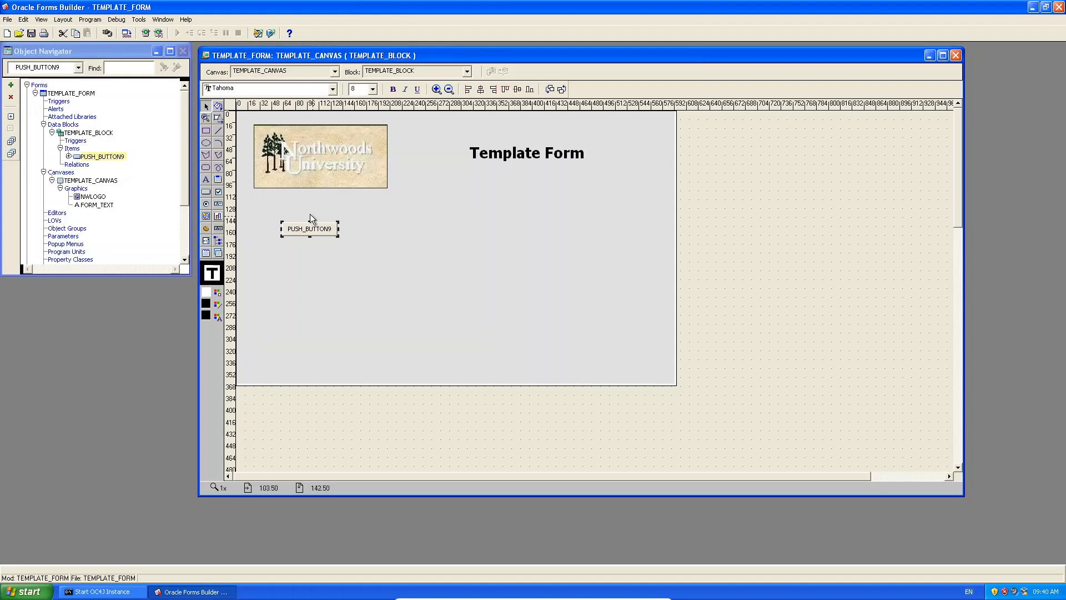
Replace the button with PUSH_BUTTON10 below the logo, discarding a larger trial button.
{"action": "key", "text": "Delete"}
{"action": "left_click", "coordinate": [205, 193]}
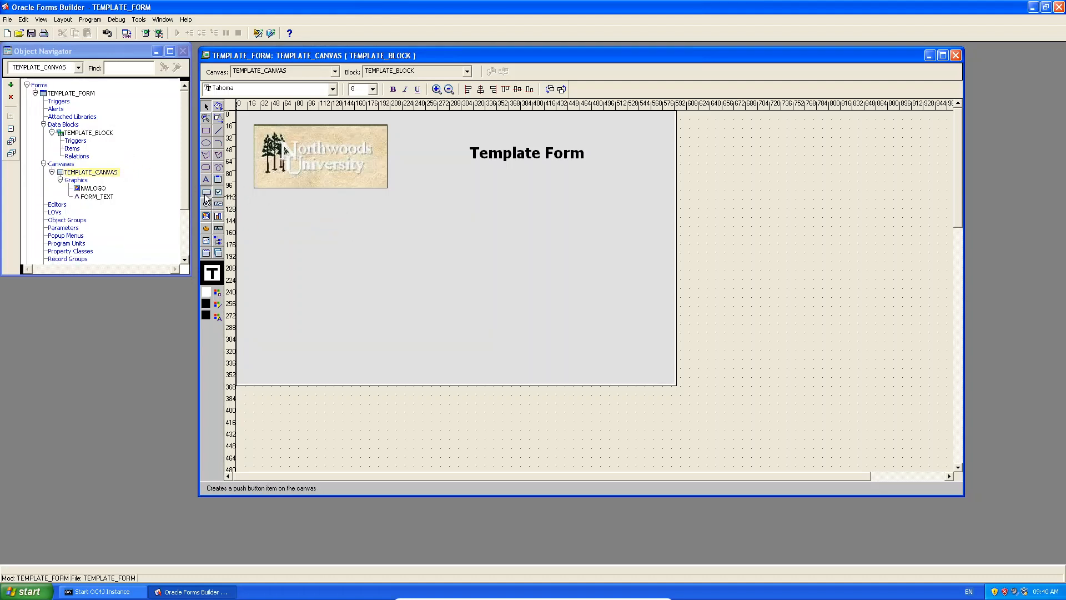
{"action": "left_click", "coordinate": [279, 212]}
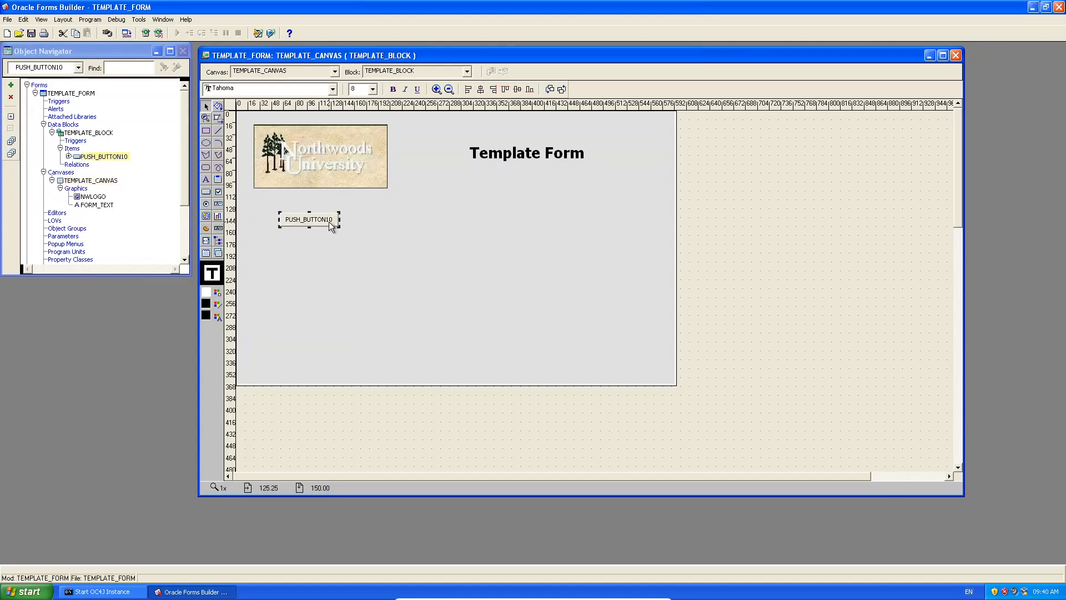
{"action": "left_click_drag", "start_coordinate": [318, 218], "coordinate": [323, 218]}
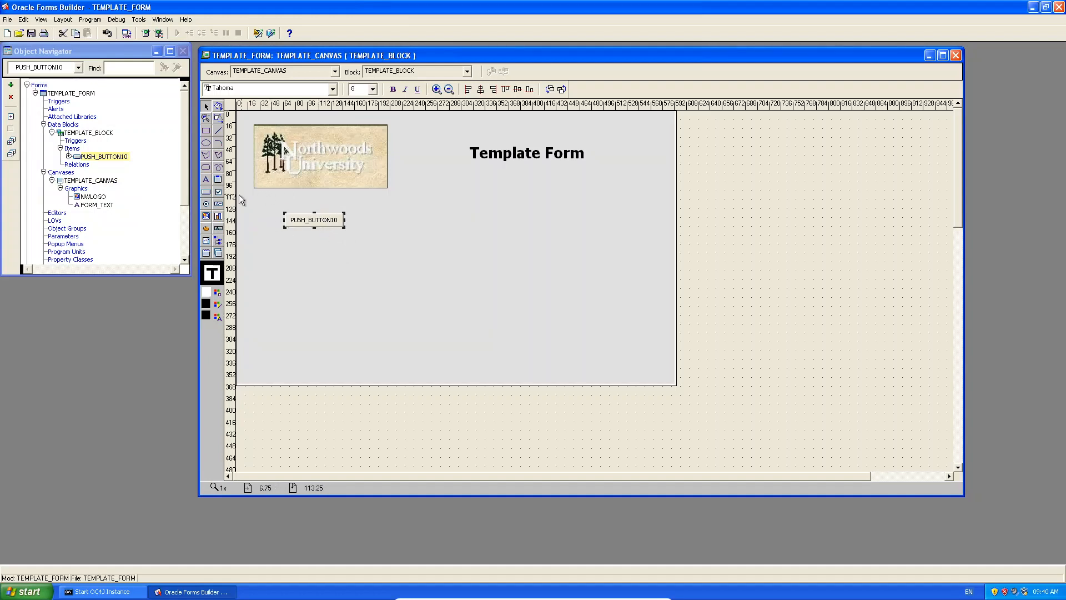
{"action": "left_click", "coordinate": [210, 194]}
{"action": "left_click_drag", "start_coordinate": [260, 240], "coordinate": [412, 282]}
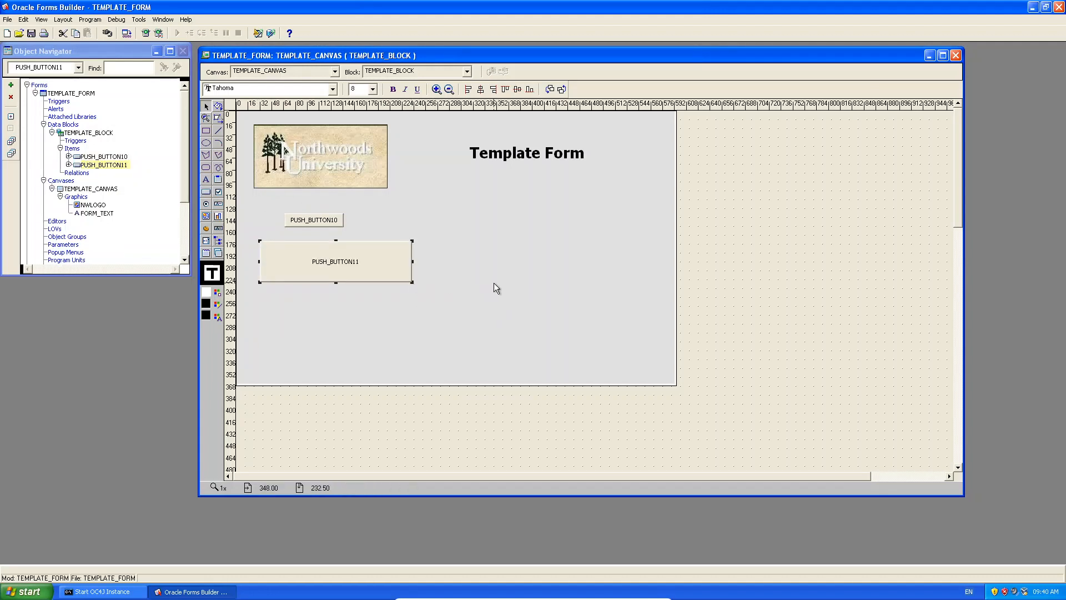
{"action": "key", "text": "Delete"}
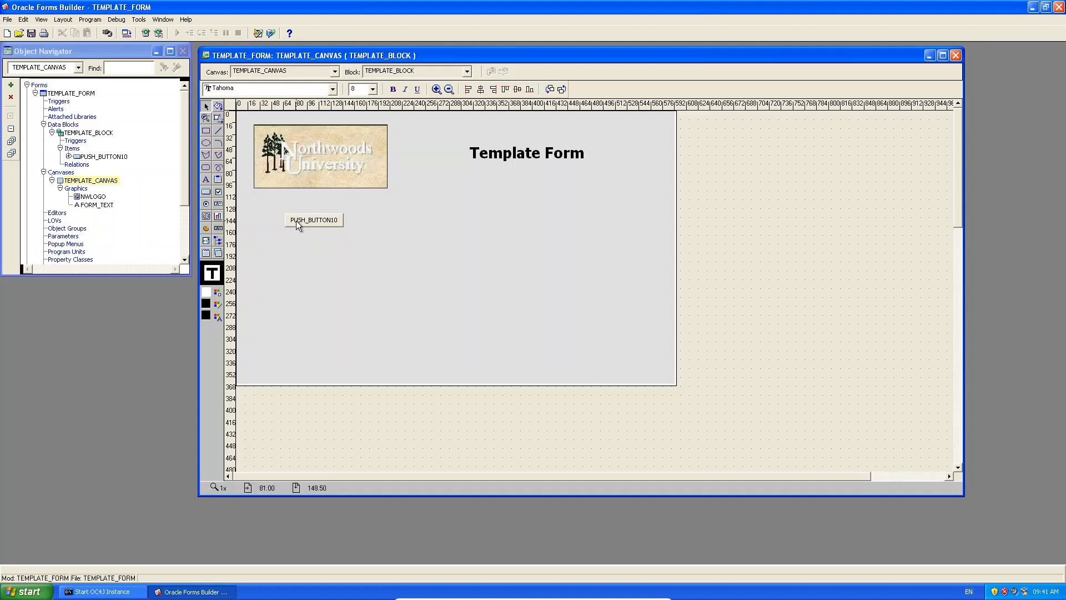
Draw five more push buttons, PUSH_BUTTON12–16, stacked one below another under PUSH_BUTTON10.
{"action": "left_click", "coordinate": [205, 192]}
{"action": "left_click_drag", "start_coordinate": [286, 233], "coordinate": [346, 248]}
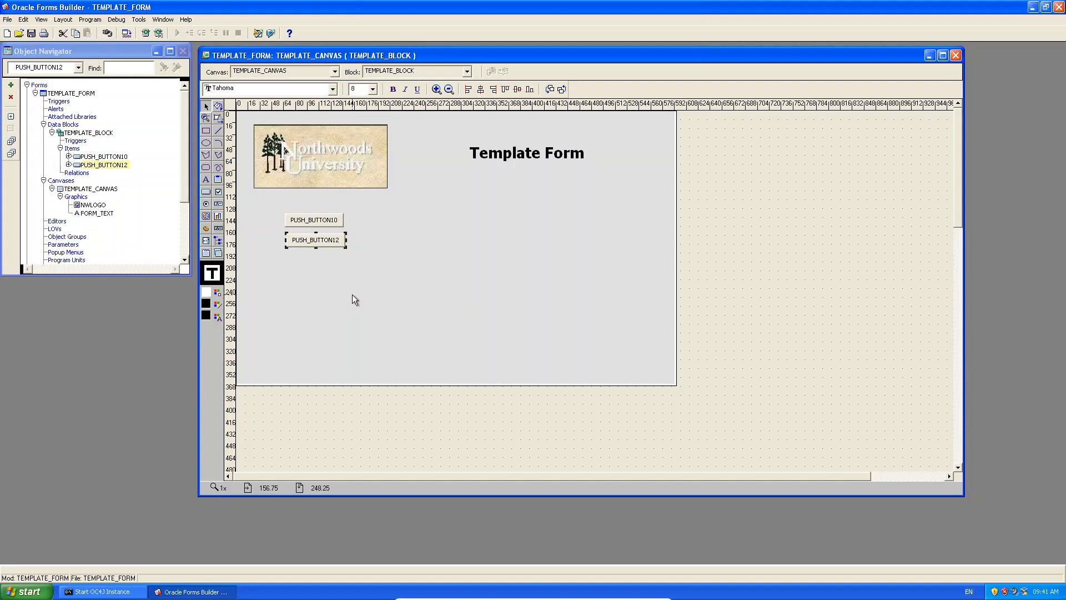
{"action": "left_click", "coordinate": [205, 192]}
{"action": "left_click_drag", "start_coordinate": [286, 255], "coordinate": [347, 271]}
{"action": "left_click", "coordinate": [206, 191]}
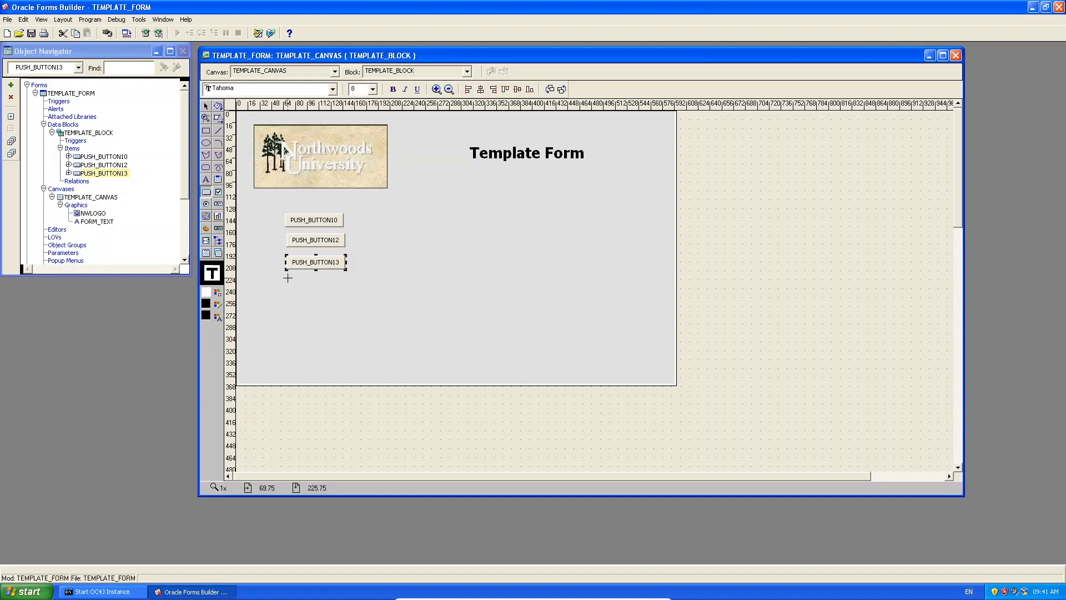
{"action": "mouse_move", "coordinate": [286, 276]}
{"action": "left_mouse_down"}
{"action": "mouse_move", "coordinate": [348, 293]}
{"action": "mouse_move", "coordinate": [347, 313]}
{"action": "left_mouse_up"}
{"action": "left_click", "coordinate": [205, 191]}
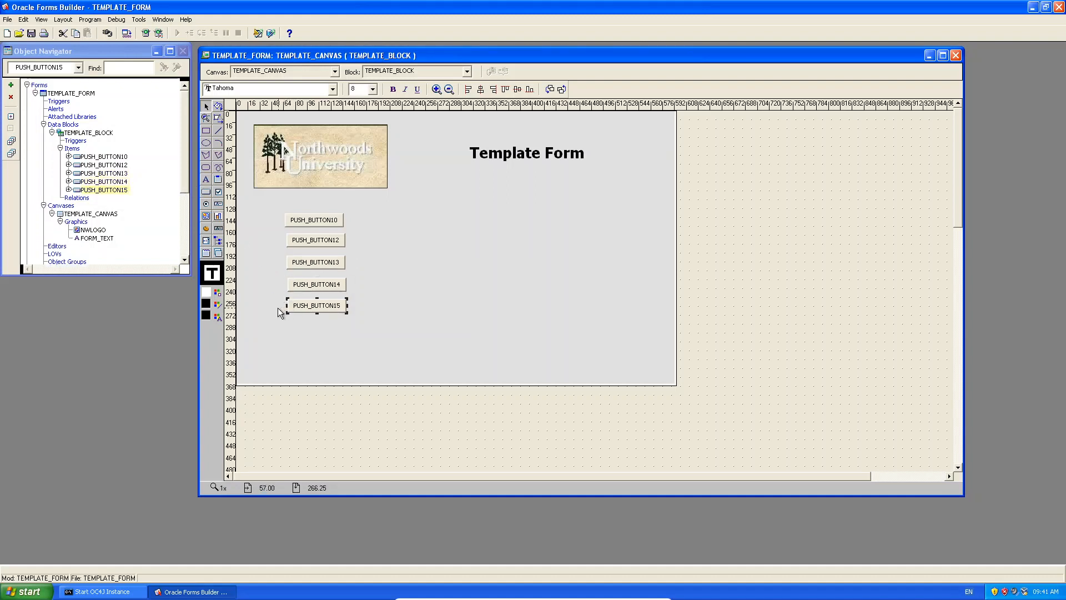
{"action": "left_click", "coordinate": [205, 192]}
{"action": "left_click_drag", "start_coordinate": [288, 324], "coordinate": [347, 336]}
Nudge PUSH_BUTTON16 into place, then left-align all six buttons.
{"action": "left_click", "coordinate": [371, 272]}
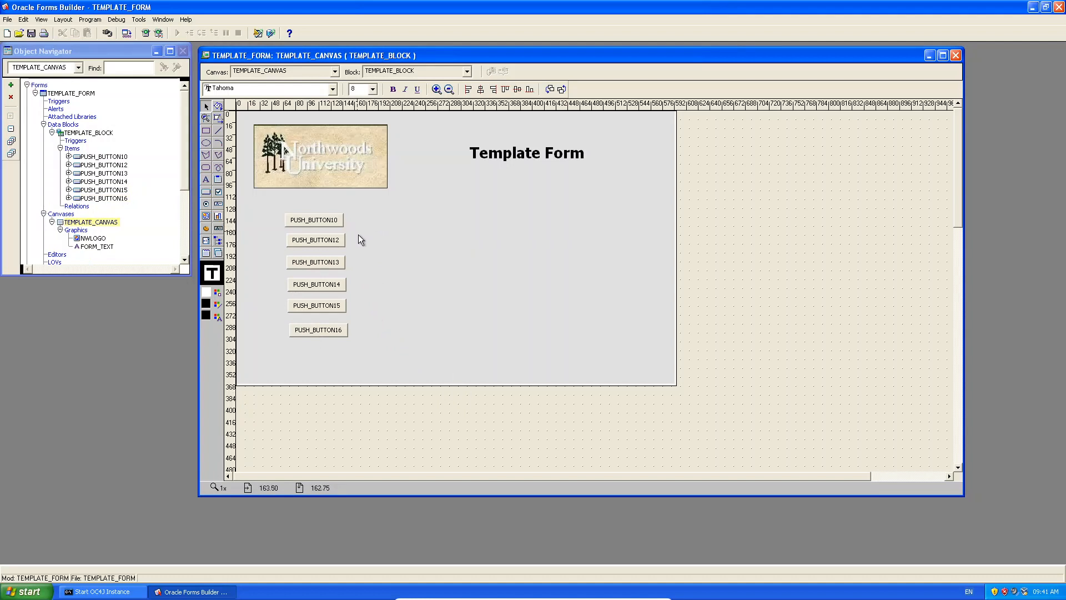
{"action": "left_click", "coordinate": [331, 331]}
{"action": "left_click_drag", "start_coordinate": [331, 331], "coordinate": [329, 328]}
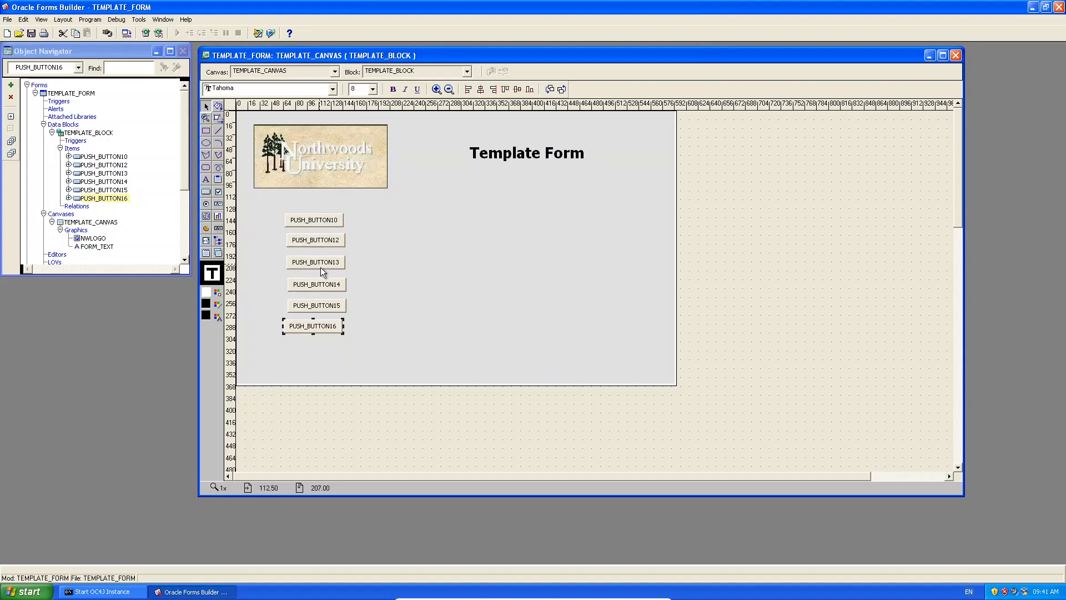
{"action": "left_click_drag", "start_coordinate": [363, 209], "coordinate": [251, 384]}
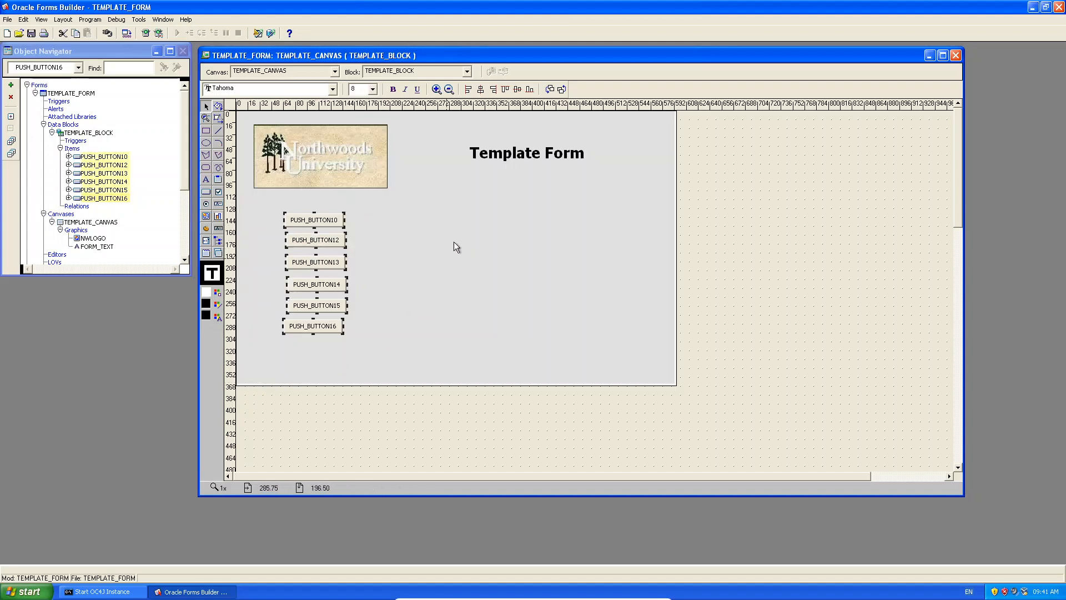
{"action": "left_click", "coordinate": [469, 90]}
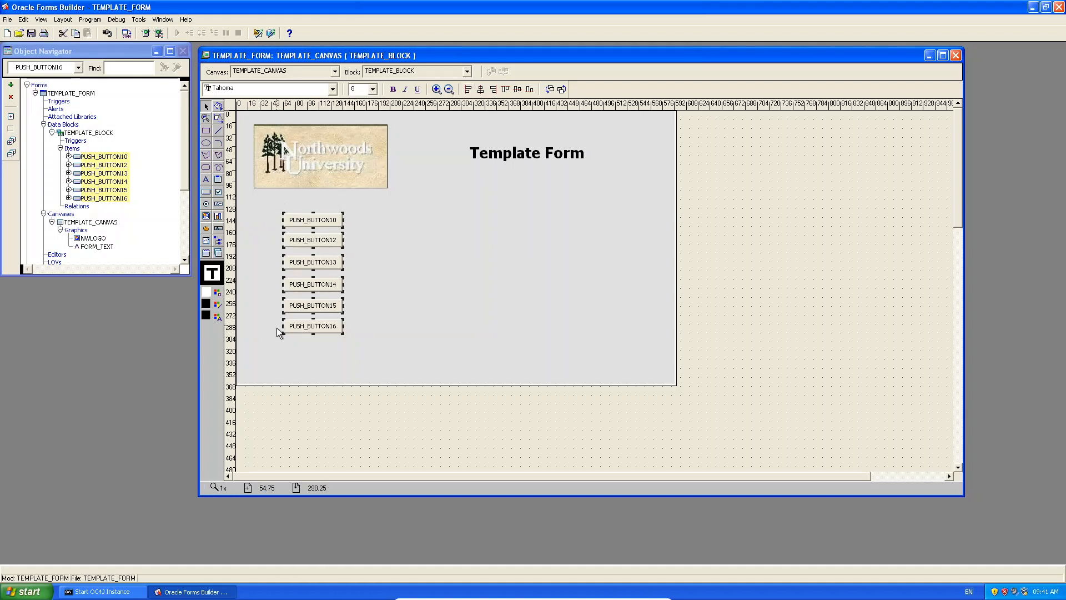
Drag the six-button column about 20 units lower on TEMPLATE_CANVAS, away from the logo.
{"action": "left_click", "coordinate": [404, 309]}
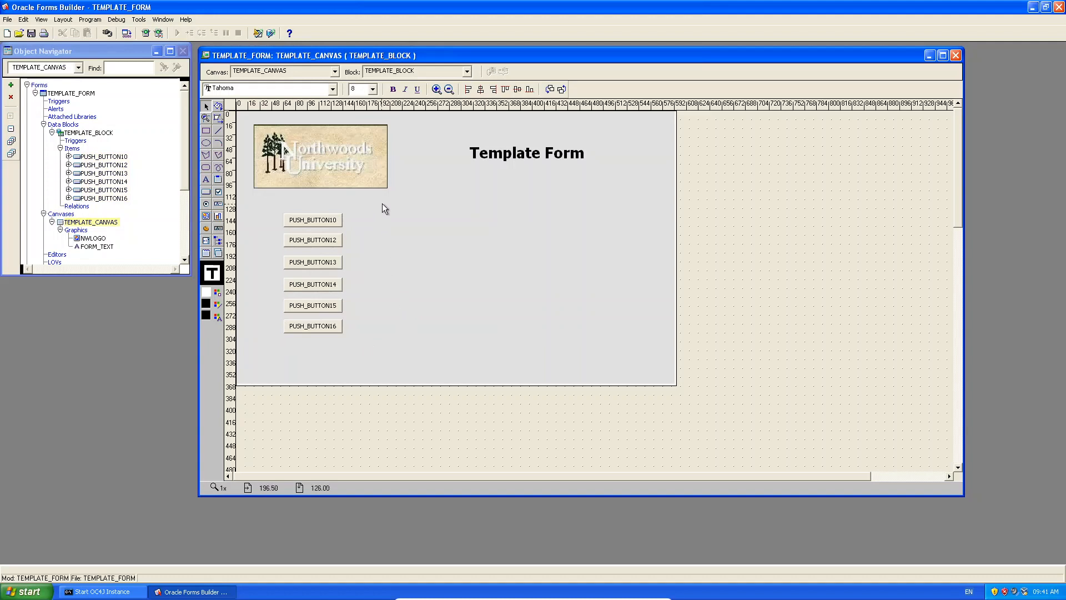
{"action": "left_click_drag", "start_coordinate": [375, 197], "coordinate": [251, 358]}
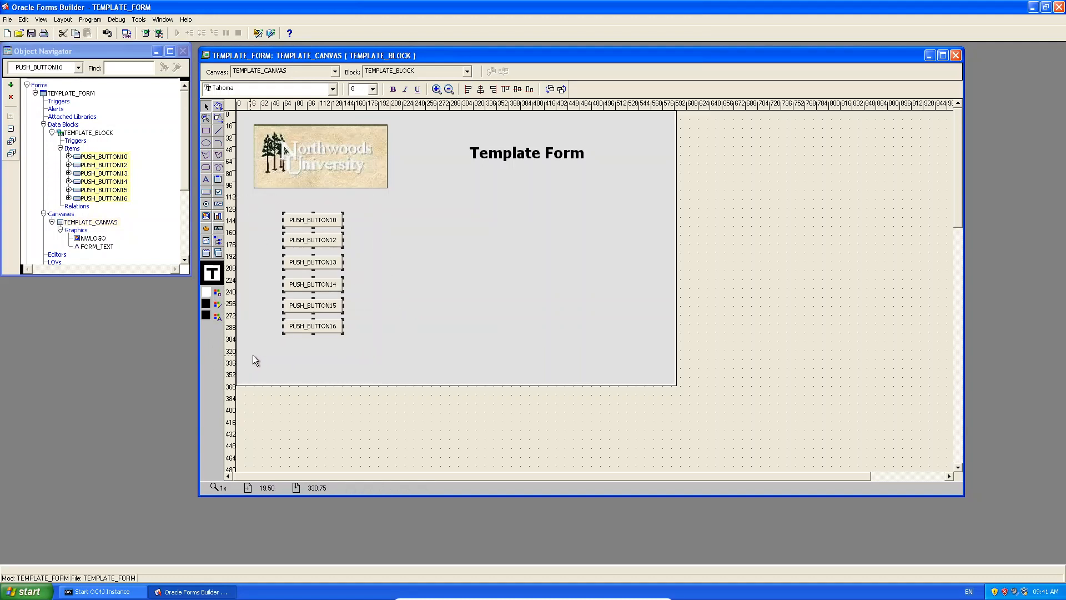
{"action": "left_click_drag", "start_coordinate": [321, 228], "coordinate": [322, 243]}
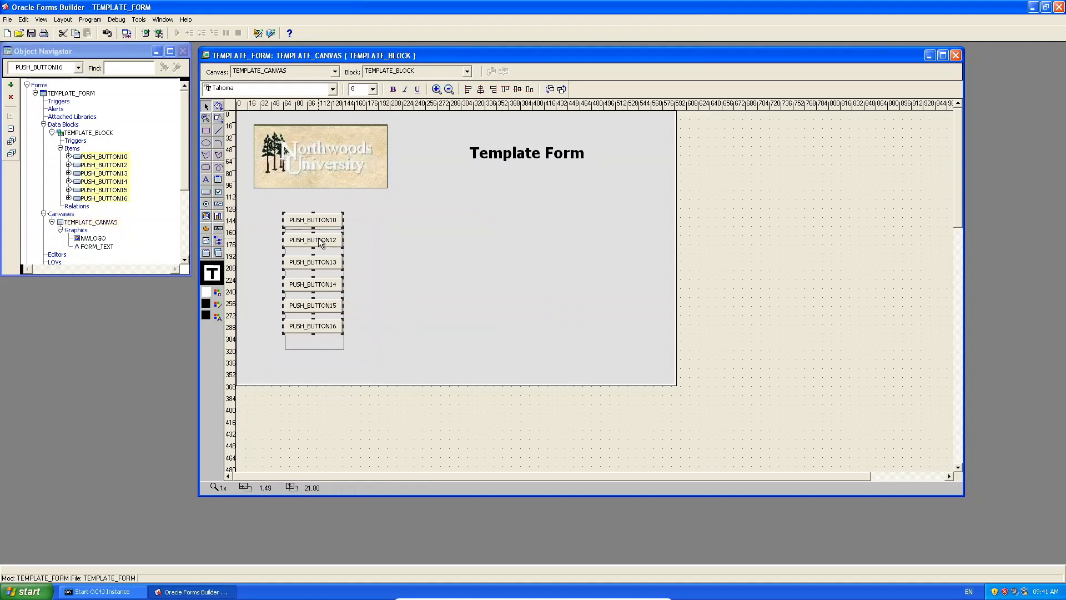
{"action": "left_click", "coordinate": [402, 240]}
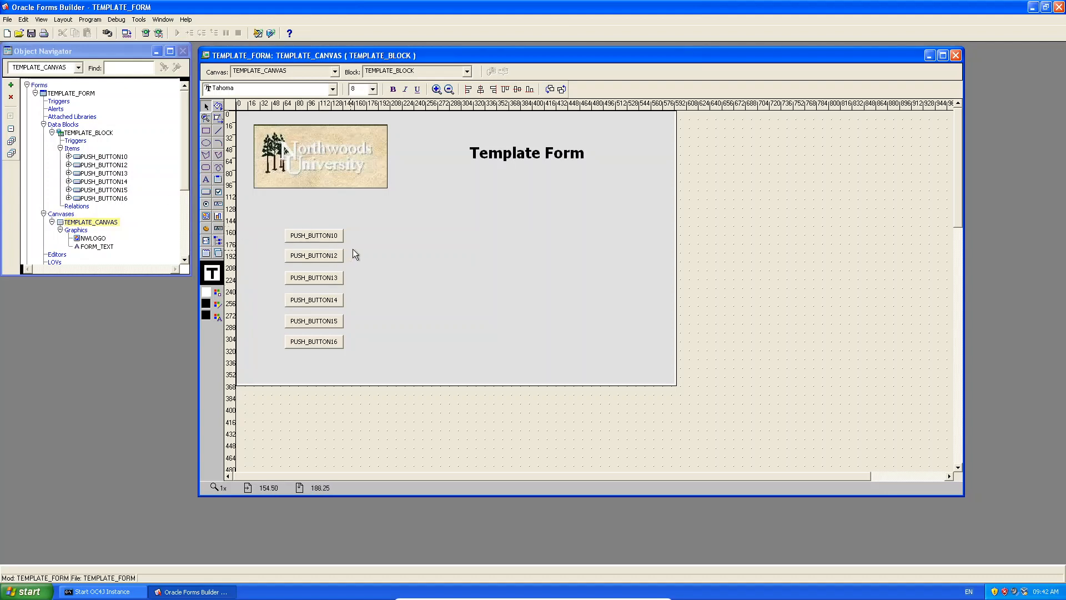
{"action": "left_click", "coordinate": [107, 157]}
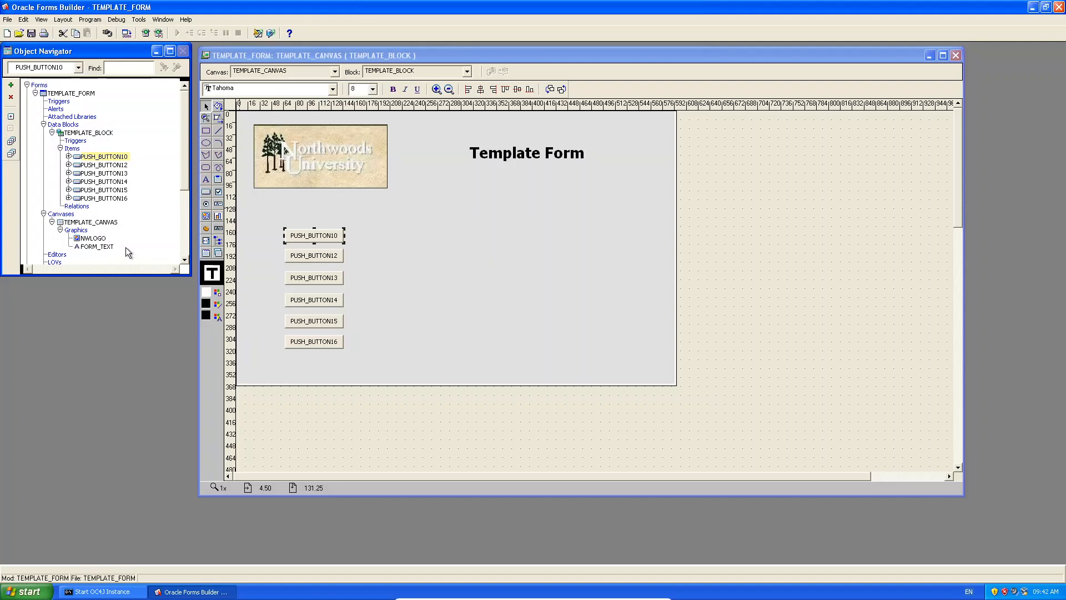
Rename PUSH_BUTTON10, 12 and 13 to NEXT_BTN, PREV_BTN and NEW_BTN.
{"action": "left_click", "coordinate": [111, 157]}
{"action": "type", "text": "NEXT_BTN"}
{"action": "key", "text": "Return"}
{"action": "left_click", "coordinate": [104, 166]}
{"action": "left_click", "coordinate": [104, 167]}
{"action": "type", "text": "PRE"}
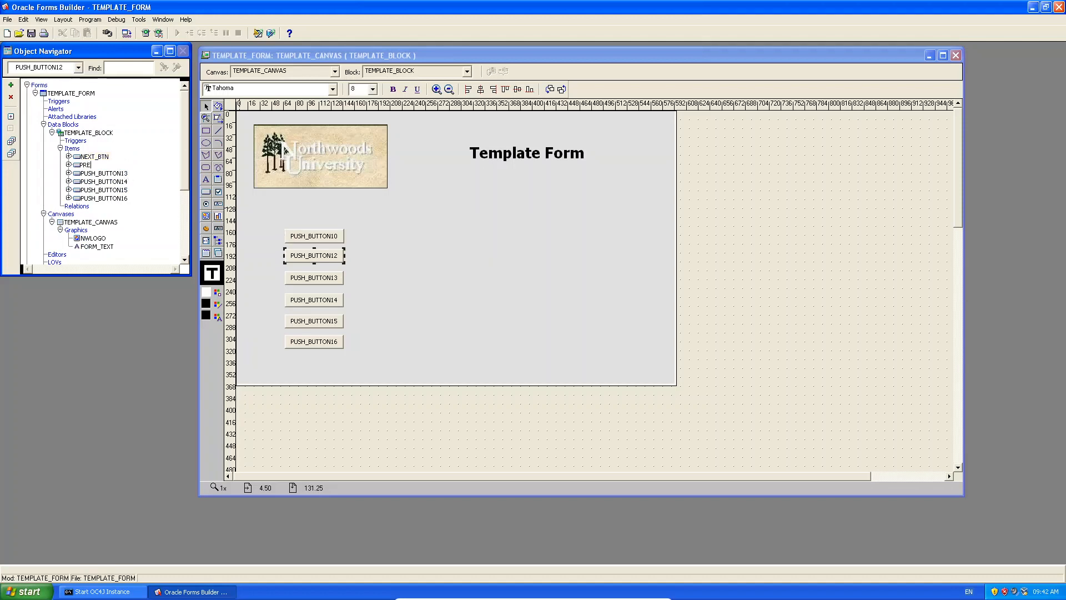
{"action": "type", "text": "V_BTN"}
{"action": "key", "text": "Return"}
{"action": "left_click", "coordinate": [121, 173]}
{"action": "left_click", "coordinate": [121, 173]}
{"action": "type", "text": "CREAT"}
{"action": "key", "text": "BackSpace"}
{"action": "key", "text": "BackSpace"}
{"action": "key", "text": "BackSpace"}
{"action": "key", "text": "BackSpace"}
{"action": "key", "text": "BackSpace"}
{"action": "type", "text": "NEW_BTN"}
{"action": "key", "text": "Return"}
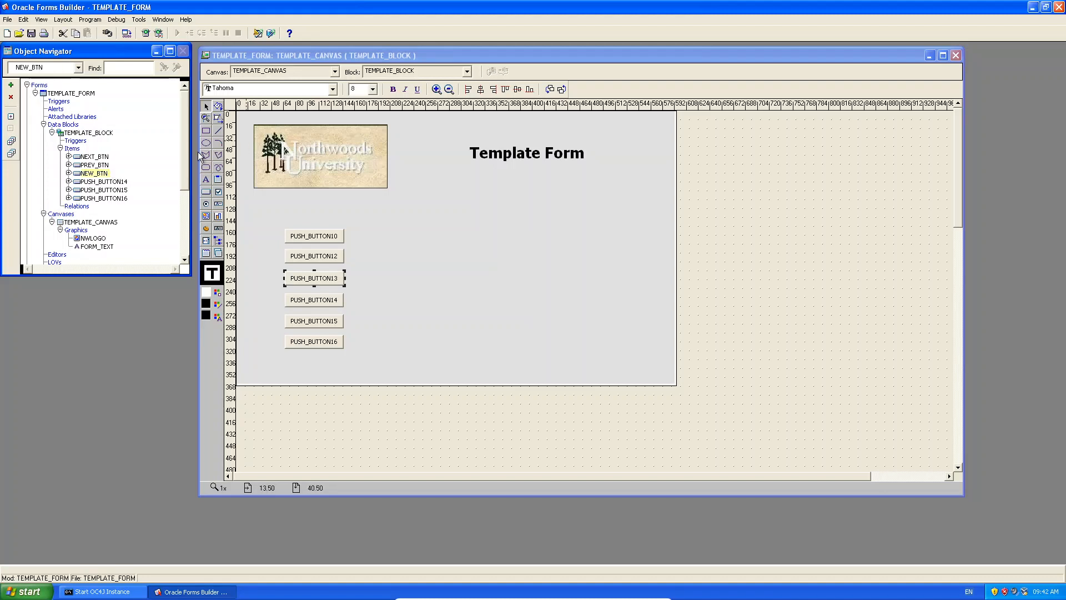
Rename PUSH_BUTTON14, 15 and 16 to DEL_BTN, SAVE_BTN and EXIT_BTN.
{"action": "left_click", "coordinate": [105, 182]}
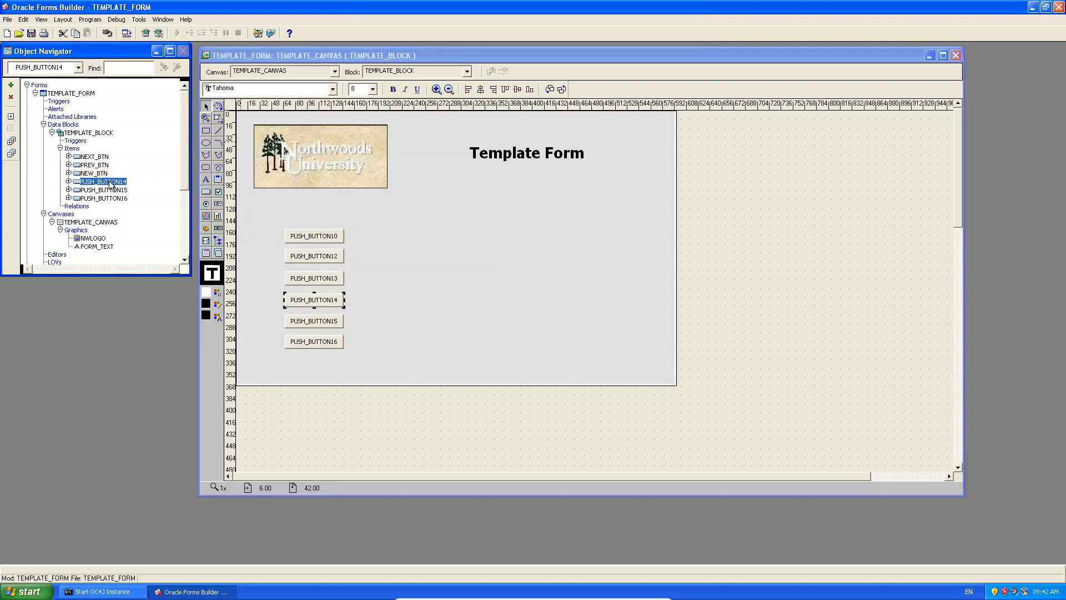
{"action": "left_click", "coordinate": [111, 185]}
{"action": "type", "text": "SAV"}
{"action": "key", "text": "BackSpace"}
{"action": "key", "text": "BackSpace"}
{"action": "key", "text": "BackSpace"}
{"action": "type", "text": "DEL_BTN"}
{"action": "key", "text": "Return"}
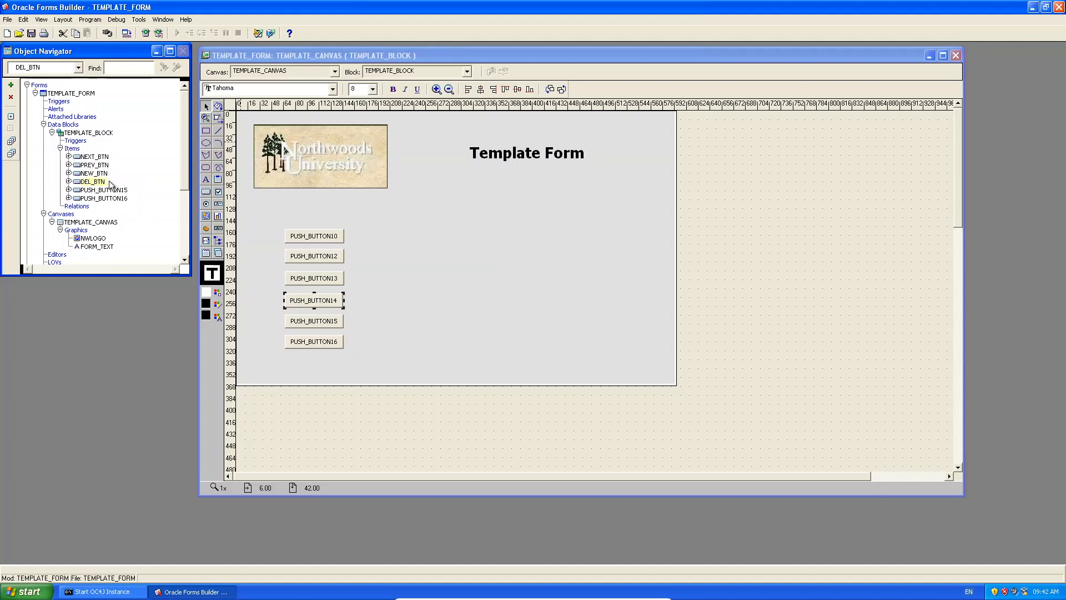
{"action": "left_click", "coordinate": [111, 190]}
{"action": "left_click", "coordinate": [115, 192]}
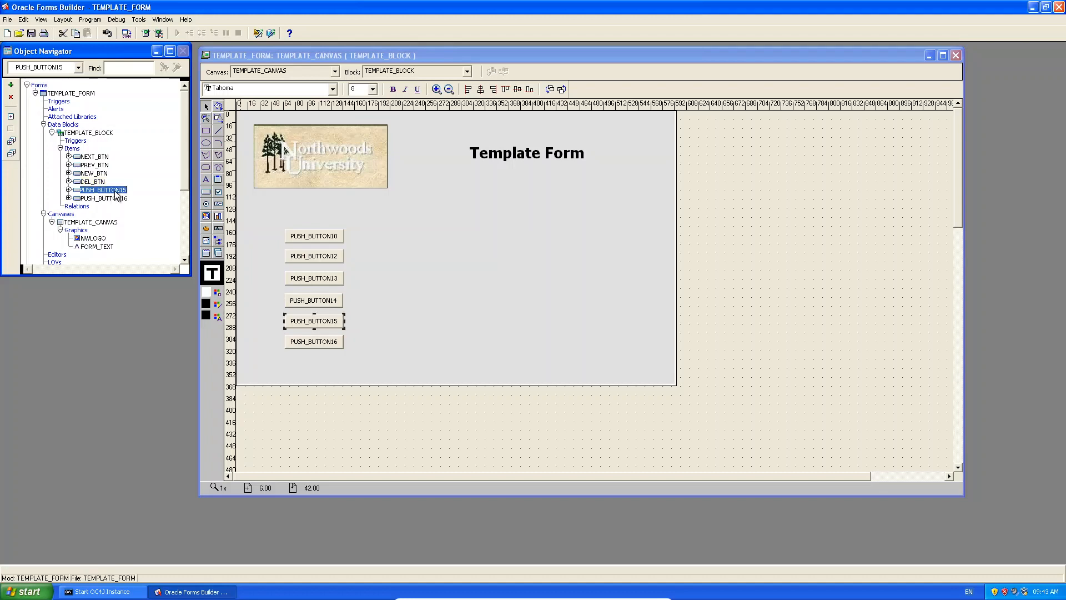
{"action": "type", "text": "SAVE_BTN"}
{"action": "key", "text": "Return"}
{"action": "left_click", "coordinate": [118, 198]}
{"action": "left_click", "coordinate": [106, 200]}
{"action": "type", "text": "EXIT_B"}
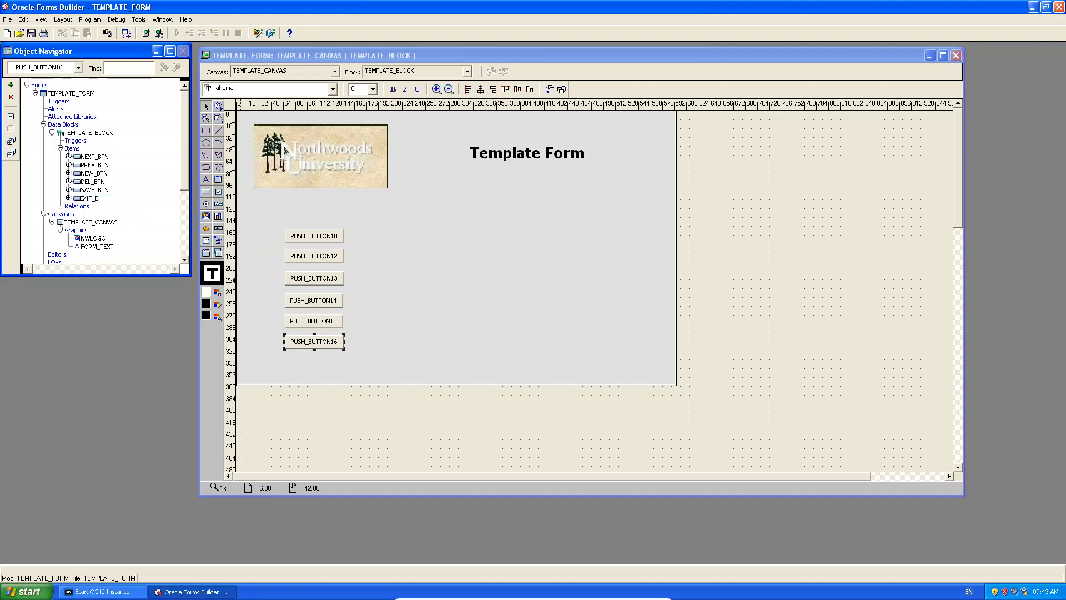
{"action": "type", "text": "TN"}
{"action": "key", "text": "Return"}
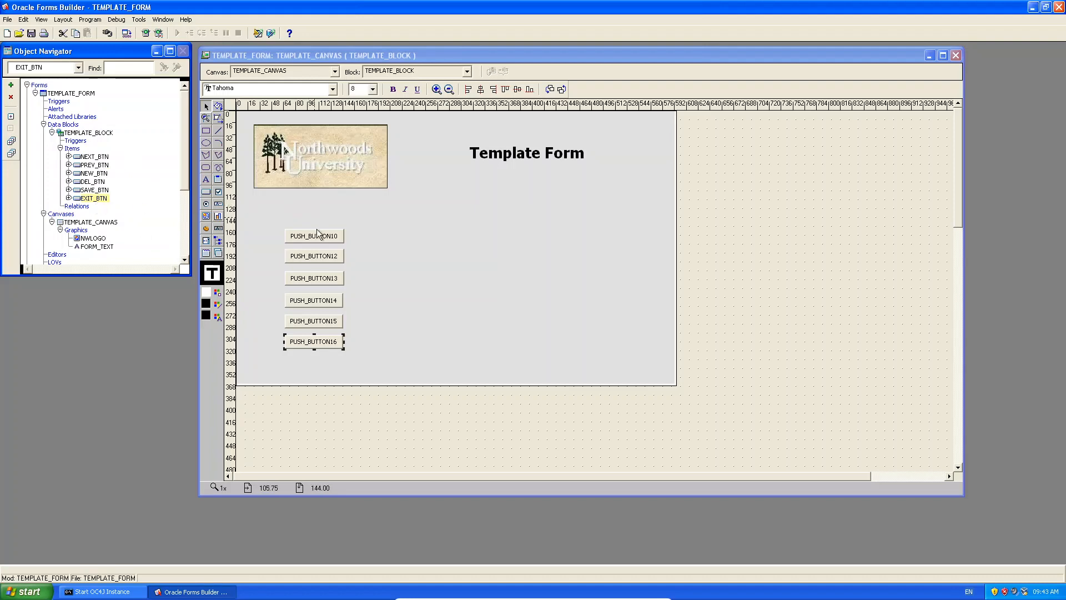
{"action": "left_click", "coordinate": [358, 271]}
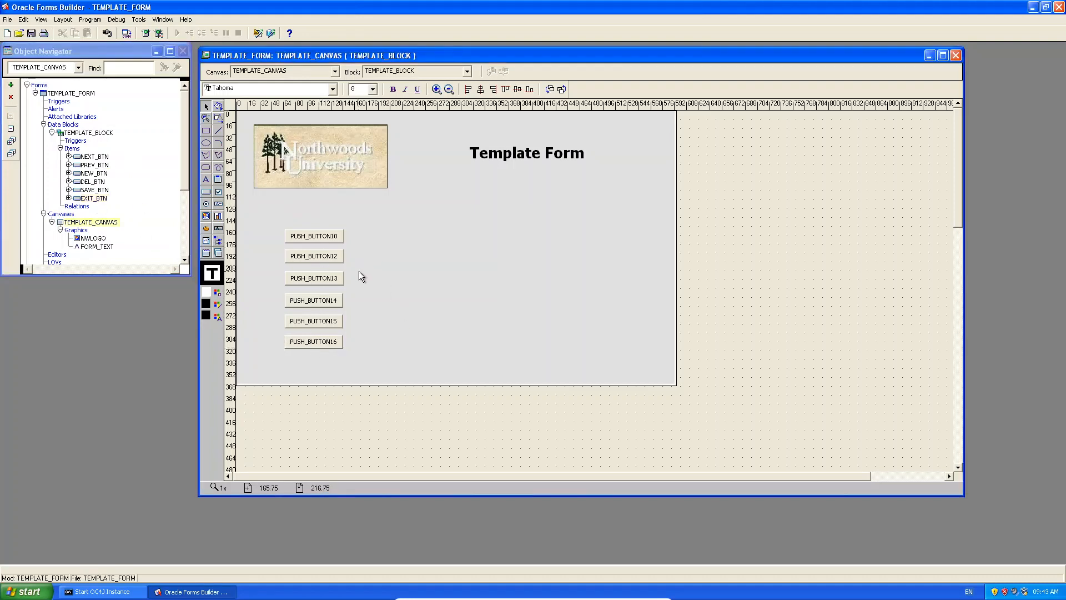
Set NEXT_BTN's Label property to 'Next Record' in the Property Palette.
{"action": "right_click", "coordinate": [312, 236]}
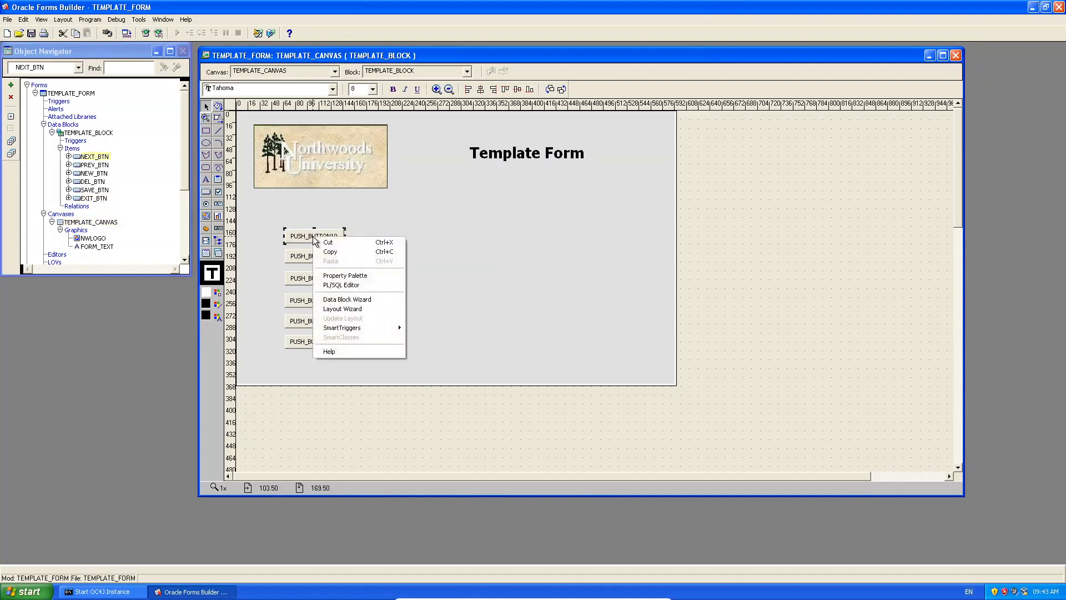
{"action": "left_click", "coordinate": [368, 278]}
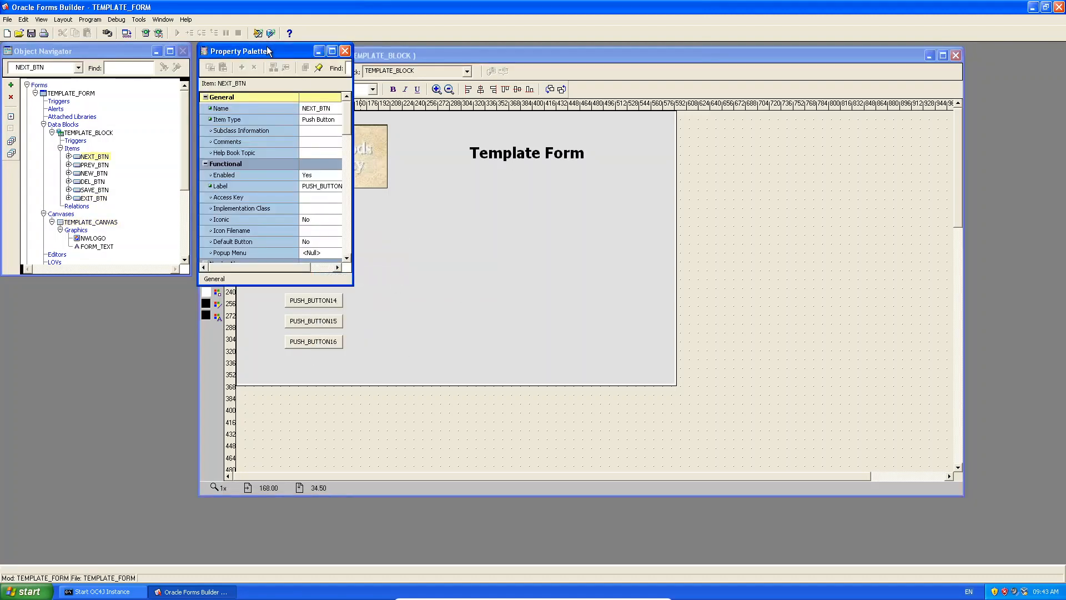
{"action": "left_click_drag", "start_coordinate": [267, 51], "coordinate": [497, 114]}
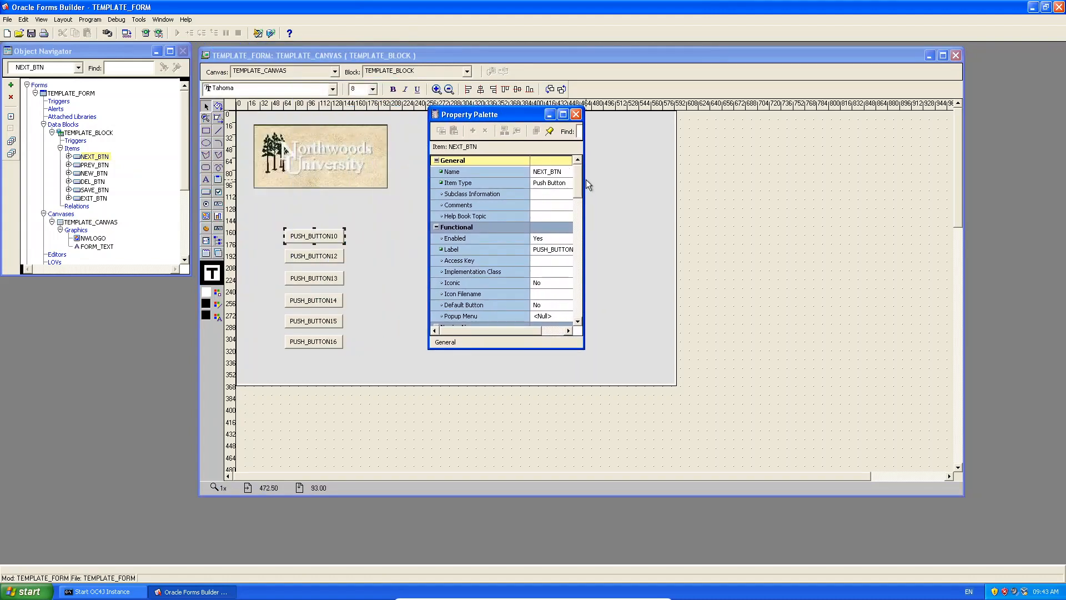
{"action": "left_click_drag", "start_coordinate": [585, 178], "coordinate": [656, 179]}
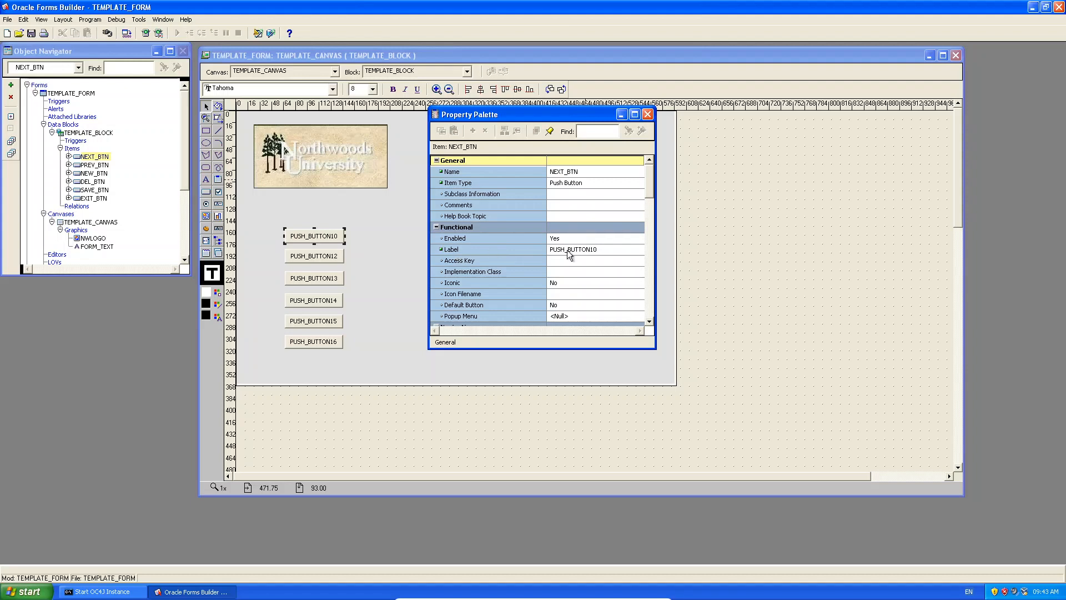
{"action": "left_click", "coordinate": [607, 251]}
{"action": "type", "text": "Ne"}
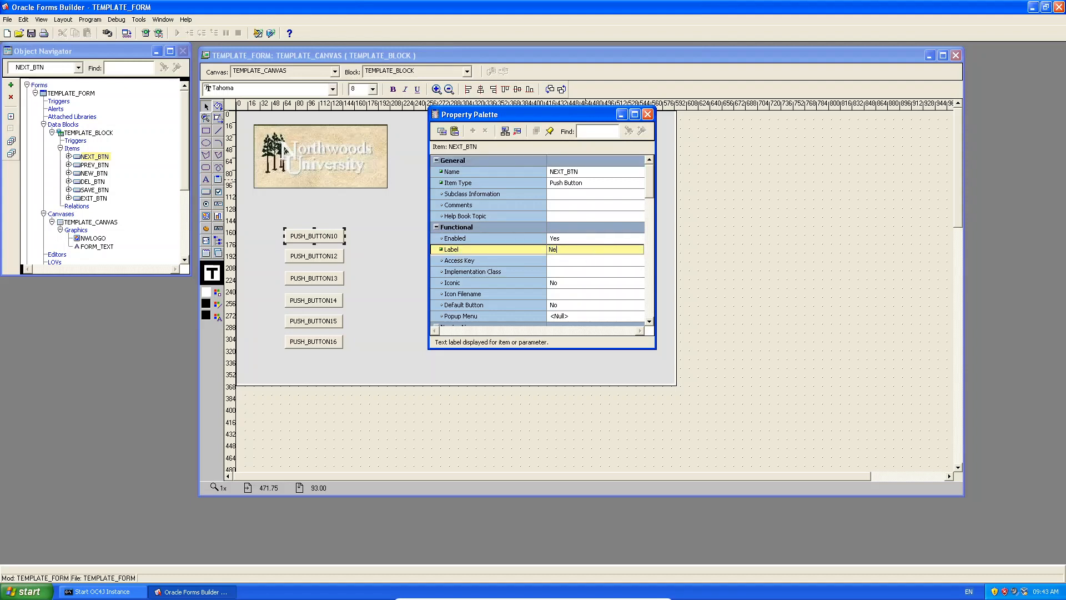
{"action": "type", "text": "xt Previous"}
{"action": "key", "text": "Return"}
{"action": "left_click_drag", "start_coordinate": [580, 250], "coordinate": [585, 255]}
{"action": "type", "text": "Record"}
{"action": "key", "text": "Return"}
Label PREV_BTN 'Previous Record' and NEW_BTN 'New Record'.
{"action": "left_click", "coordinate": [339, 259]}
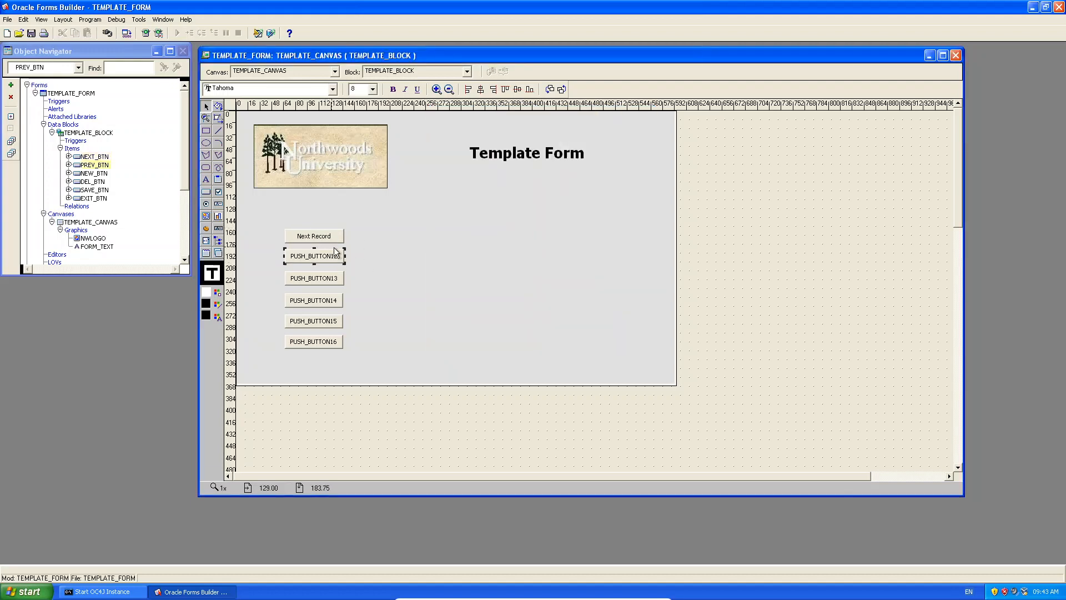
{"action": "right_click", "coordinate": [335, 261]}
{"action": "left_click", "coordinate": [368, 300]}
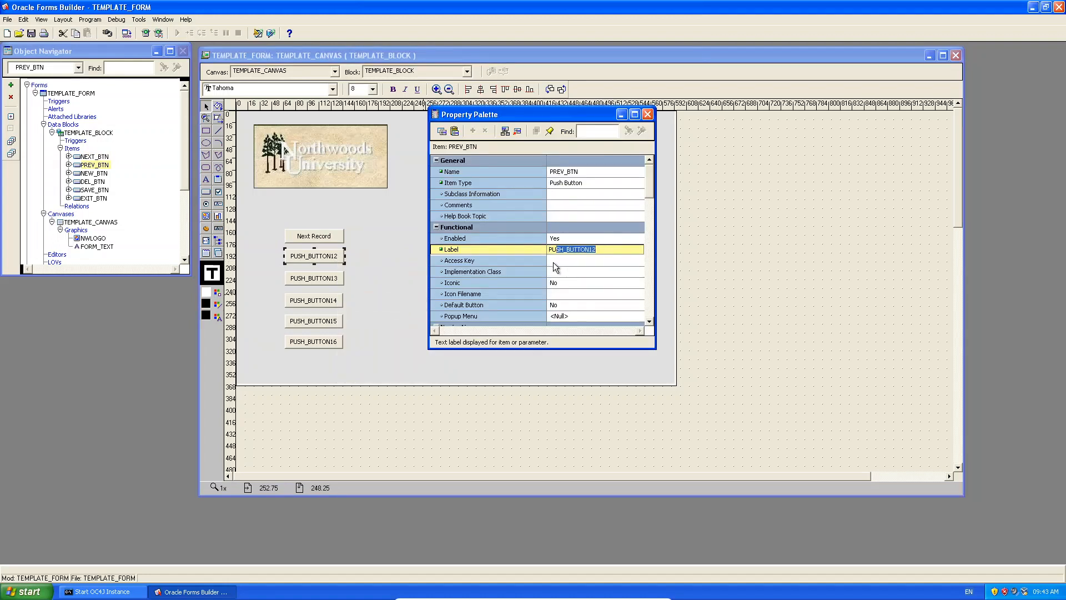
{"action": "key", "text": "BackSpace"}
{"action": "key", "text": "BackSpace"}
{"action": "key", "text": "BackSpace"}
{"action": "key", "text": "BackSpace"}
{"action": "key", "text": "BackSpace"}
{"action": "key", "text": "BackSpace"}
{"action": "key", "text": "BackSpace"}
{"action": "key", "text": "BackSpace"}
{"action": "key", "text": "BackSpace"}
{"action": "key", "text": "BackSpace"}
{"action": "key", "text": "BackSpace"}
{"action": "key", "text": "BackSpace"}
{"action": "key", "text": "BackSpace"}
{"action": "type", "text": "Previous Record"}
{"action": "key", "text": "Return"}
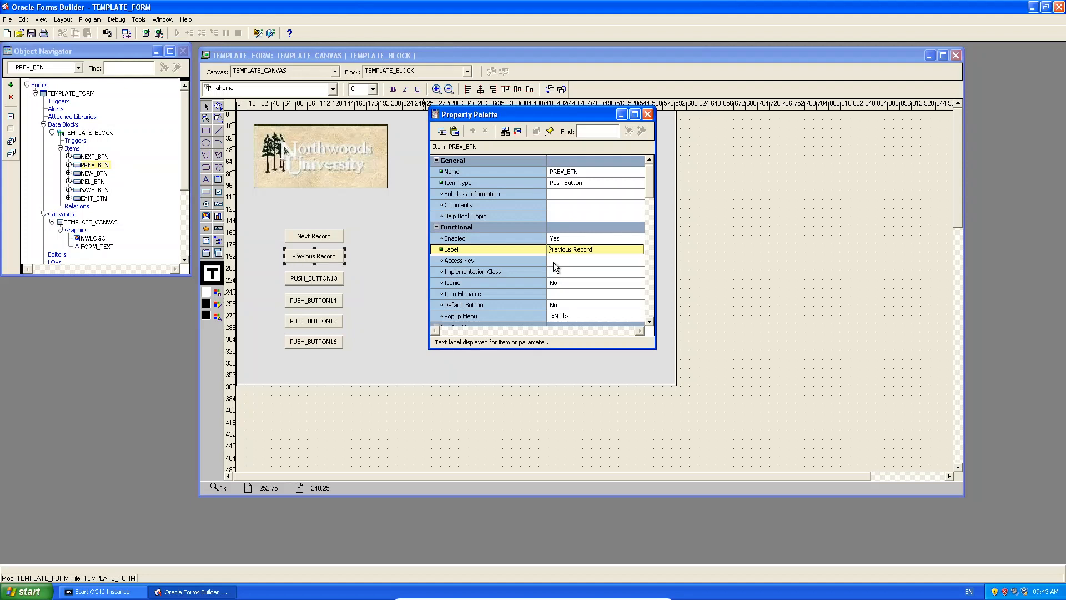
{"action": "left_click", "coordinate": [329, 283]}
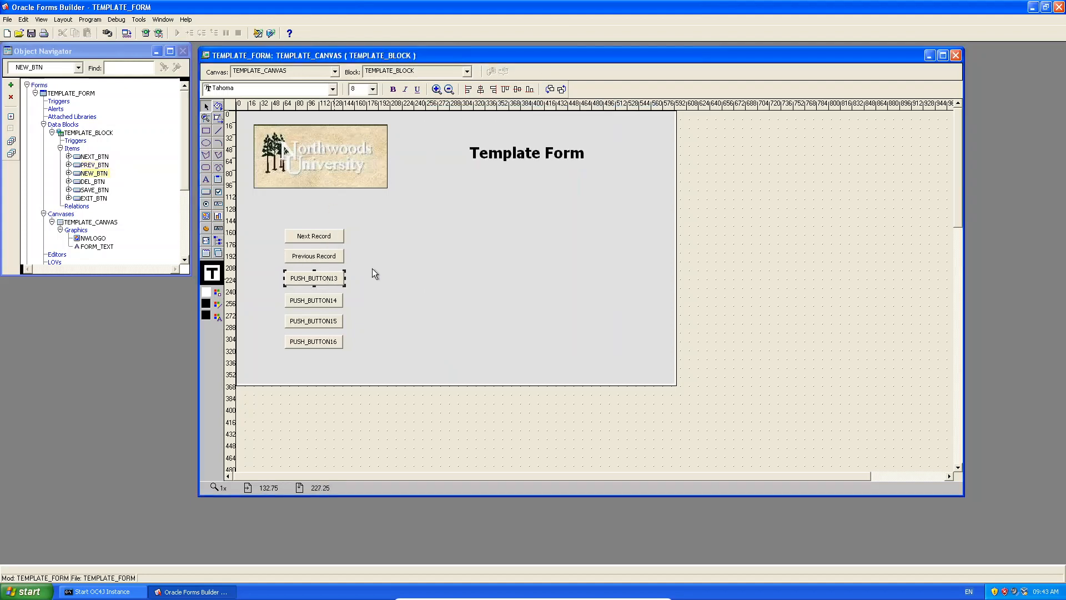
{"action": "key", "text": "F4"}
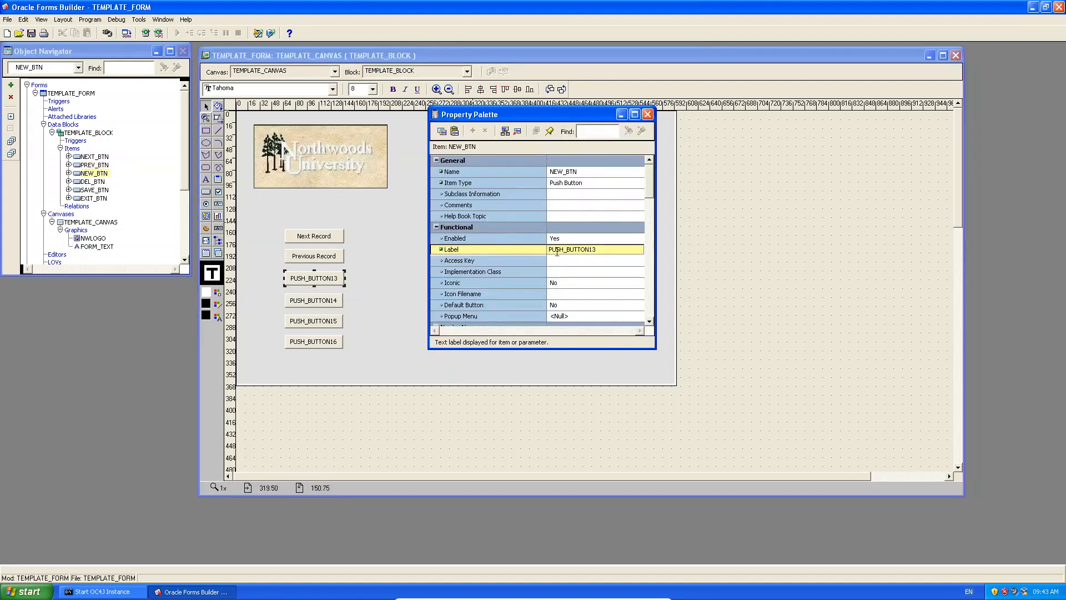
{"action": "double_click", "coordinate": [602, 249]}
{"action": "type", "text": "NEw"}
{"action": "key", "text": "BackSpace"}
{"action": "key", "text": "BackSpace"}
{"action": "type", "text": "ew Record"}
{"action": "key", "text": "Return"}
Label DEL_BTN 'Delete Record', SAVE_BTN 'Save Record' and EXIT_BTN 'Exit Form'.
{"action": "left_click", "coordinate": [304, 300]}
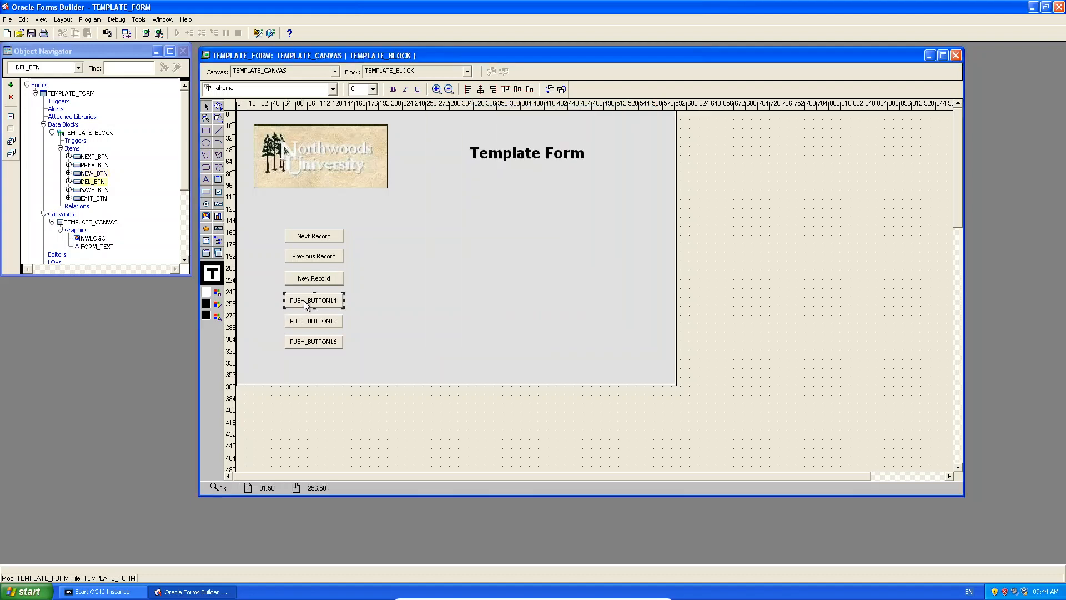
{"action": "key", "text": "F4"}
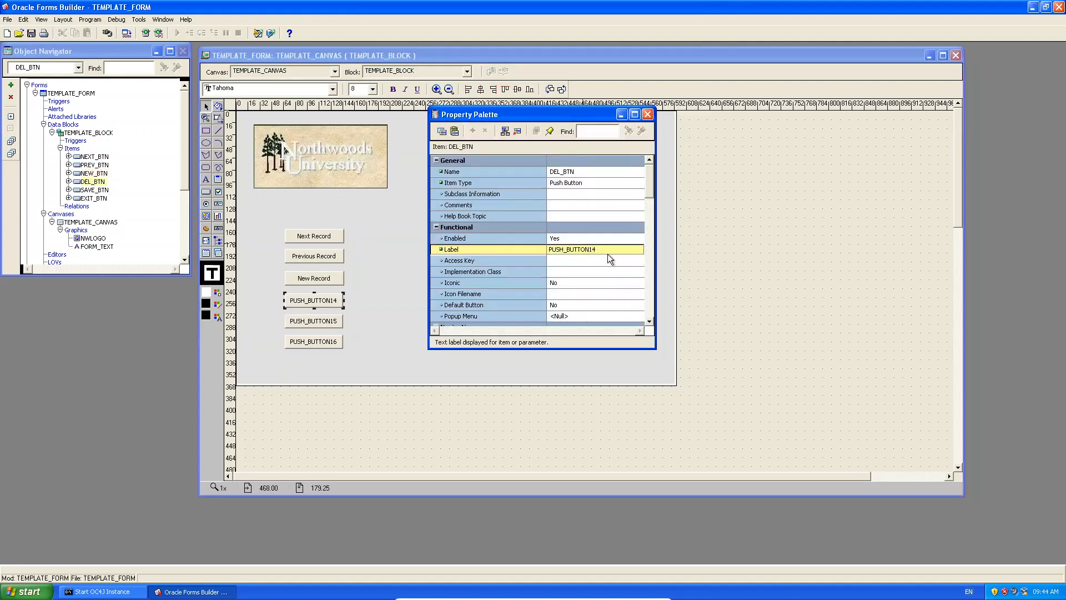
{"action": "left_click", "coordinate": [607, 253]}
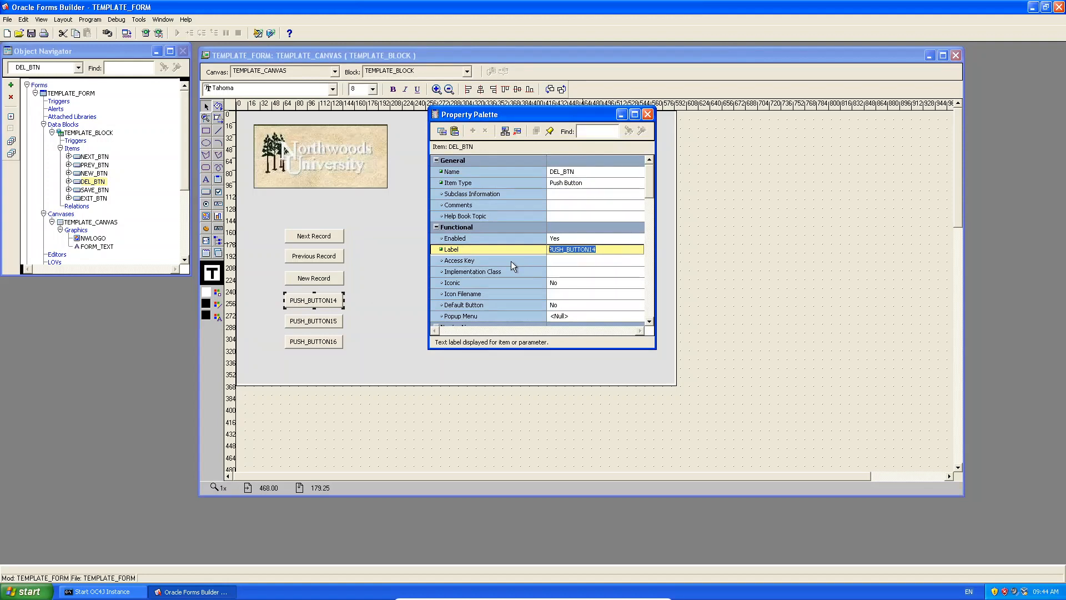
{"action": "type", "text": "Delete Record"}
{"action": "left_click", "coordinate": [318, 324]}
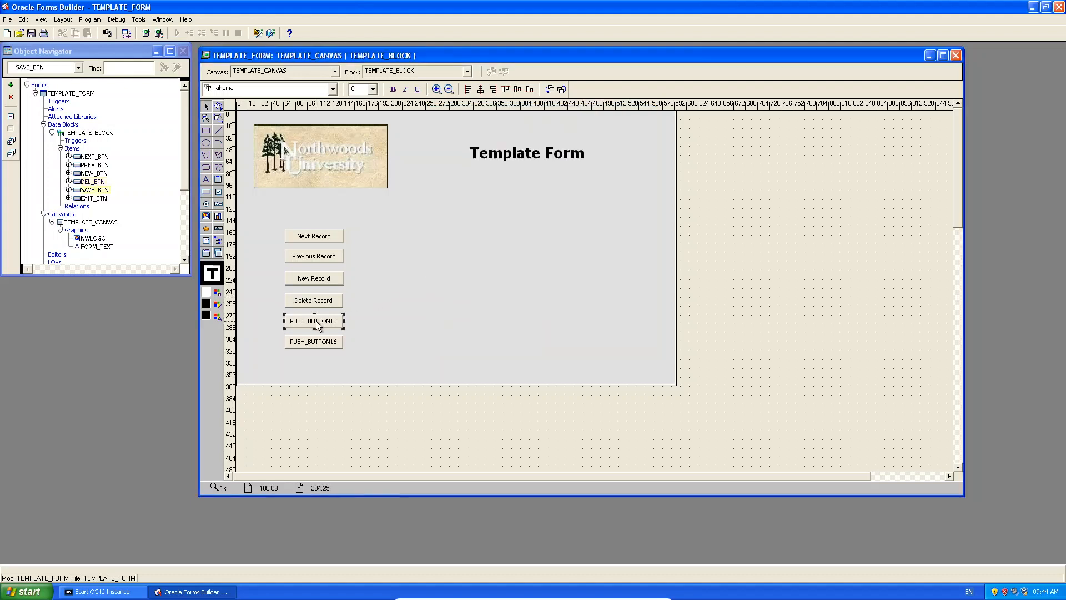
{"action": "key", "text": "F4"}
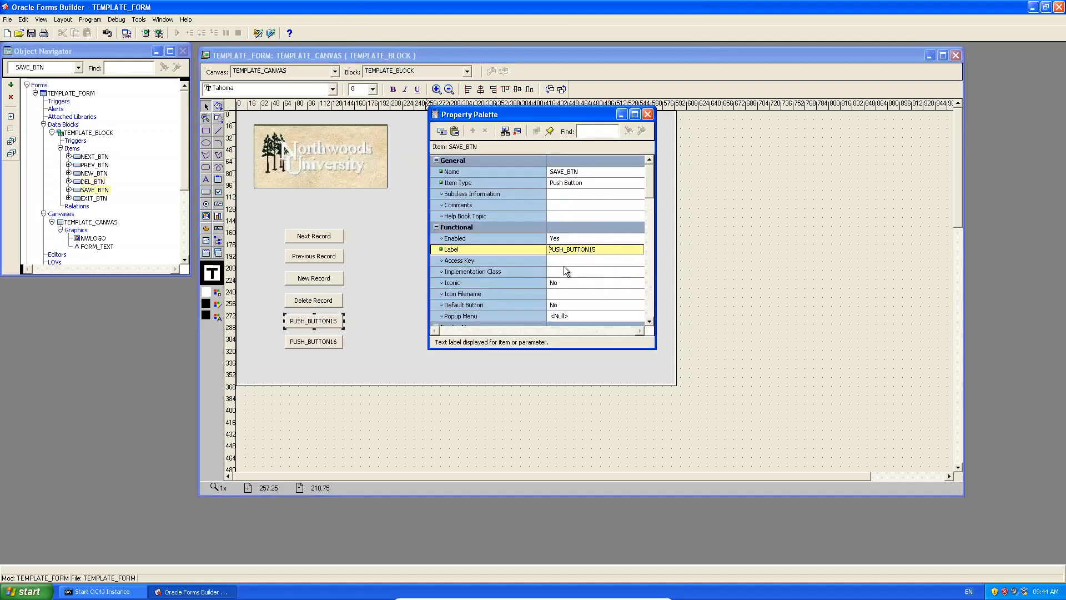
{"action": "double_click", "coordinate": [600, 249]}
{"action": "type", "text": "Save Record"}
{"action": "left_click", "coordinate": [314, 341]}
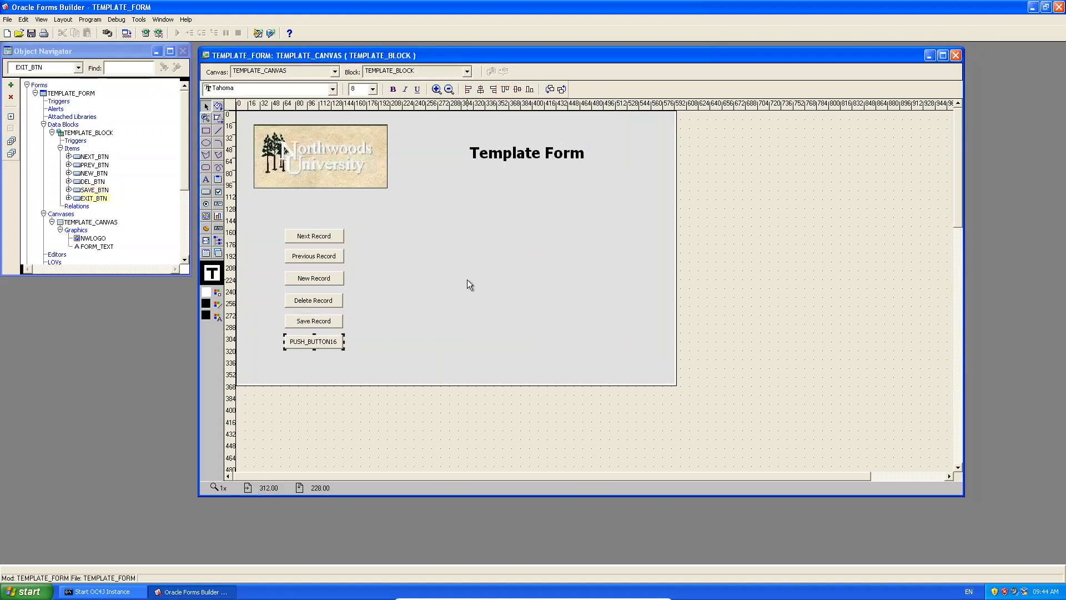
{"action": "key", "text": "F4"}
{"action": "double_click", "coordinate": [598, 249]}
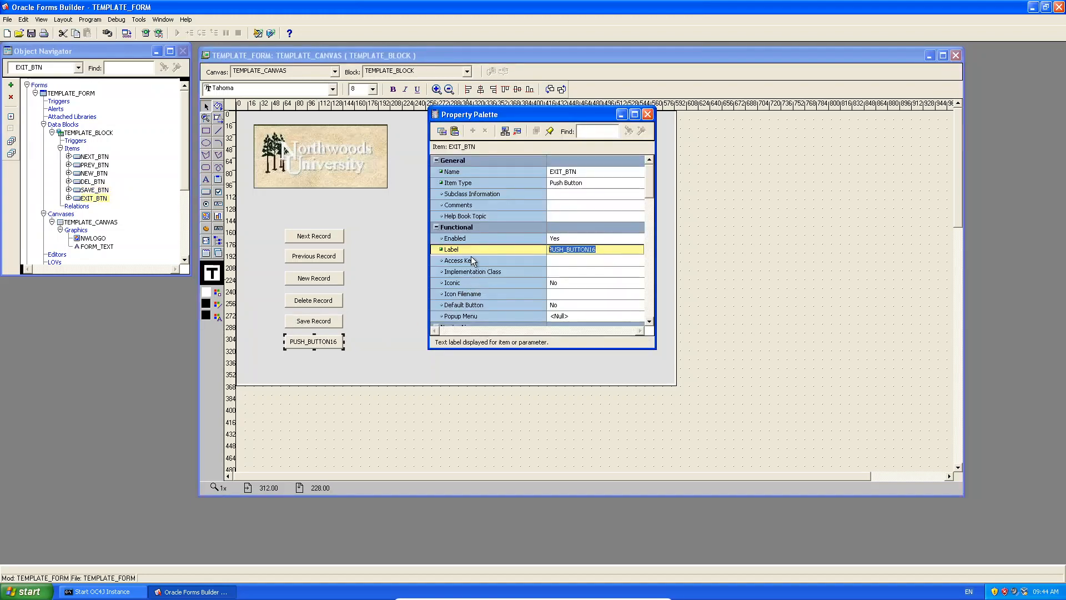
{"action": "type", "text": "Exit Form"}
{"action": "left_click", "coordinate": [727, 202]}
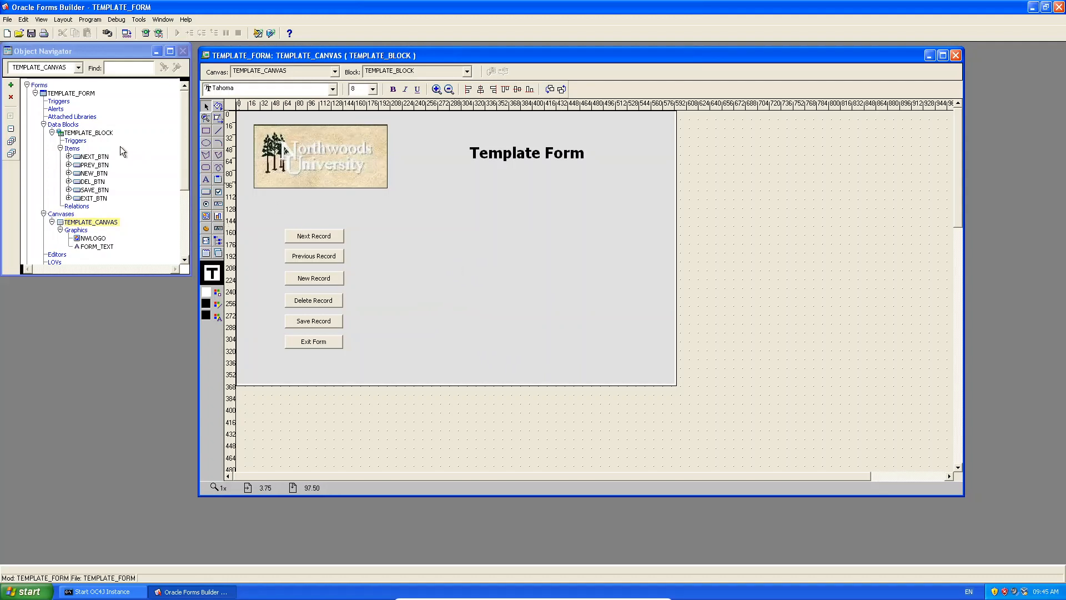
Create a WHEN-BUTTON-PRESSED SmartTrigger under NEXT_BTN's Triggers and reposition its PL/SQL Editor.
{"action": "left_click", "coordinate": [69, 157]}
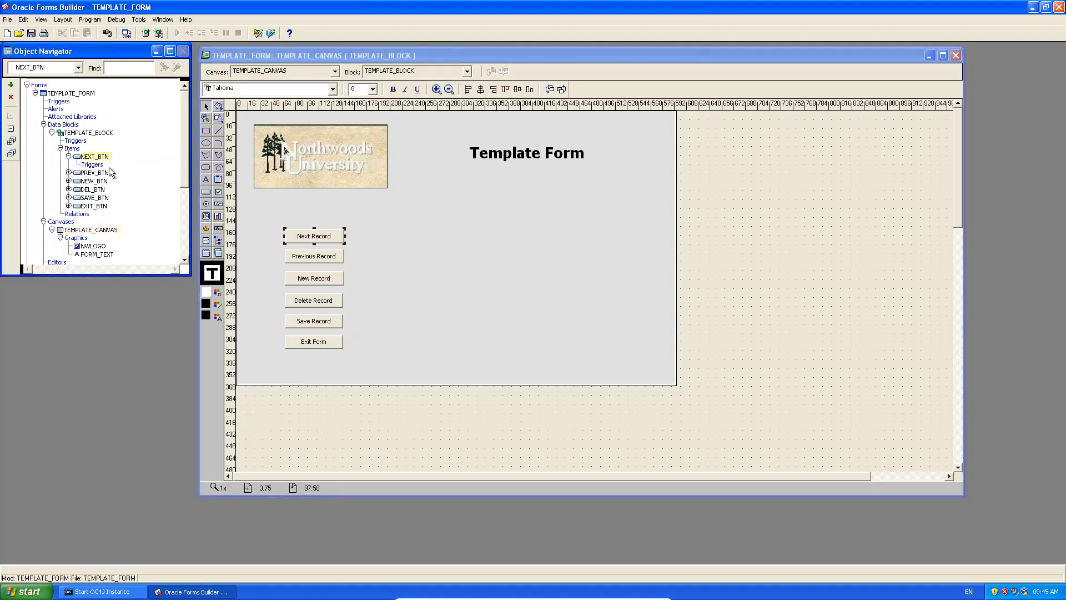
{"action": "left_click", "coordinate": [92, 166]}
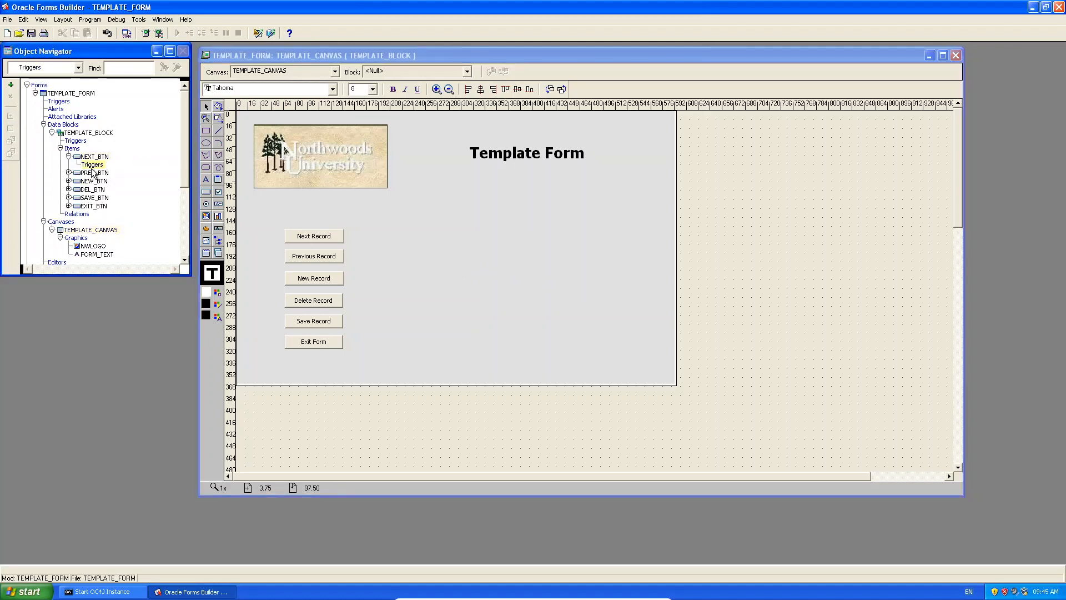
{"action": "right_click", "coordinate": [98, 166]}
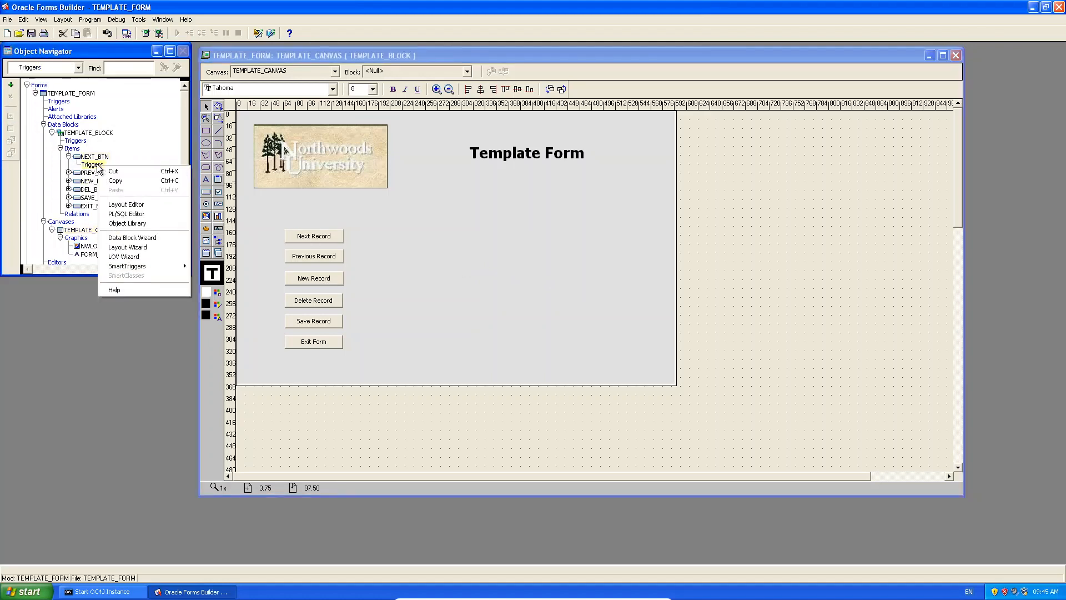
{"action": "left_click", "coordinate": [161, 266]}
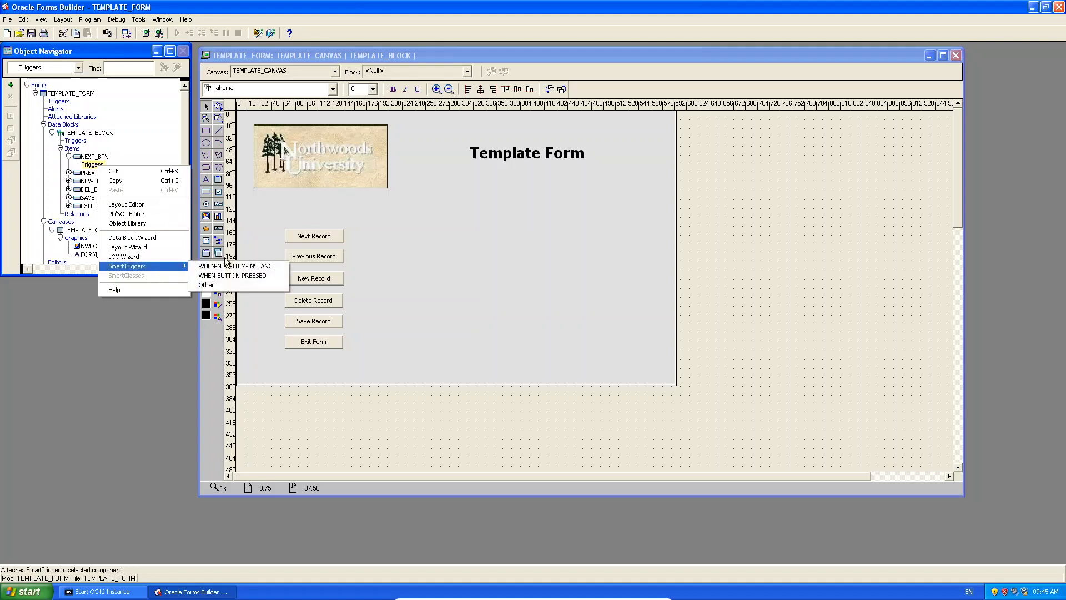
{"action": "left_click", "coordinate": [264, 275]}
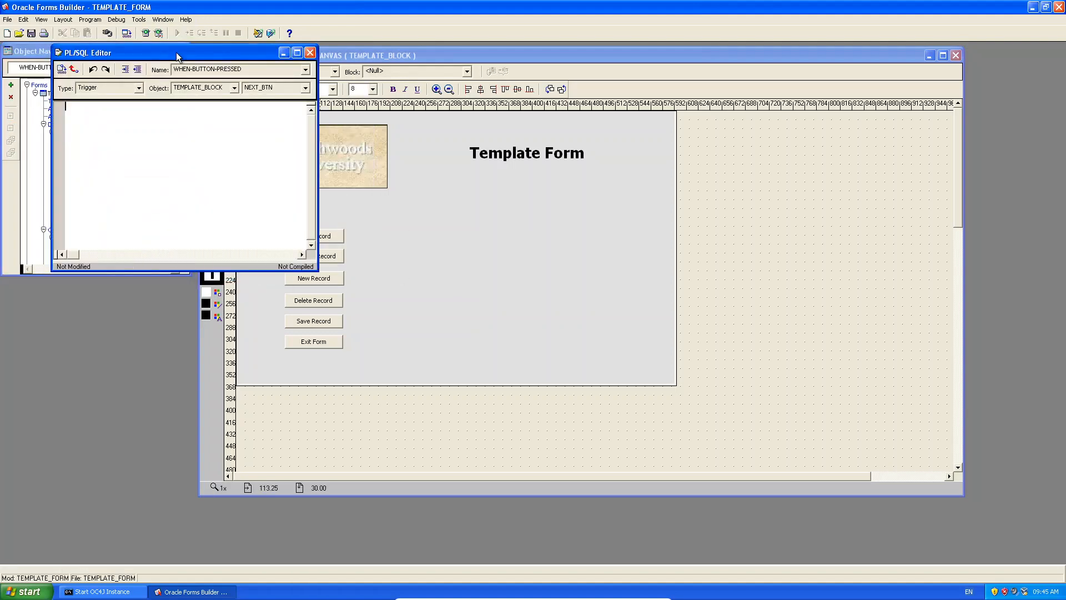
{"action": "left_click_drag", "start_coordinate": [175, 52], "coordinate": [585, 144]}
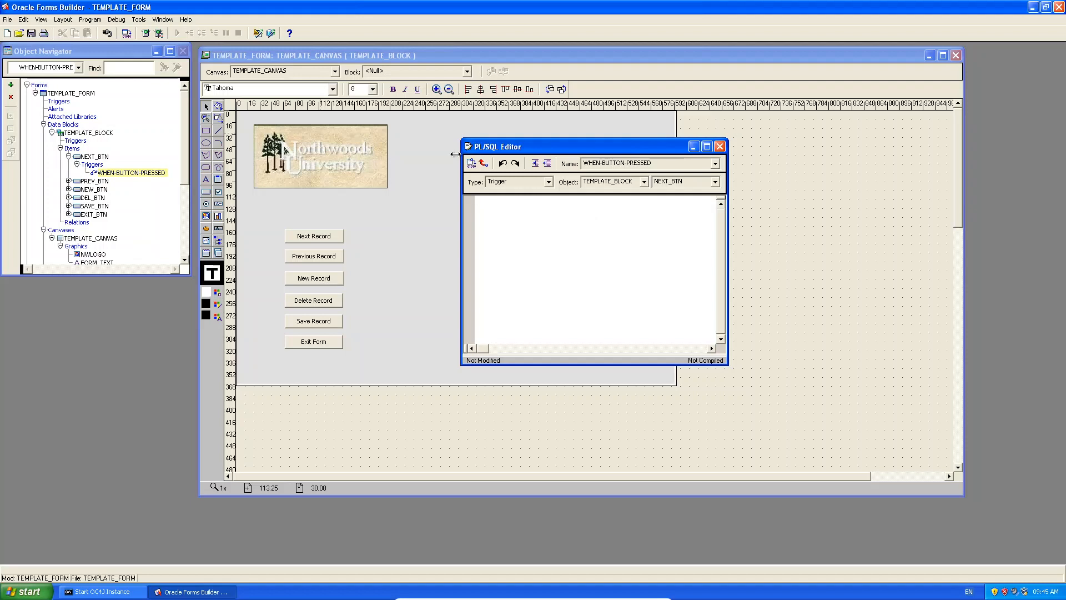
{"action": "left_click", "coordinate": [187, 20]}
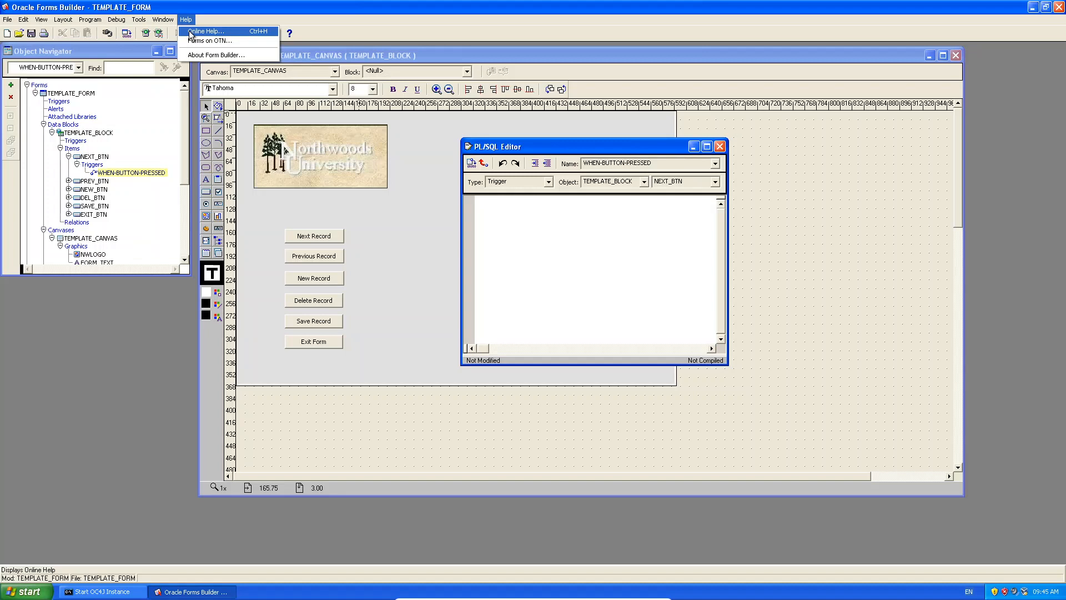
Look up the NEXT_RECORD Built-in in the online help index, then close the topic.
{"action": "left_click", "coordinate": [191, 34]}
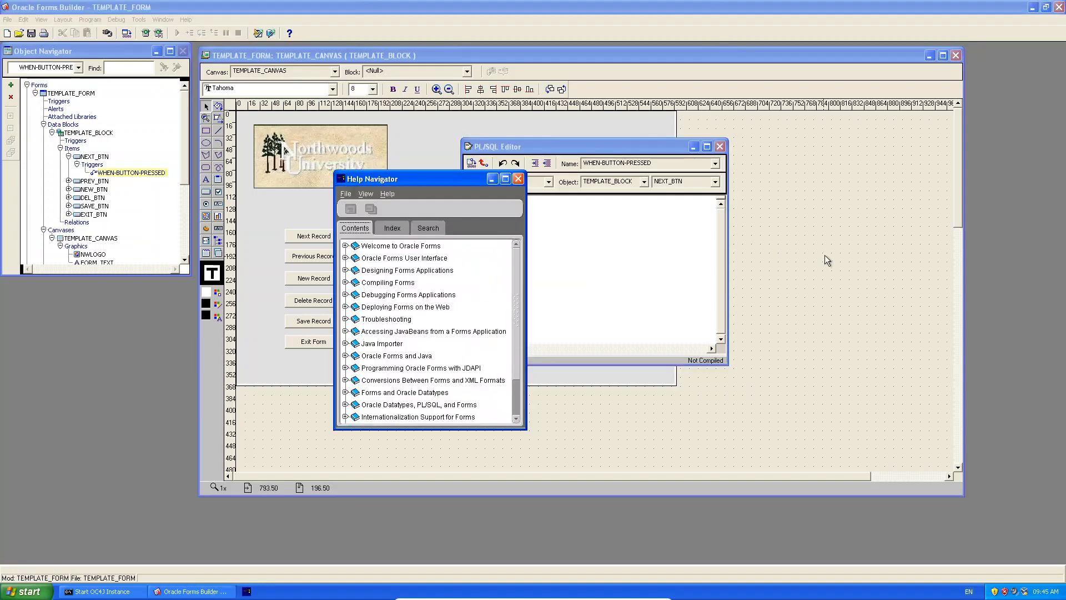
{"action": "left_click", "coordinate": [399, 227]}
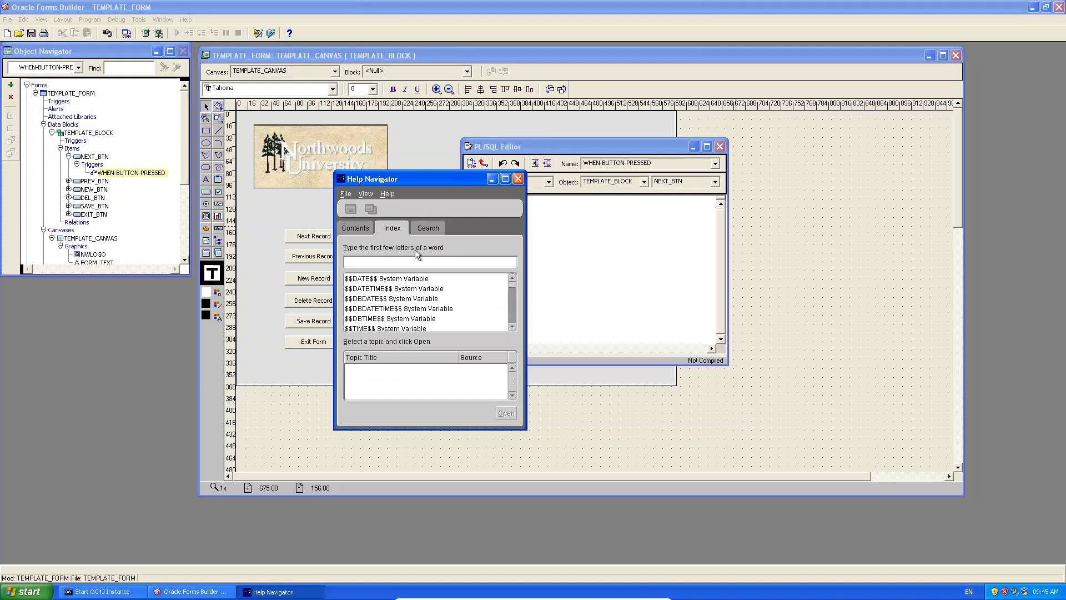
{"action": "type", "text": "next_re"}
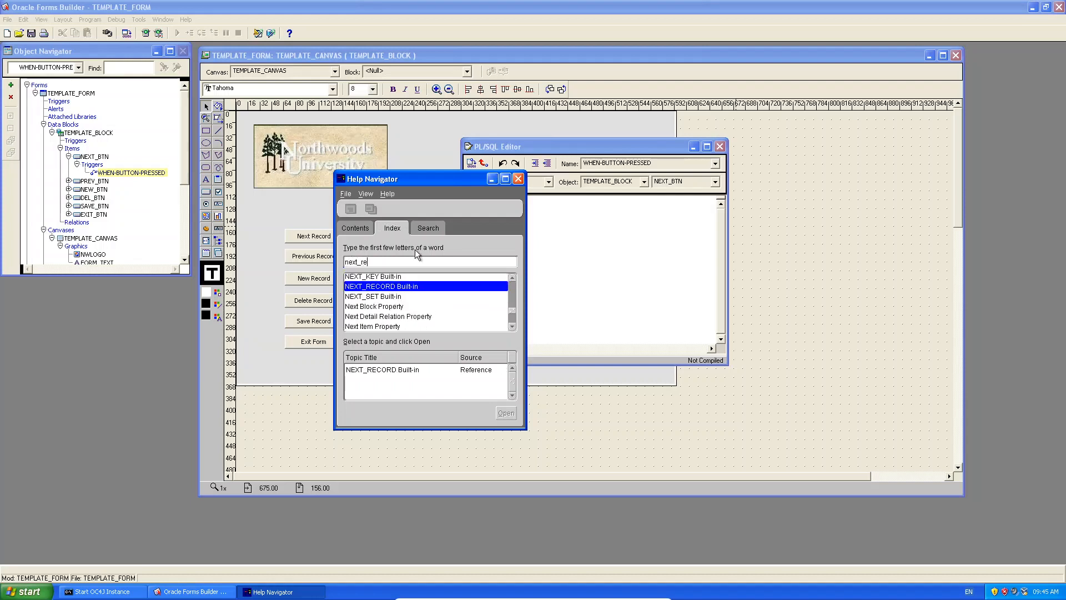
{"action": "type", "text": "cord"}
{"action": "double_click", "coordinate": [411, 286]}
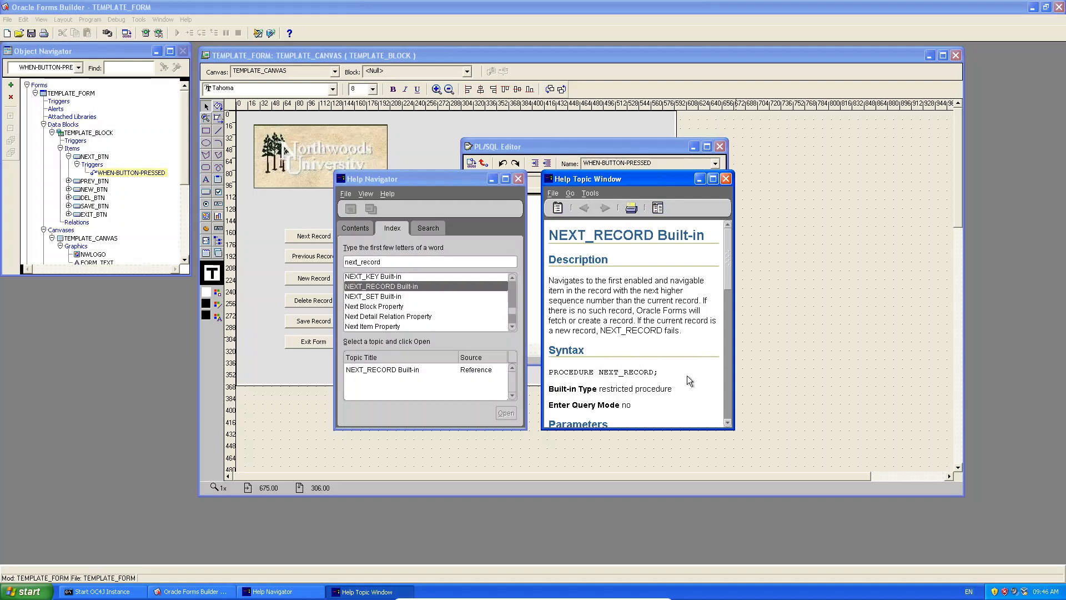
{"action": "scroll", "coordinate": [688, 361], "scroll_direction": "down", "scroll_amount": 3}
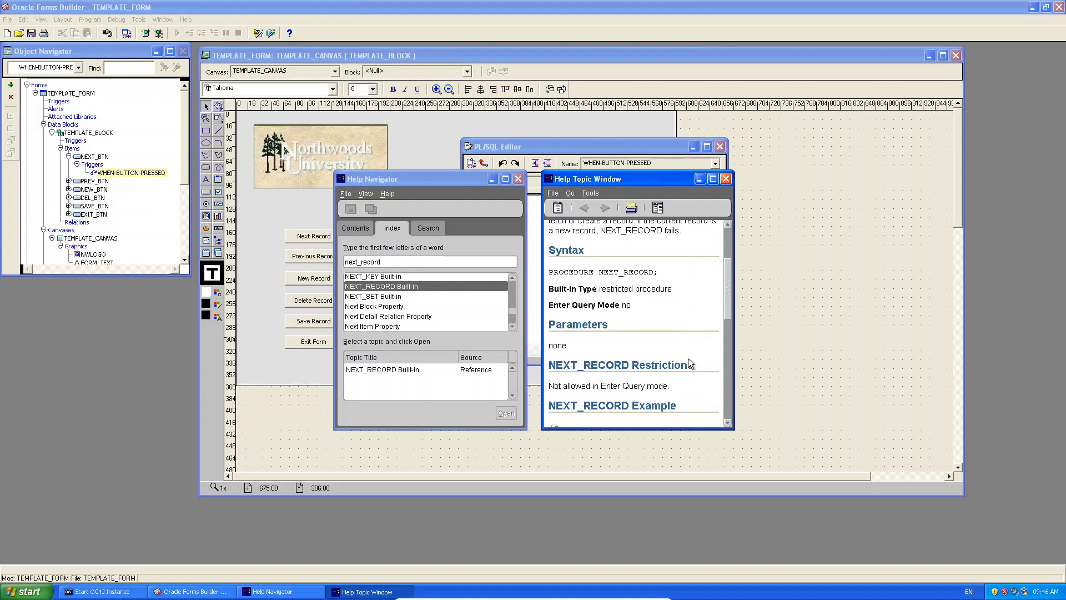
{"action": "scroll", "coordinate": [687, 364], "scroll_direction": "up", "scroll_amount": 2}
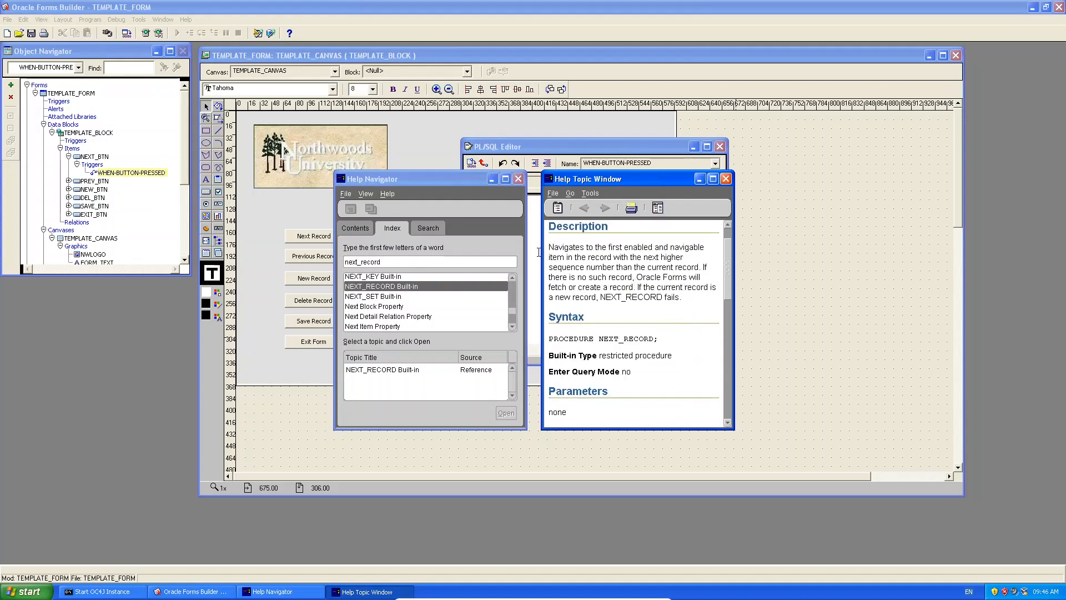
{"action": "left_click", "coordinate": [725, 178]}
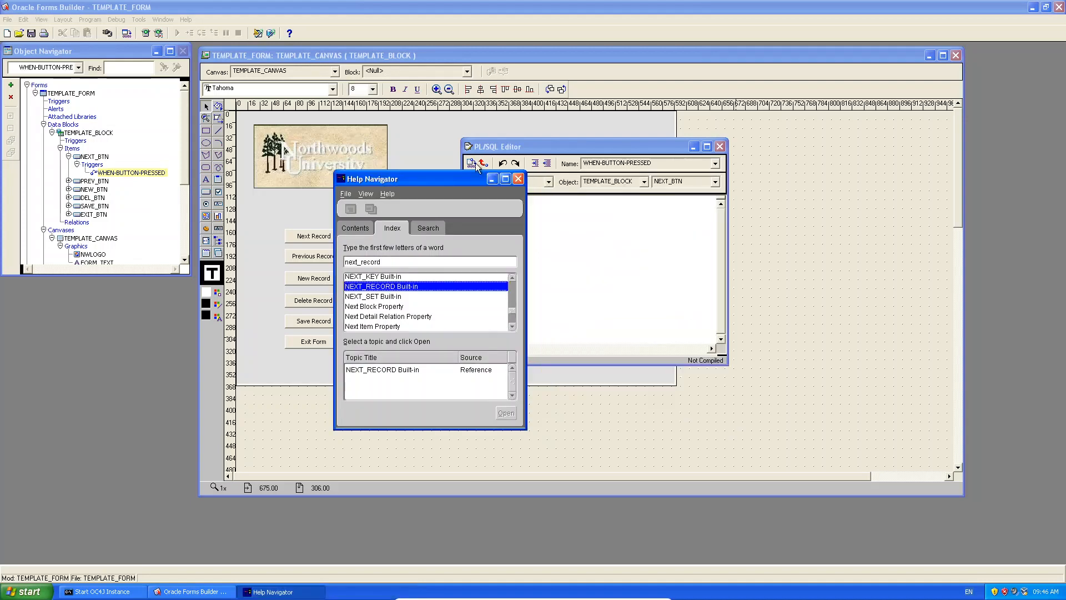
{"action": "left_click_drag", "start_coordinate": [433, 175], "coordinate": [904, 120]}
{"action": "left_click", "coordinate": [656, 239]}
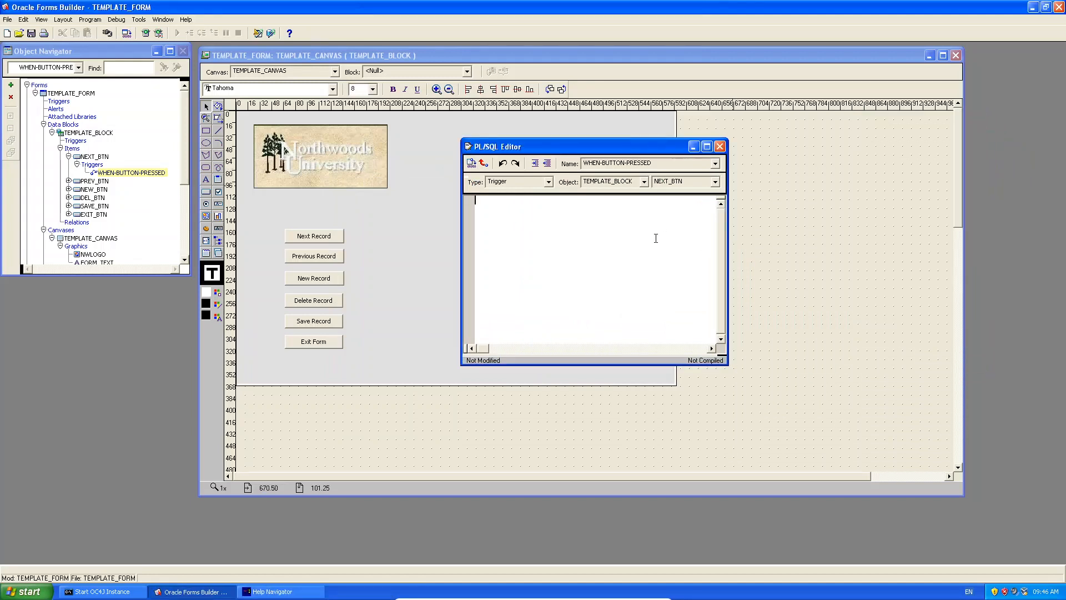
Type next_record; into the trigger body, adding BEGIN and END lines around it.
{"action": "type", "text": "next_record;"}
{"action": "key", "text": "Return"}
{"action": "type", "text": "BEGIN"}
{"action": "left_click", "coordinate": [530, 209]}
{"action": "type", "text": "END;"}
Remove the BEGIN/END lines so only next_record; remains, then compile and close the editor.
{"action": "left_click_drag", "start_coordinate": [501, 222], "coordinate": [470, 219]}
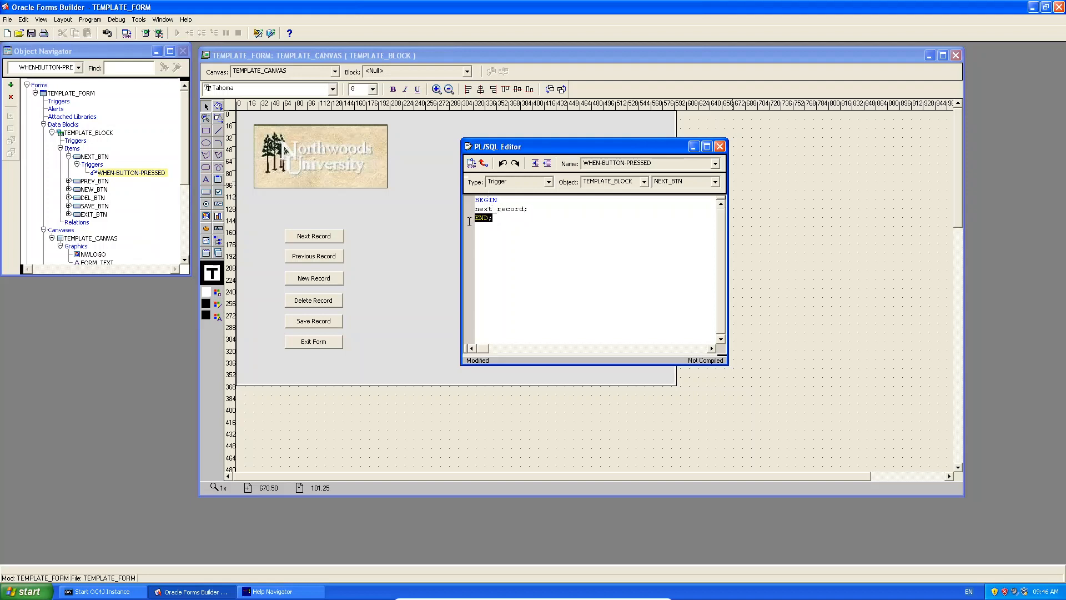
{"action": "key", "text": "Delete"}
{"action": "double_click", "coordinate": [478, 211]}
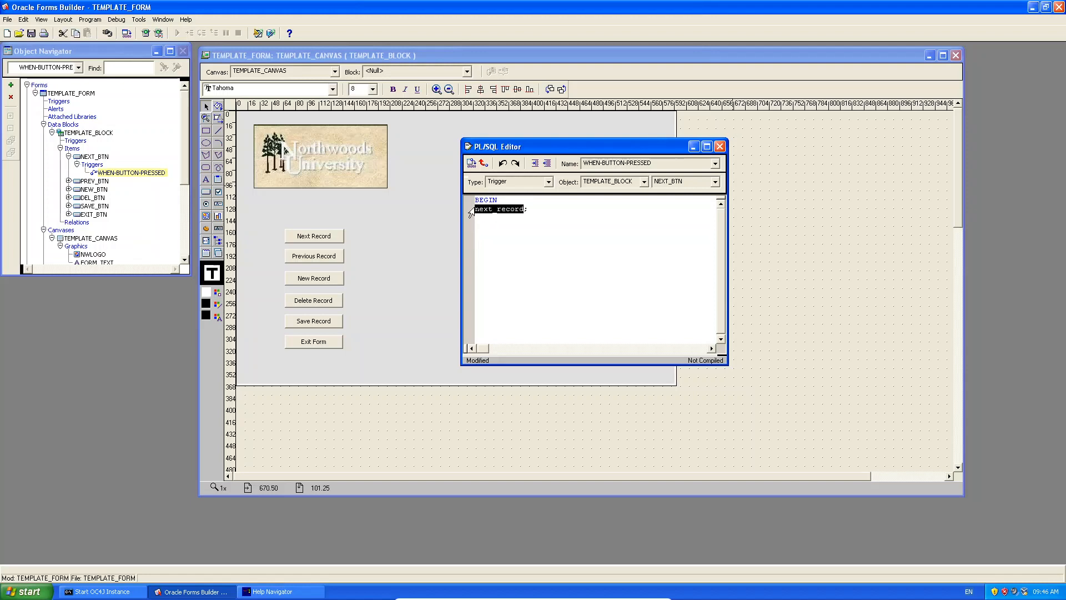
{"action": "double_click", "coordinate": [471, 211]}
{"action": "left_click", "coordinate": [476, 210]}
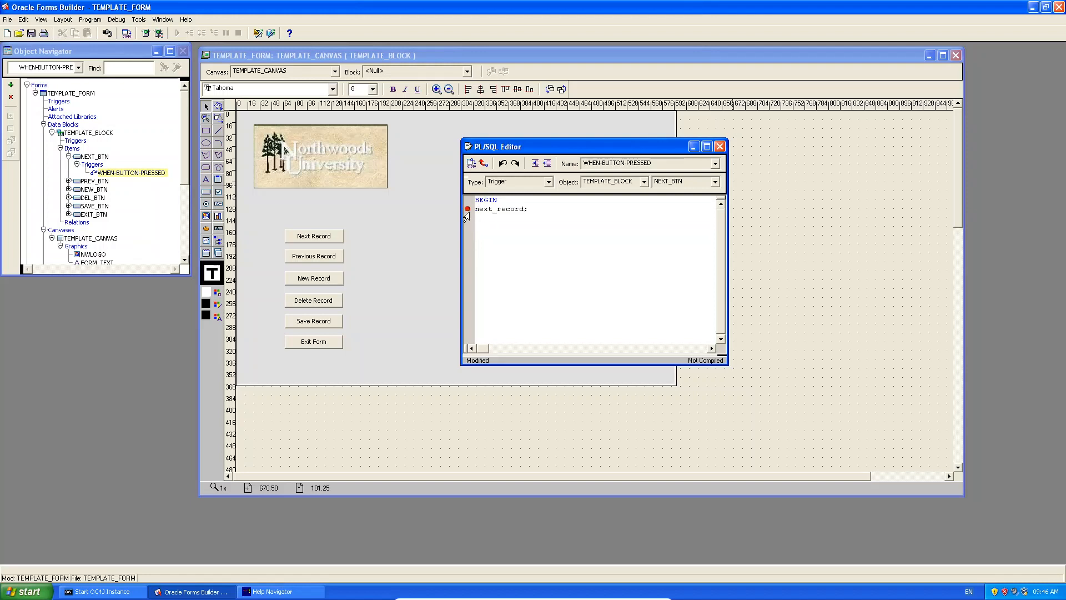
{"action": "left_click", "coordinate": [466, 211]}
{"action": "left_click", "coordinate": [468, 210]}
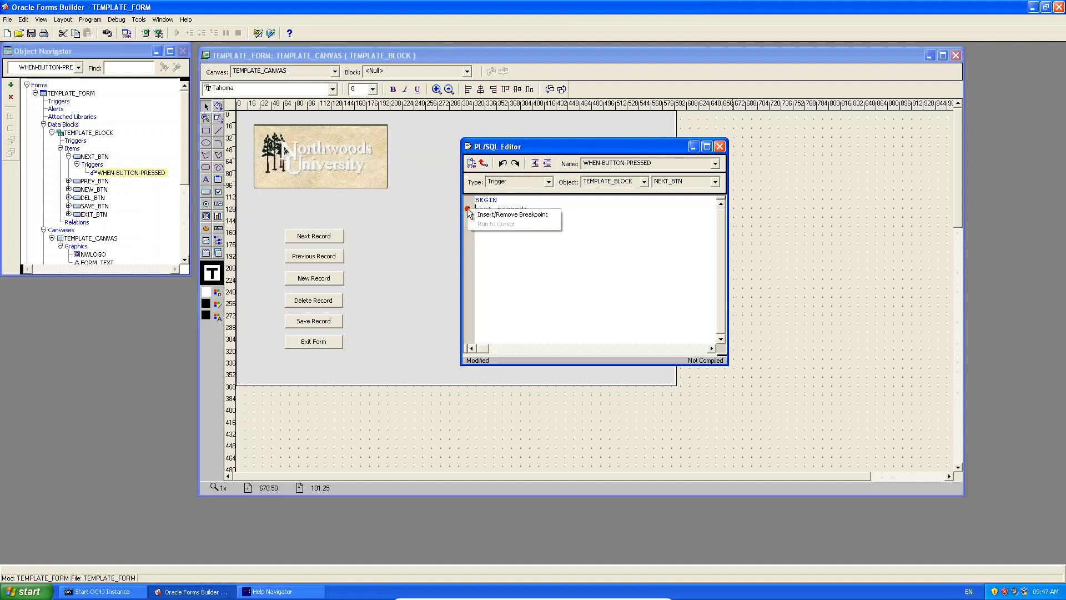
{"action": "key", "text": "BackSpace"}
{"action": "key", "text": "BackSpace"}
{"action": "key", "text": "BackSpace"}
{"action": "key", "text": "BackSpace"}
{"action": "key", "text": "BackSpace"}
{"action": "key", "text": "BackSpace"}
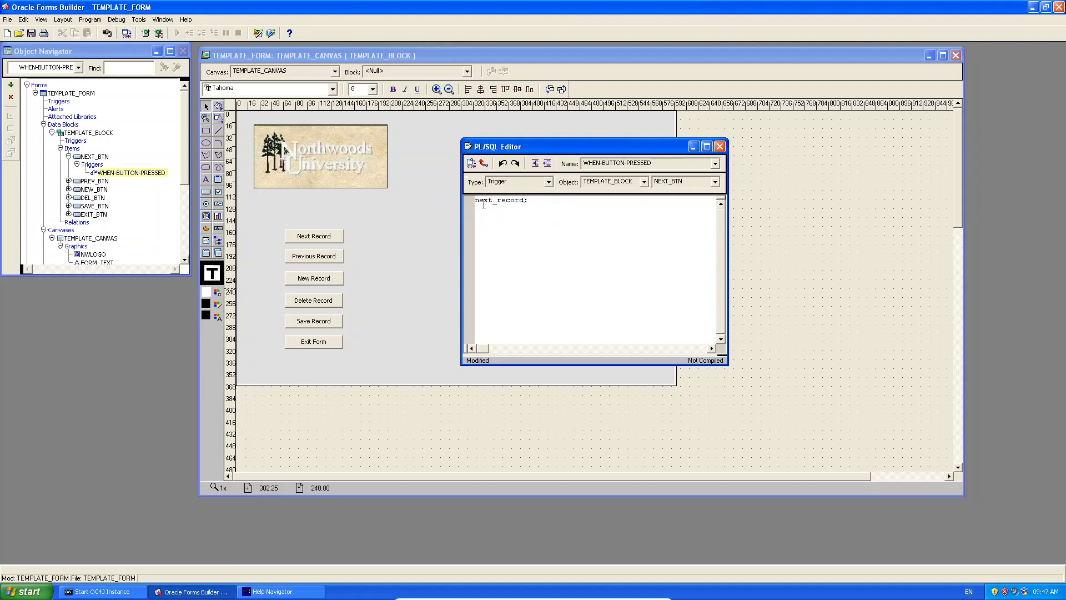
{"action": "left_click", "coordinate": [471, 164]}
{"action": "left_click", "coordinate": [719, 146]}
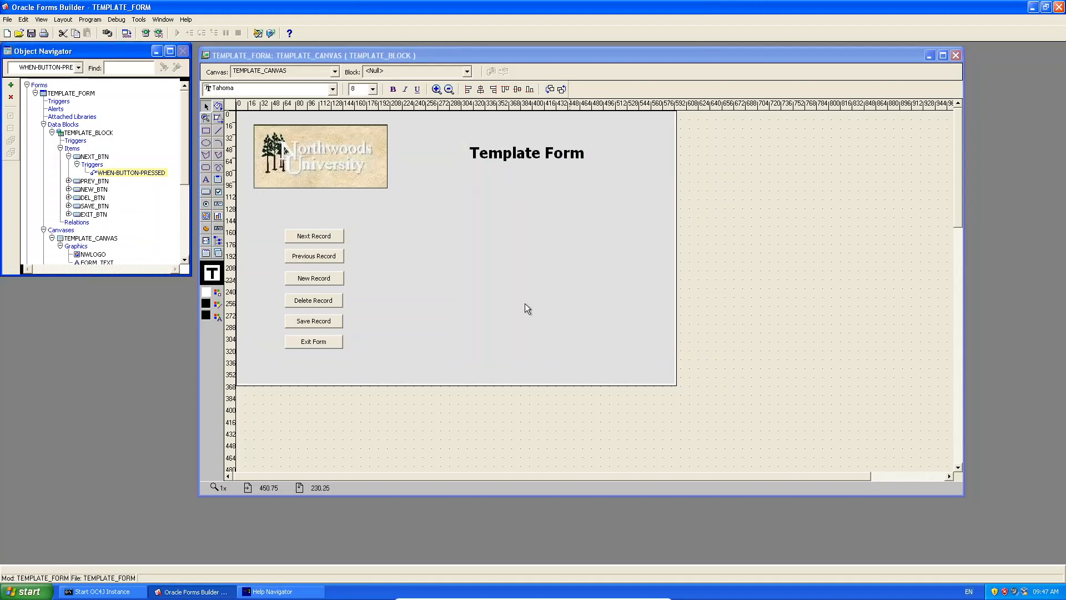
Create a stray WHEN-NEW-ITEM-INSTANCE trigger on PREV_BTN, then discard it.
{"action": "left_click", "coordinate": [272, 591]}
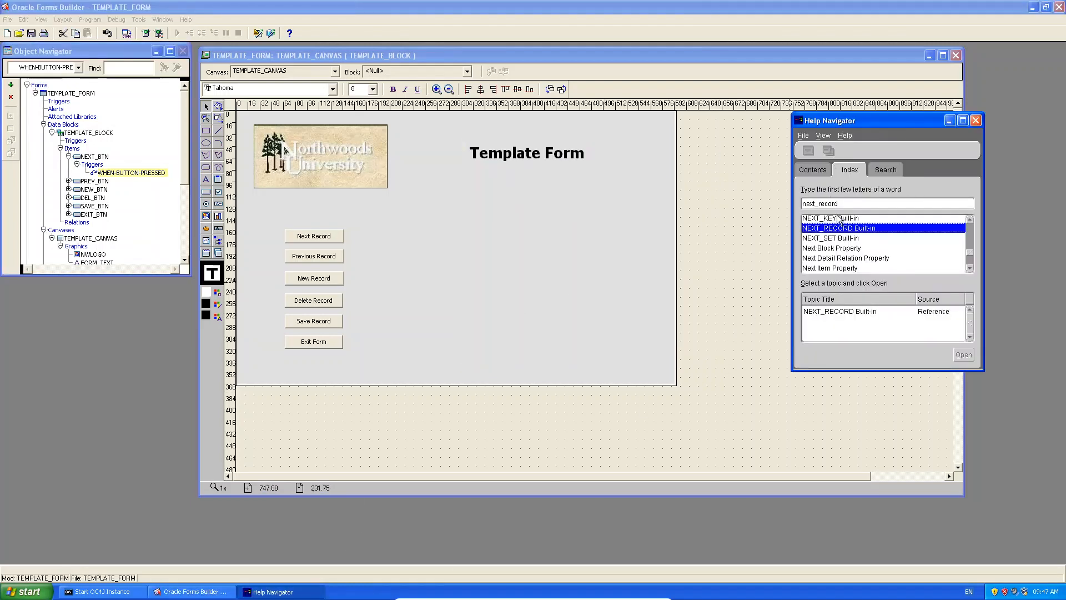
{"action": "right_click", "coordinate": [318, 257]}
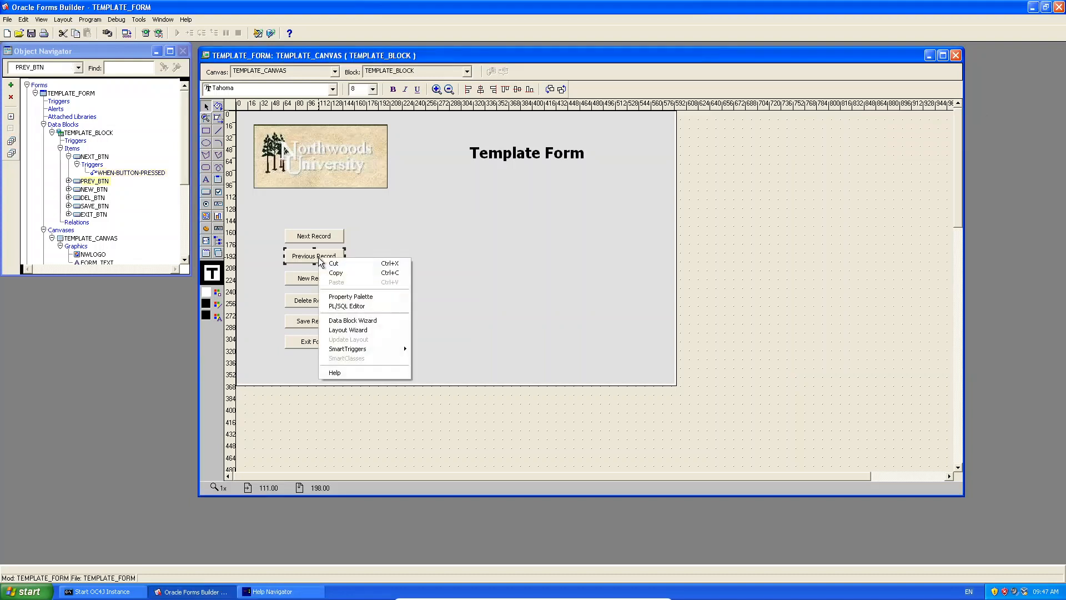
{"action": "mouse_move", "coordinate": [376, 352]}
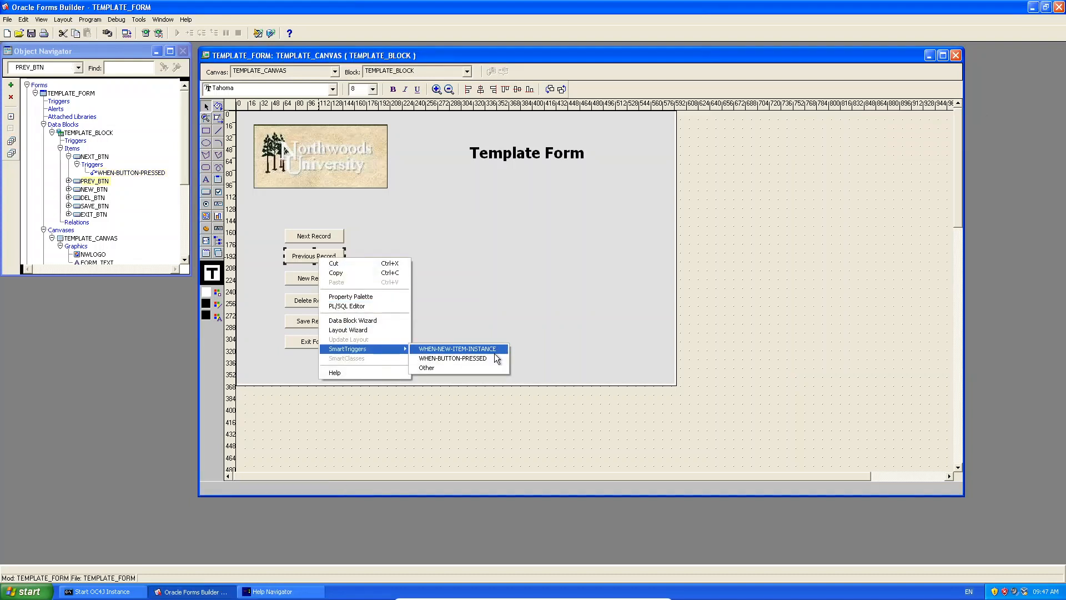
{"action": "left_click", "coordinate": [494, 352]}
{"action": "left_click", "coordinate": [720, 147]}
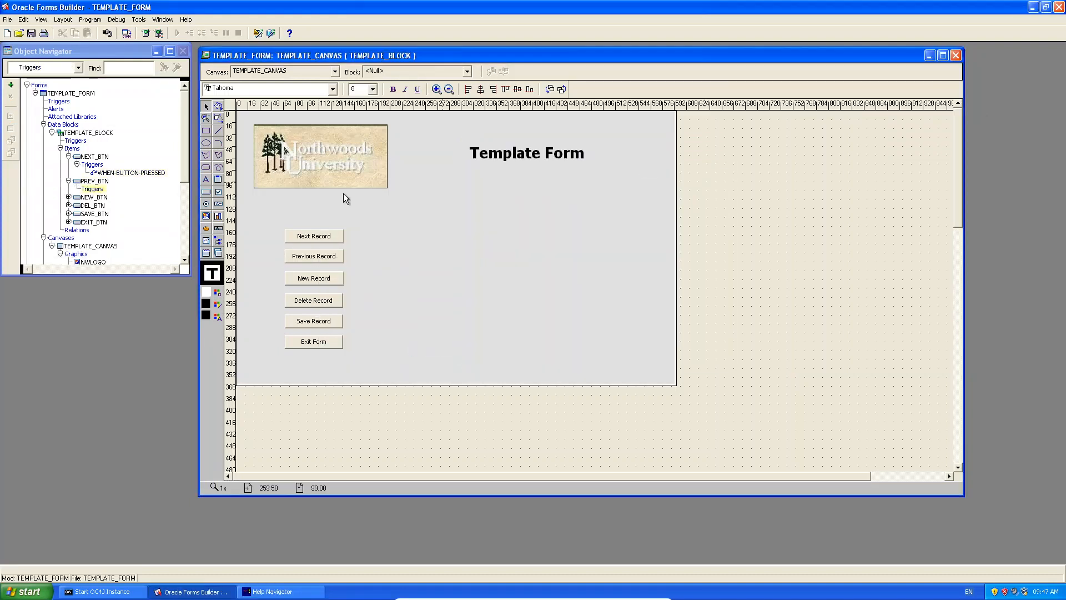
Add a WHEN-BUTTON-PRESSED trigger to PREV_BTN containing previous_record; and compile it.
{"action": "right_click", "coordinate": [335, 262]}
{"action": "mouse_move", "coordinate": [411, 352]}
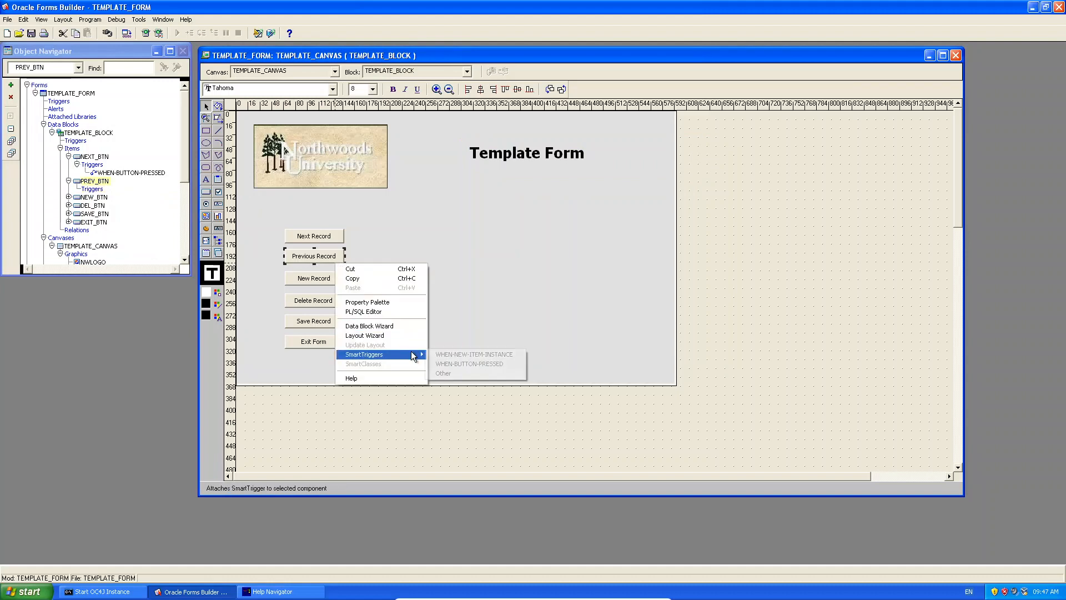
{"action": "left_click", "coordinate": [506, 361]}
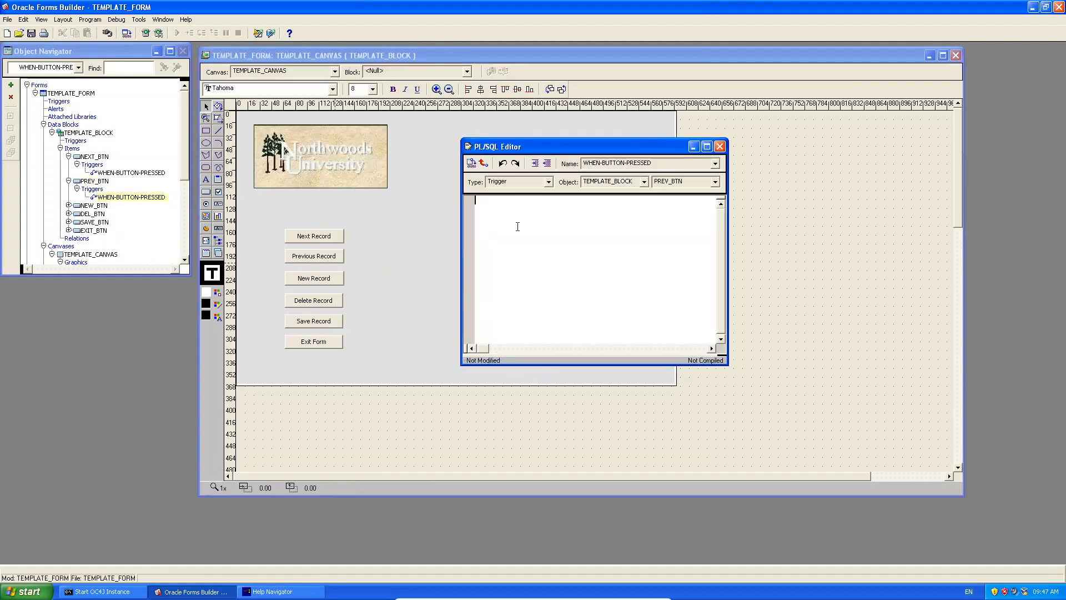
{"action": "type", "text": "previou"}
{"action": "type", "text": "s_p"}
{"action": "type", "text": "ecord;"}
{"action": "left_click", "coordinate": [471, 163]}
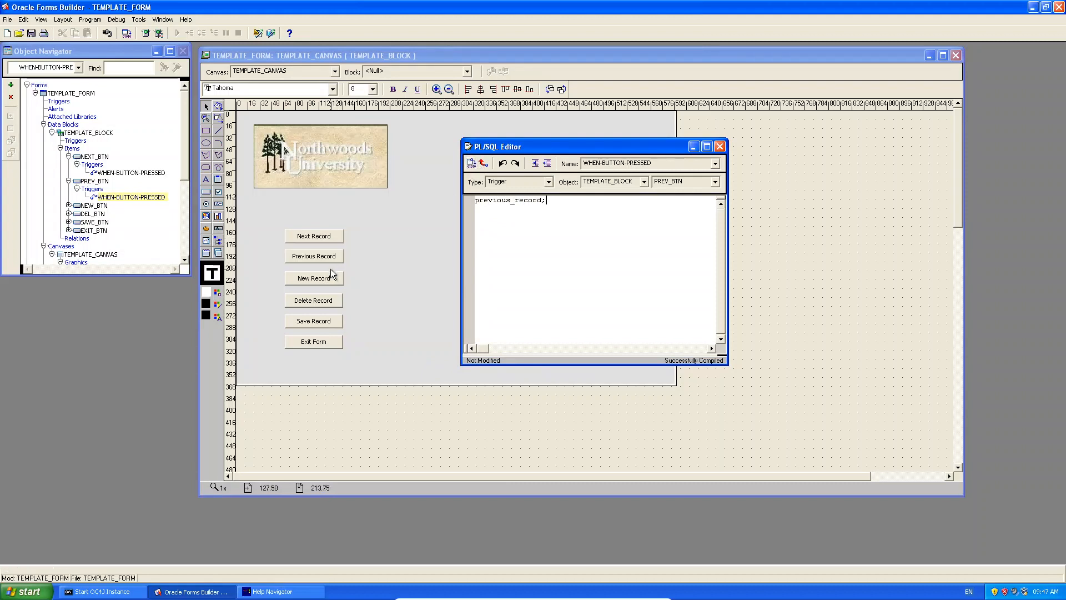
{"action": "left_click", "coordinate": [720, 146]}
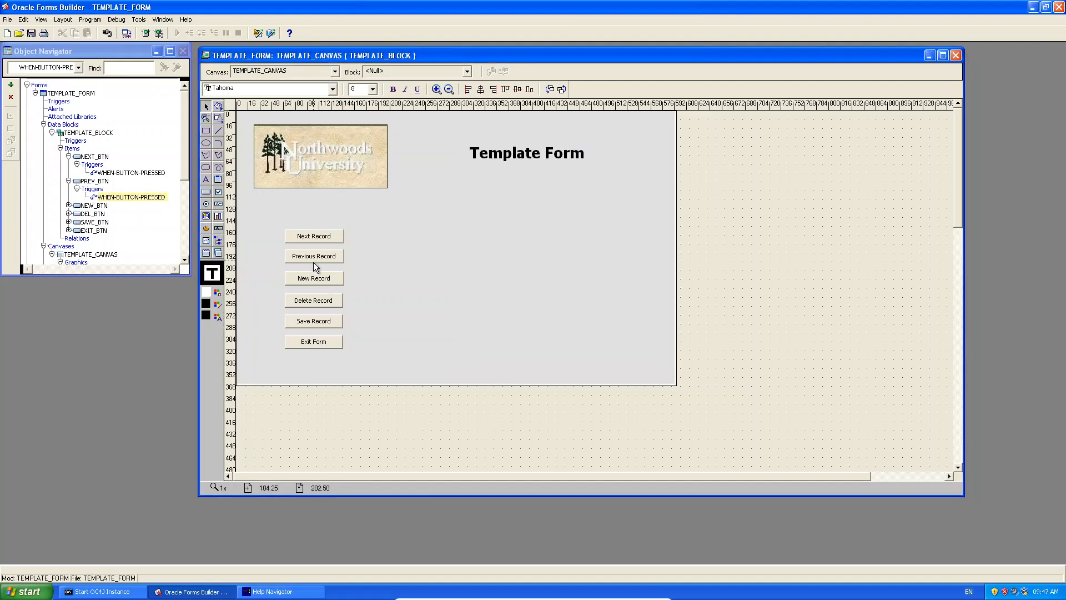
Give NEW_BTN a compiled WHEN-BUTTON-PRESSED trigger running create_record;.
{"action": "right_click", "coordinate": [321, 278]}
{"action": "mouse_move", "coordinate": [375, 367]}
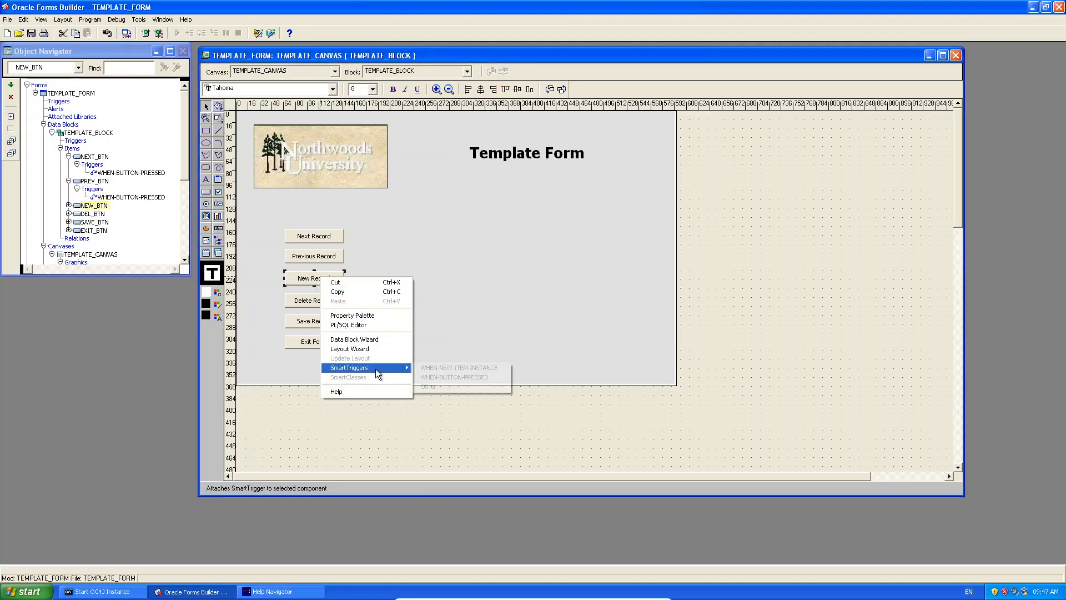
{"action": "left_click", "coordinate": [485, 377]}
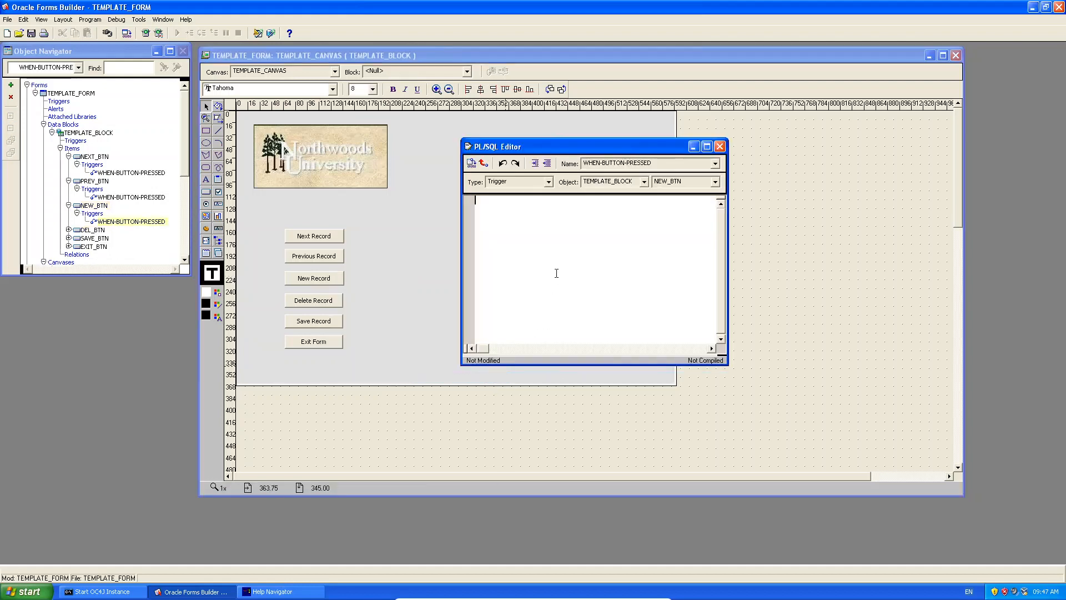
{"action": "type", "text": "create_record;"}
{"action": "left_click", "coordinate": [472, 162]}
{"action": "left_click", "coordinate": [719, 146]}
Give DEL_BTN a compiled WHEN-BUTTON-PRESSED trigger running delete_record;.
{"action": "right_click", "coordinate": [322, 303]}
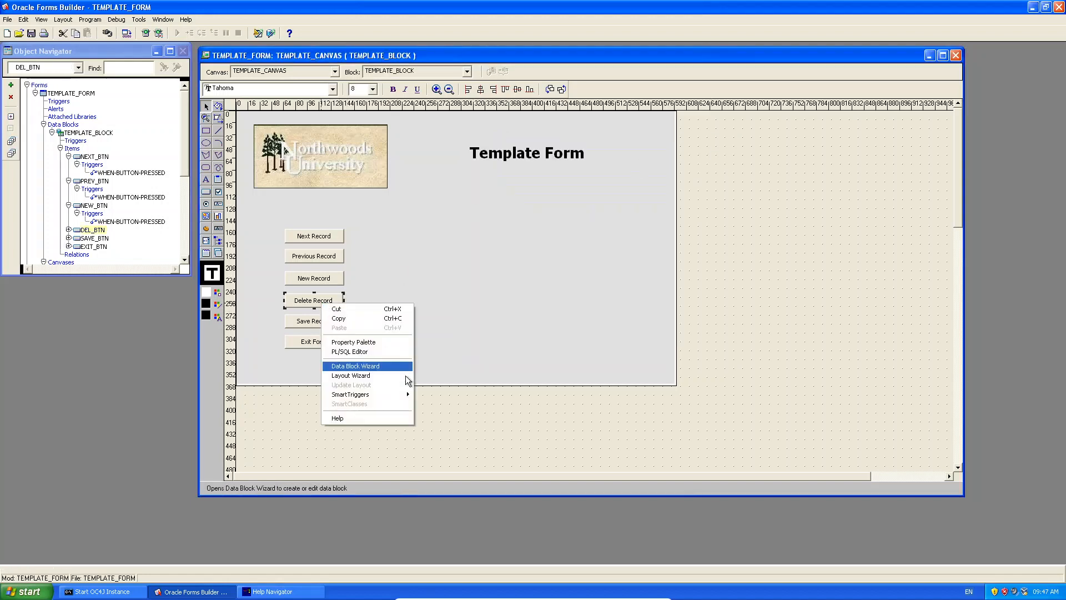
{"action": "mouse_move", "coordinate": [392, 395]}
{"action": "left_click", "coordinate": [475, 402]}
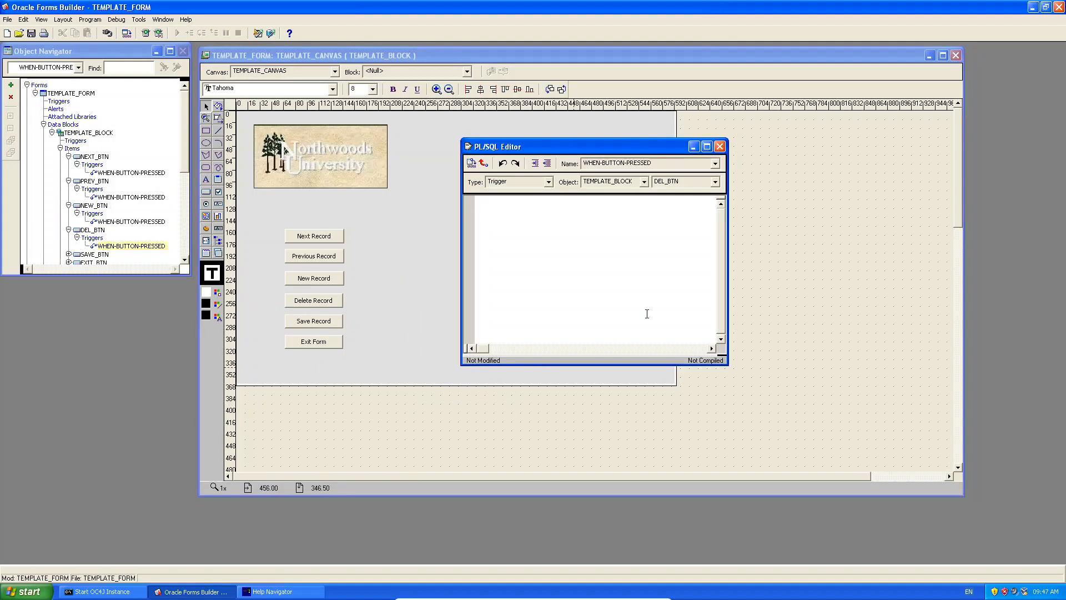
{"action": "type", "text": "delete_record;"}
{"action": "left_click", "coordinate": [471, 162]}
{"action": "left_click", "coordinate": [719, 146]}
Add a WHEN-BUTTON-PRESSED SmartTrigger to Save Record containing save_record and compile it.
{"action": "right_click", "coordinate": [301, 323]}
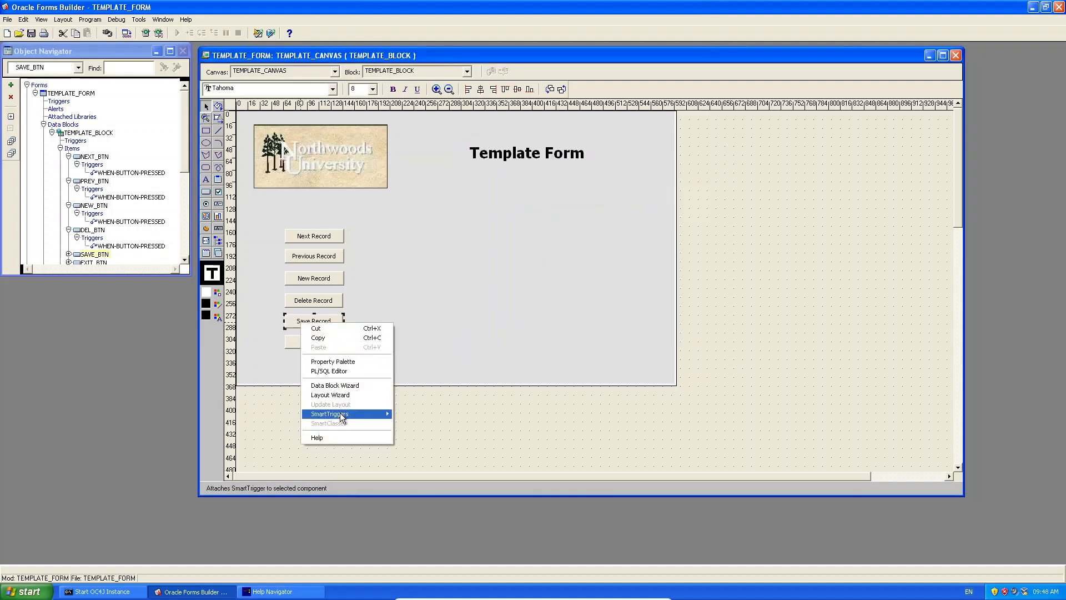
{"action": "mouse_move", "coordinate": [340, 414]}
{"action": "left_click", "coordinate": [468, 418]}
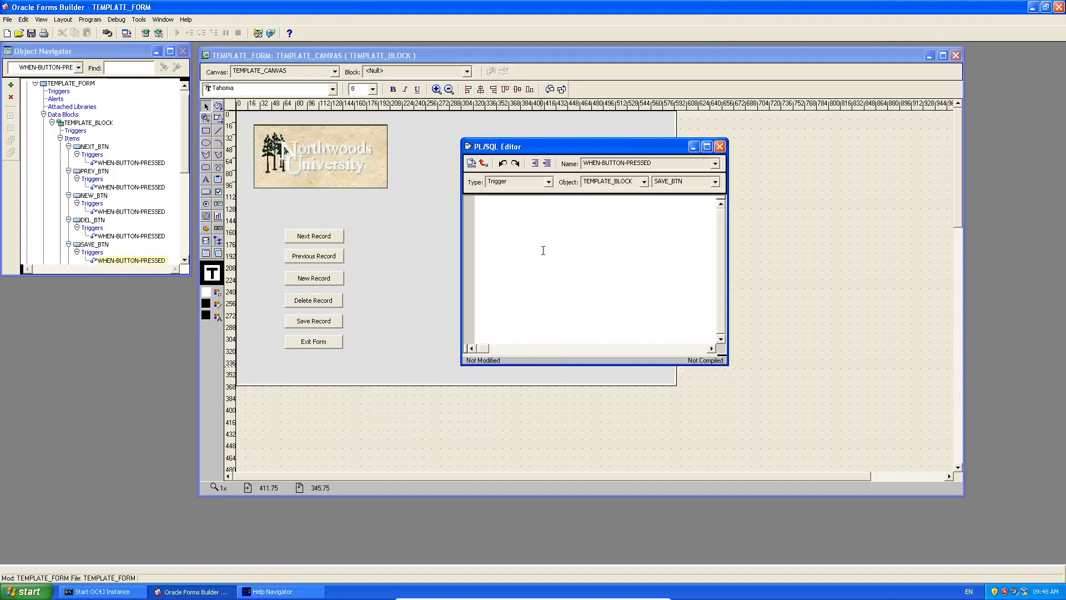
{"action": "type", "text": "save_record;"}
{"action": "left_click", "coordinate": [471, 163]}
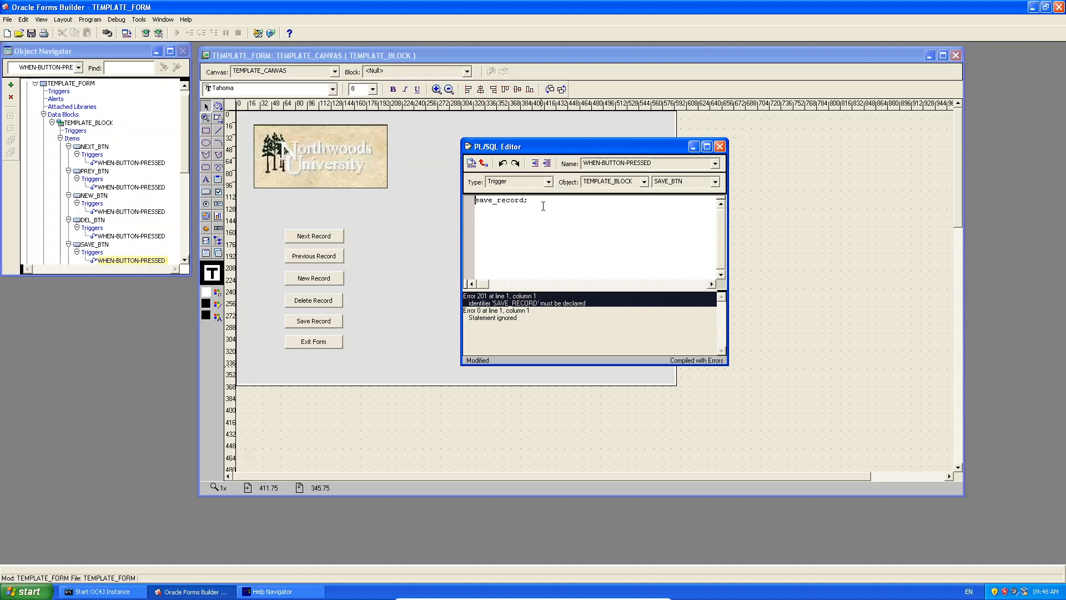
Replace the invalid save_record line with commit; and recompile the trigger.
{"action": "left_click_drag", "start_coordinate": [542, 209], "coordinate": [449, 203]}
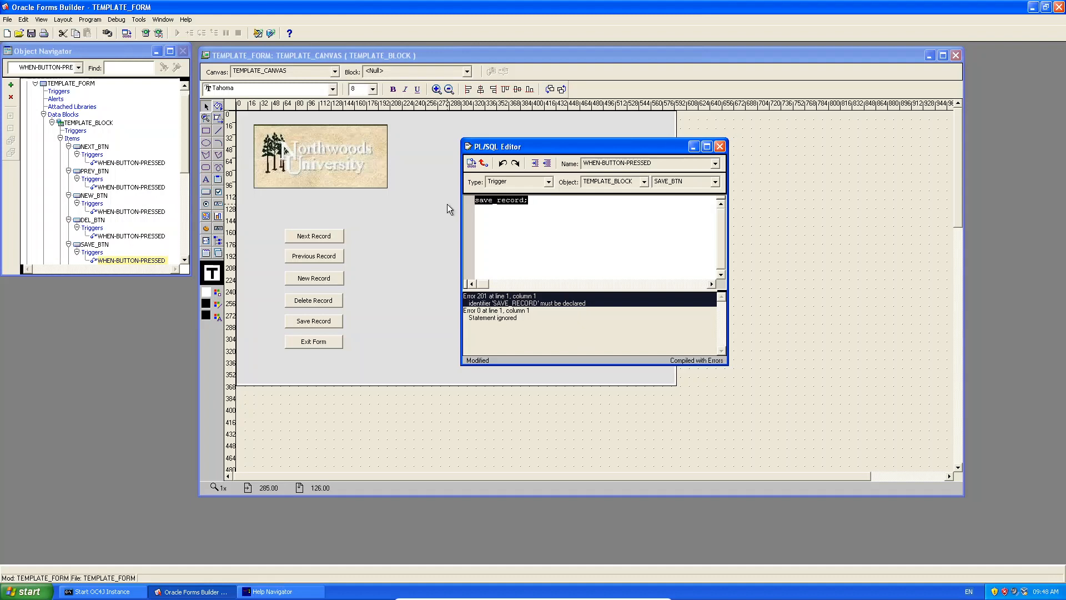
{"action": "type", "text": "commit;"}
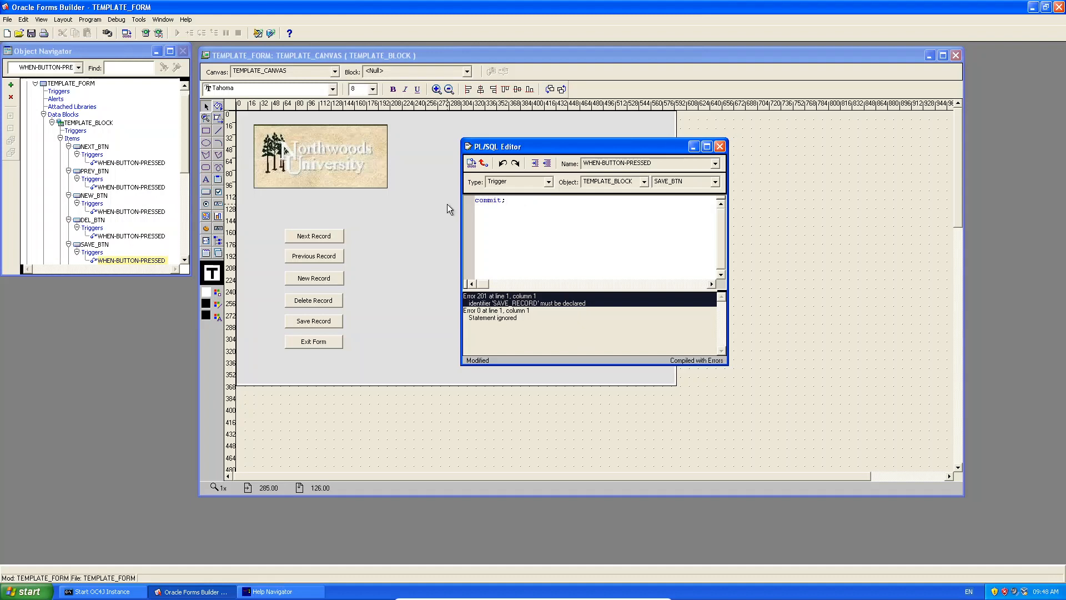
{"action": "left_click", "coordinate": [470, 165]}
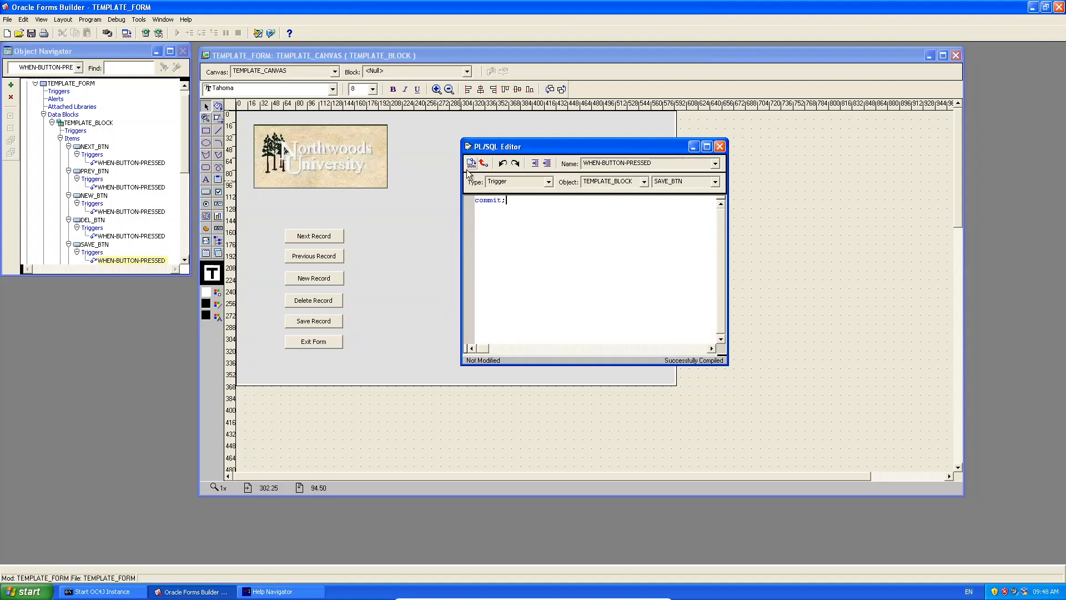
Add a WHEN-BUTTON-PRESSED trigger to Exit Form containing exit_form; and compile it.
{"action": "right_click", "coordinate": [315, 340]}
{"action": "mouse_move", "coordinate": [369, 437]}
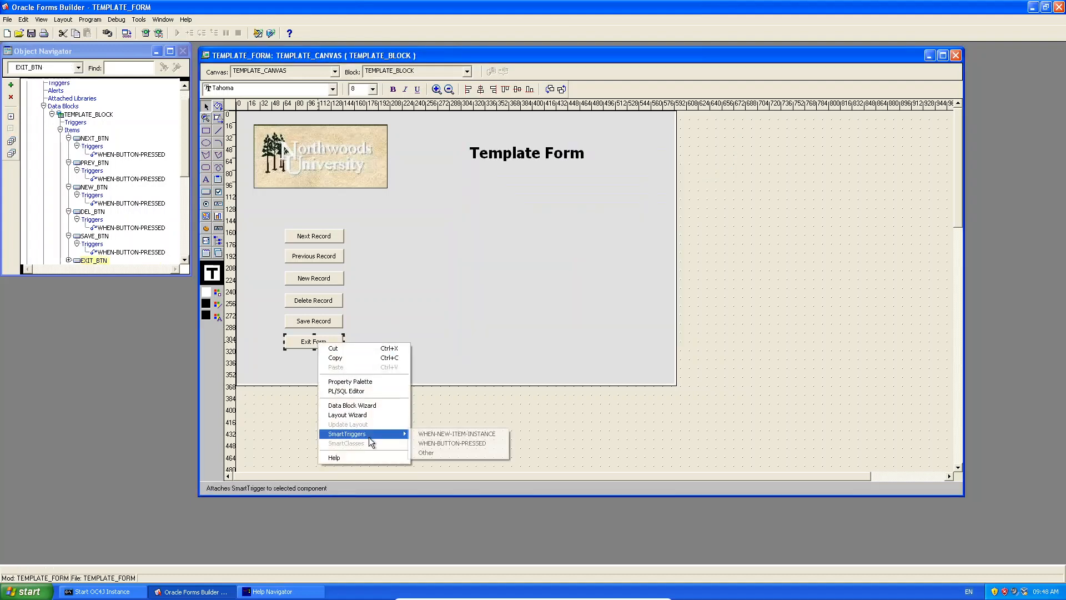
{"action": "left_click", "coordinate": [468, 442]}
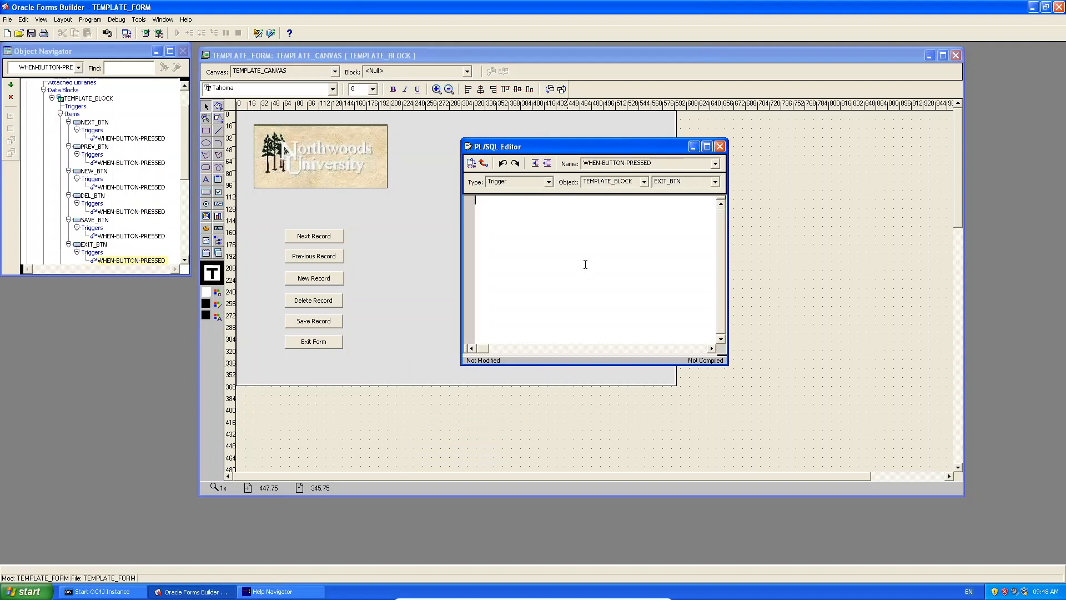
{"action": "type", "text": "exit"}
{"action": "key", "text": "BackSpace"}
{"action": "key", "text": "BackSpace"}
{"action": "key", "text": "BackSpace"}
{"action": "type", "text": "xit_Form"}
{"action": "key", "text": "BackSpace"}
{"action": "key", "text": "BackSpace"}
{"action": "key", "text": "BackSpace"}
{"action": "type", "text": "form"}
{"action": "left_click", "coordinate": [471, 162]}
Close the trigger editor and draw a frame with the Frame tool around the six record buttons.
{"action": "left_click", "coordinate": [720, 146]}
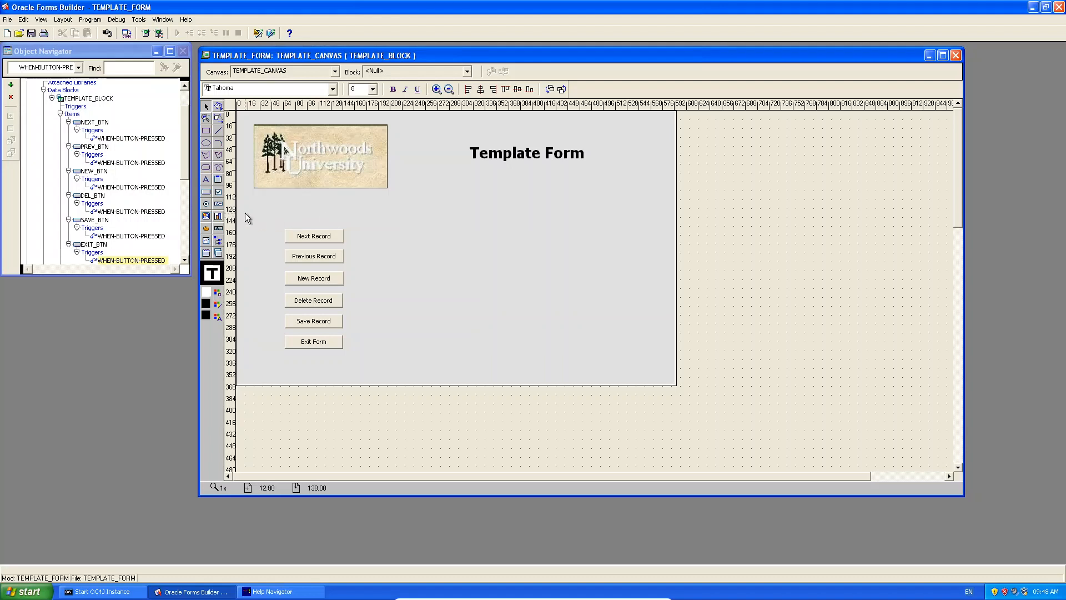
{"action": "left_click", "coordinate": [219, 180]}
{"action": "mouse_move", "coordinate": [361, 210]}
{"action": "left_mouse_down"}
{"action": "mouse_move", "coordinate": [292, 294]}
{"action": "mouse_move", "coordinate": [266, 368]}
{"action": "left_mouse_up"}
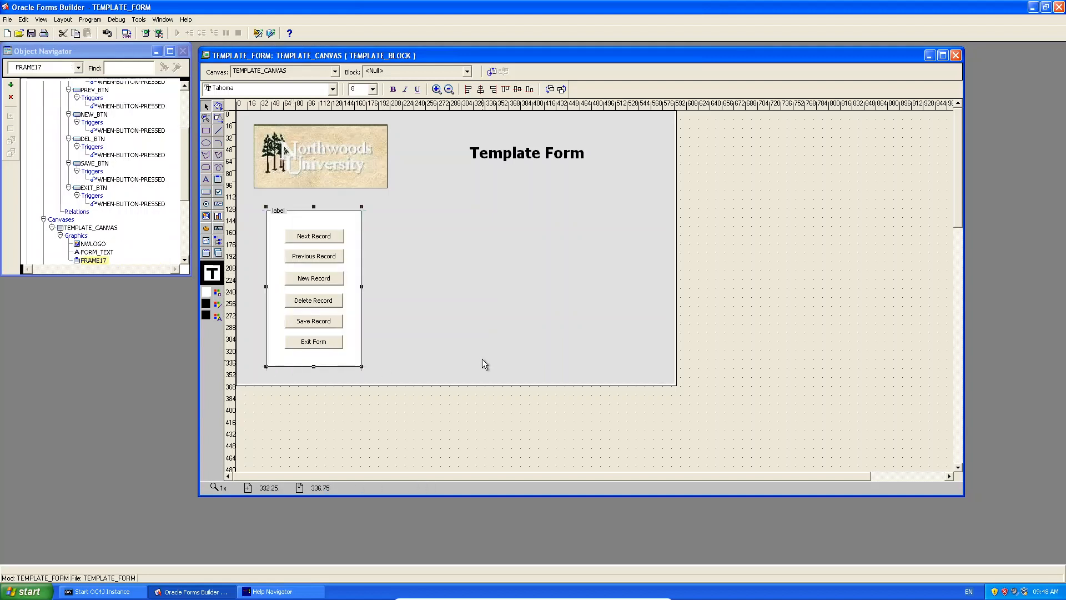
{"action": "left_click", "coordinate": [279, 210]}
{"action": "left_click", "coordinate": [331, 223]}
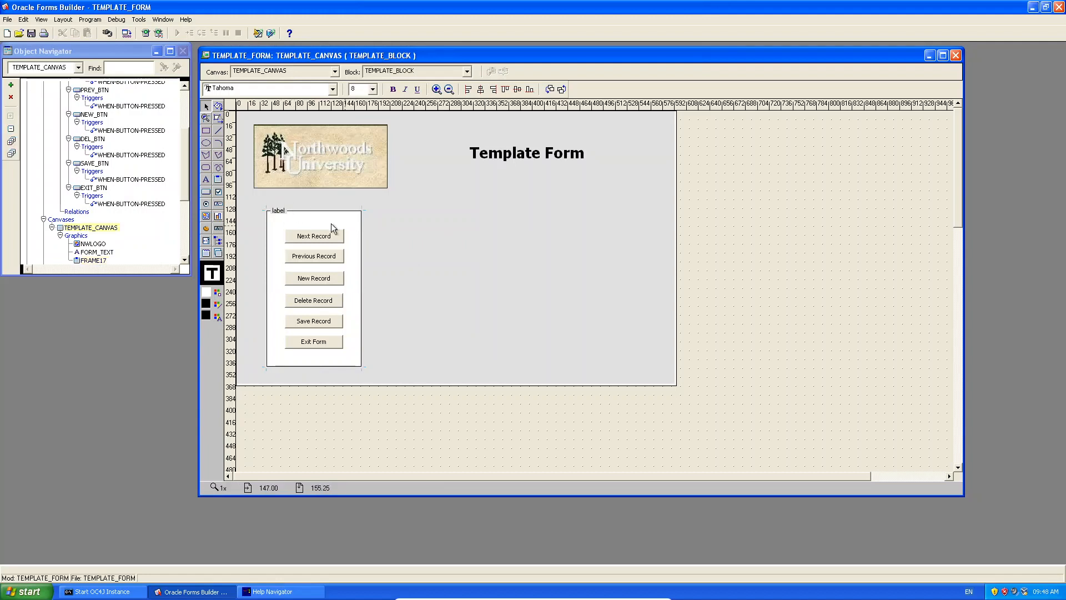
{"action": "left_click", "coordinate": [276, 212]}
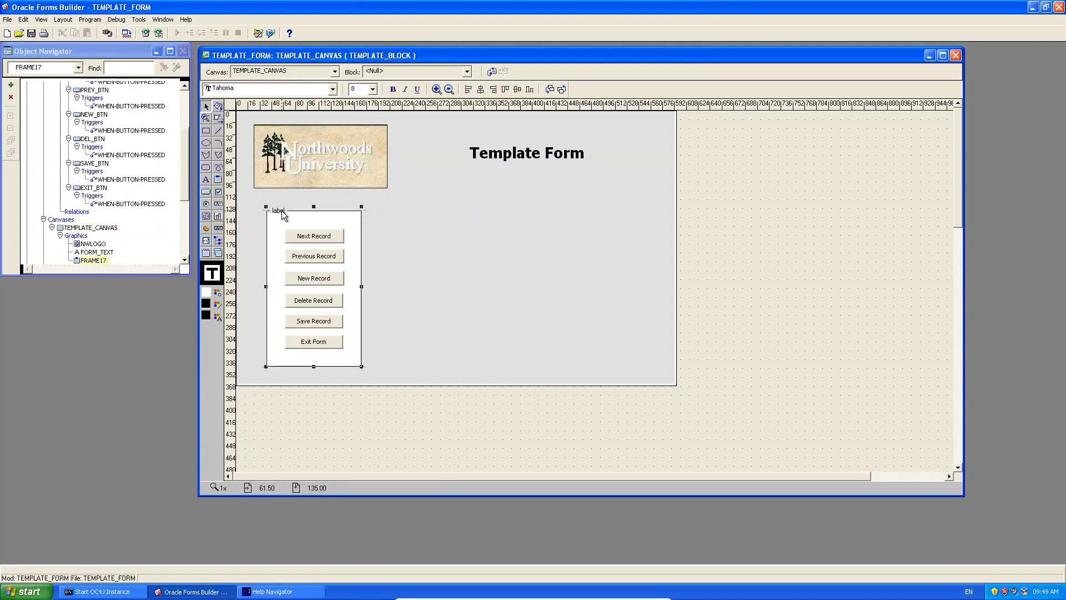
Set the frame's title to 'Record Controls' with Center title alignment.
{"action": "double_click", "coordinate": [282, 216]}
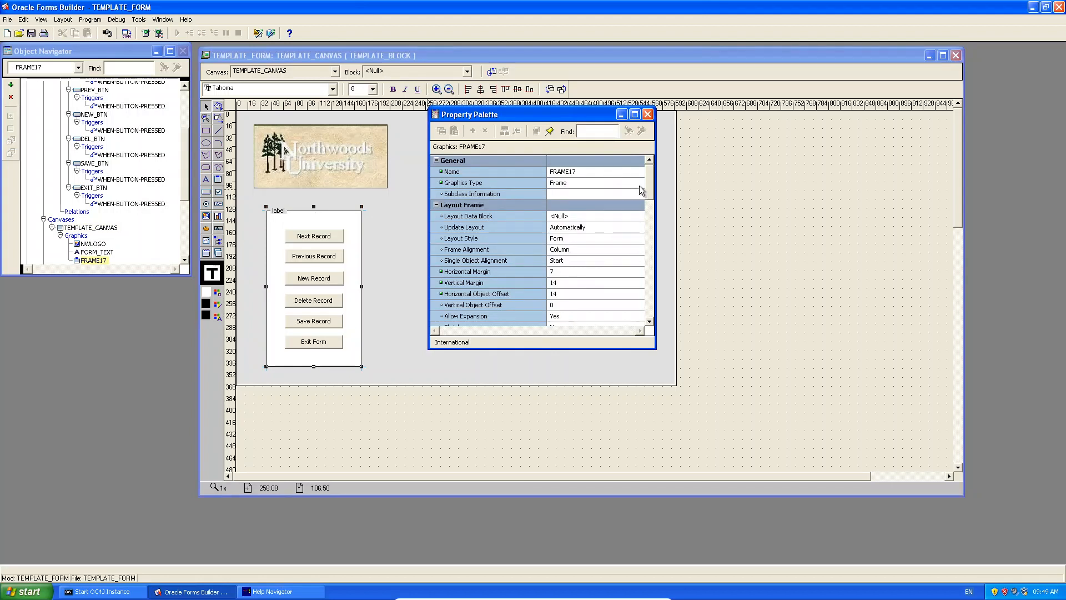
{"action": "left_click_drag", "start_coordinate": [651, 184], "coordinate": [657, 282]}
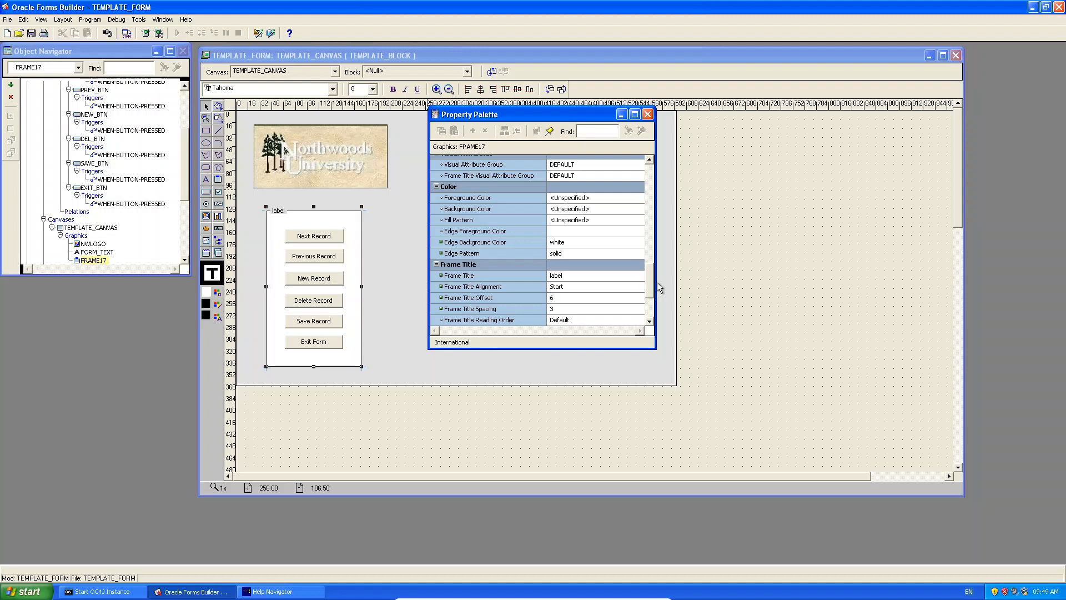
{"action": "left_click", "coordinate": [570, 277]}
{"action": "type", "text": "R"}
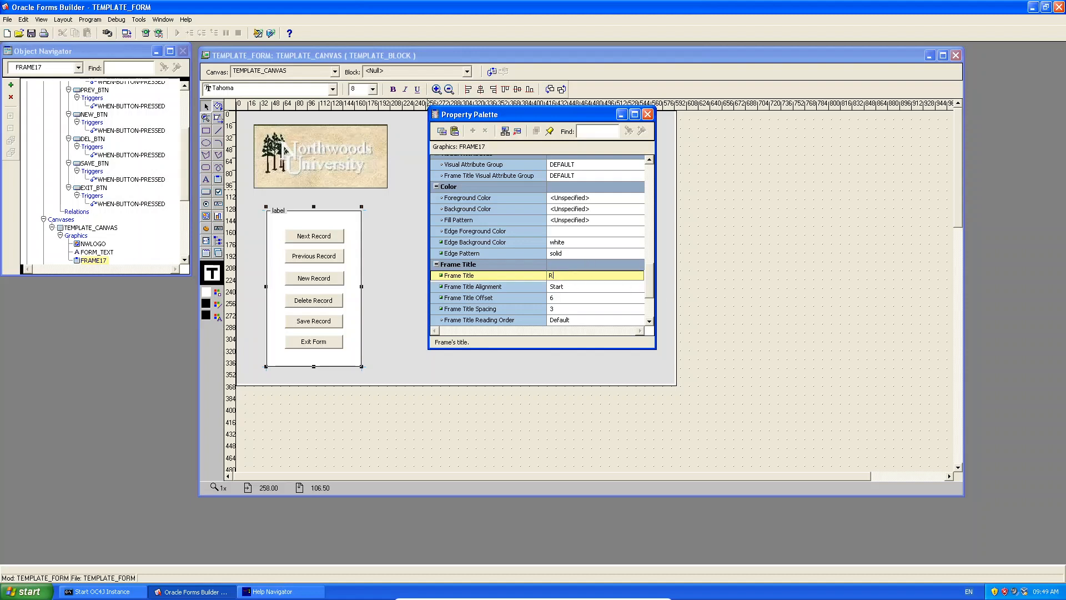
{"action": "type", "text": "ecord Controls"}
{"action": "left_click", "coordinate": [565, 288]}
{"action": "left_click", "coordinate": [568, 288]}
{"action": "left_click", "coordinate": [567, 288]}
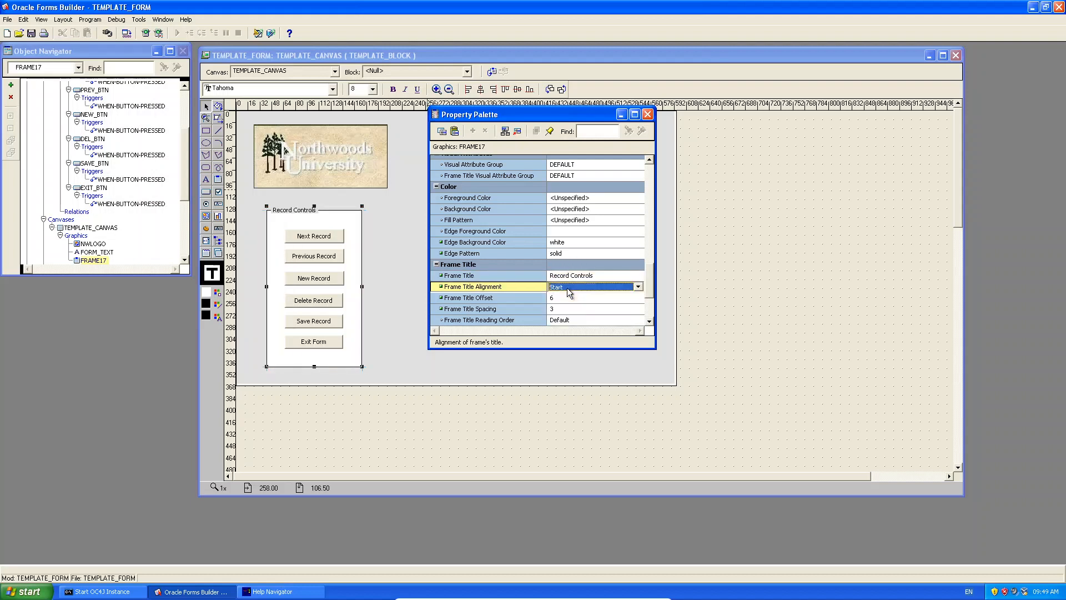
{"action": "left_click", "coordinate": [617, 293]}
{"action": "left_click", "coordinate": [596, 308]}
Rename FRAME17 to CONTROLS_FRAME in the Object Navigator.
{"action": "left_click", "coordinate": [379, 211]}
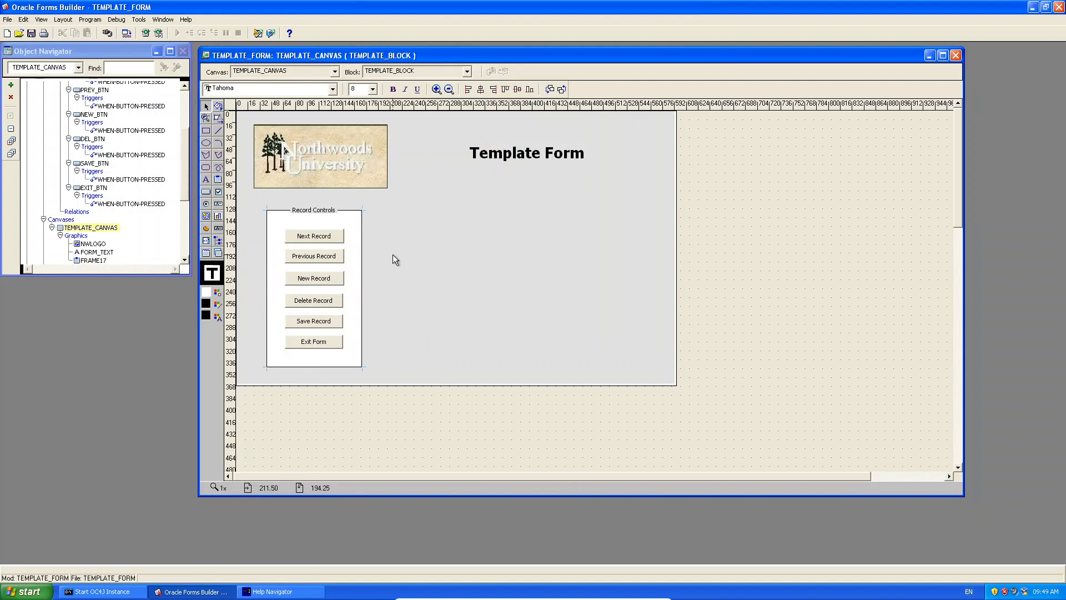
{"action": "left_click", "coordinate": [97, 261]}
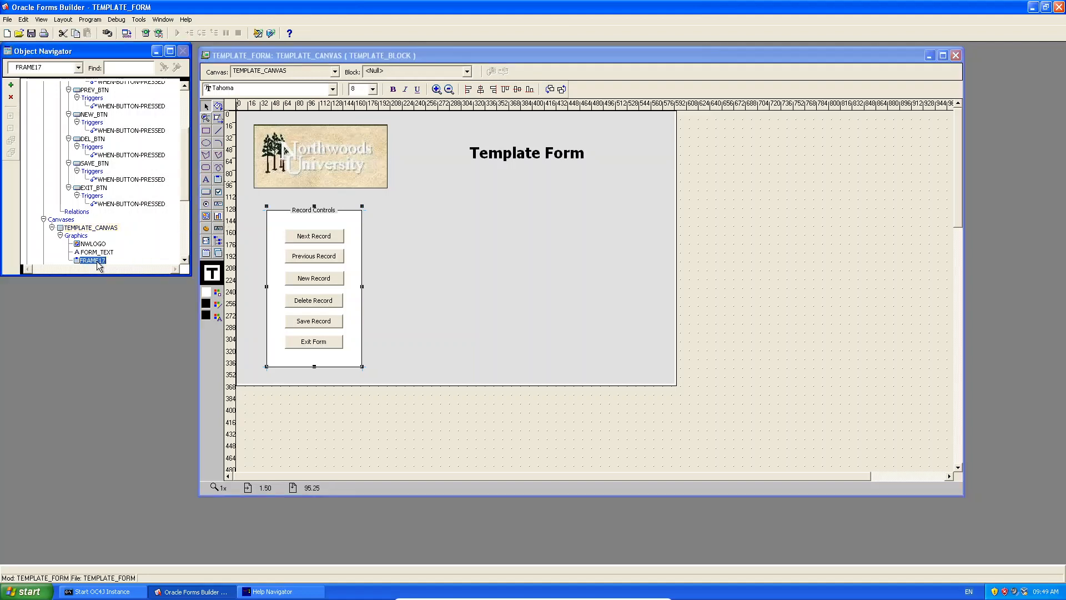
{"action": "left_click", "coordinate": [98, 260]}
{"action": "type", "text": "CONTROLS_FRAME"}
{"action": "key", "text": "Return"}
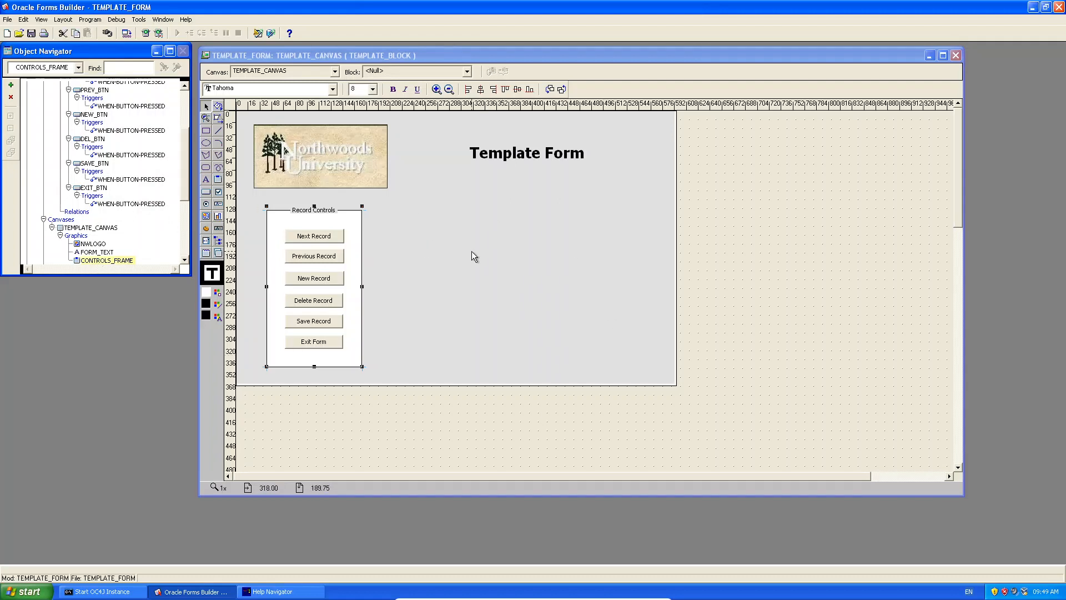
{"action": "left_click", "coordinate": [417, 194]}
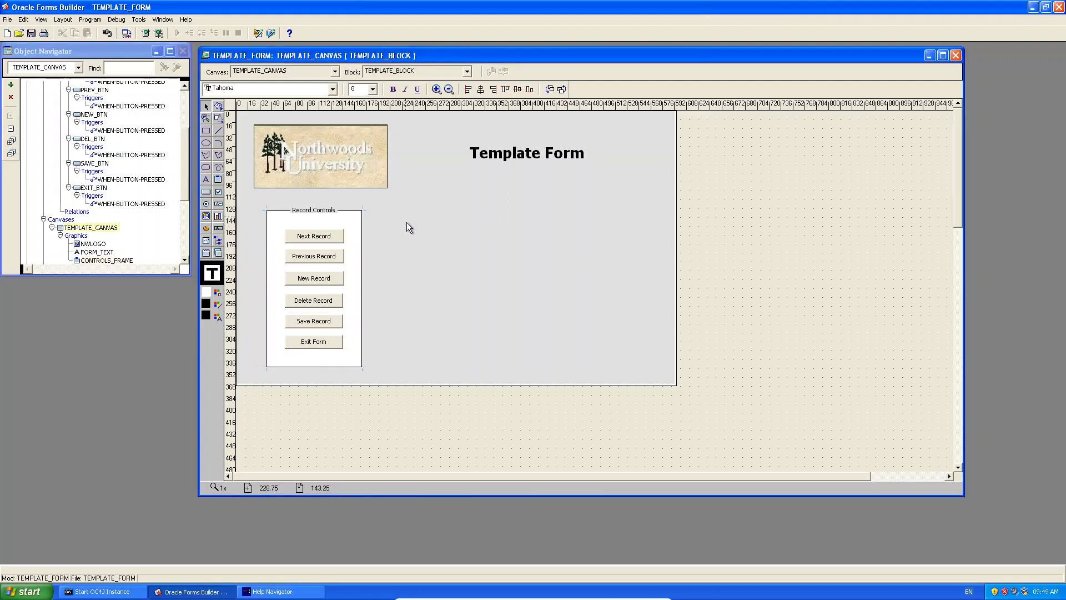
Set the canvas Background Color to teal from the Fill Color Palette.
{"action": "right_click", "coordinate": [455, 237]}
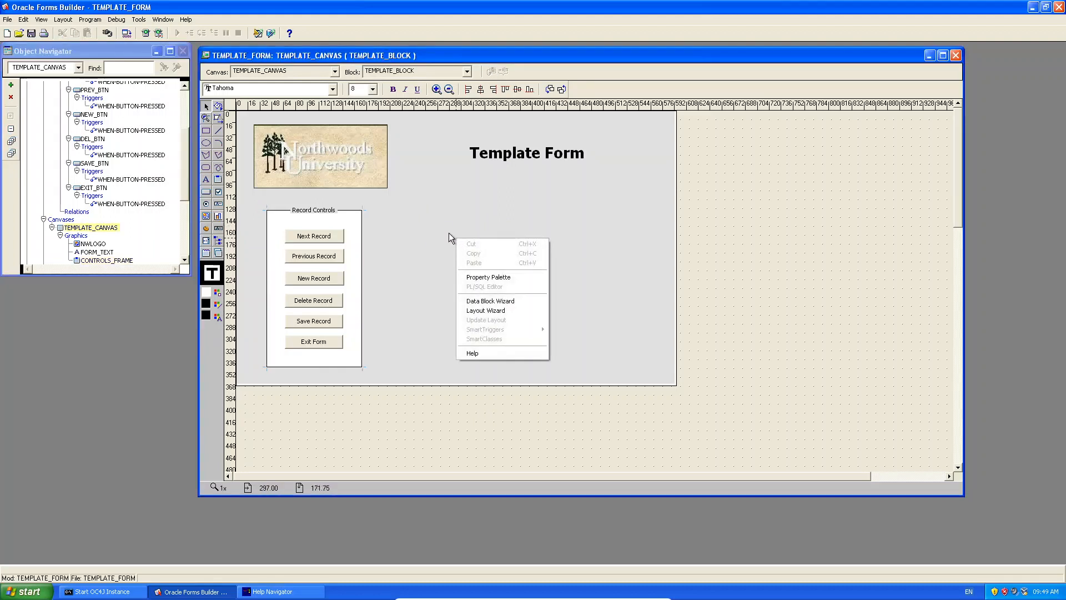
{"action": "left_click", "coordinate": [500, 277]}
{"action": "left_click_drag", "start_coordinate": [651, 206], "coordinate": [659, 251]}
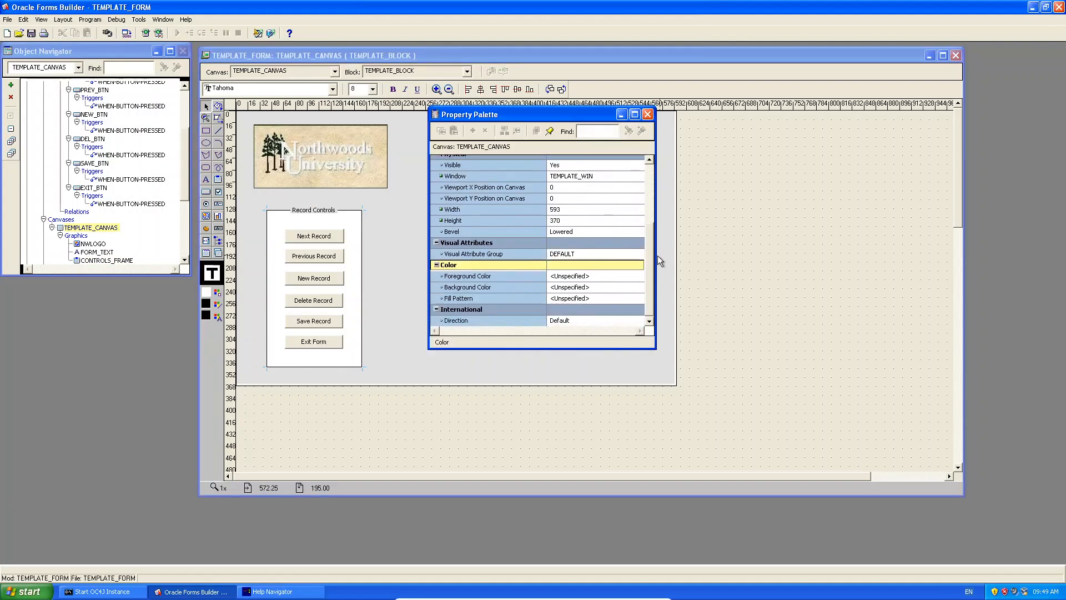
{"action": "left_click", "coordinate": [591, 287]}
{"action": "left_click", "coordinate": [635, 287]}
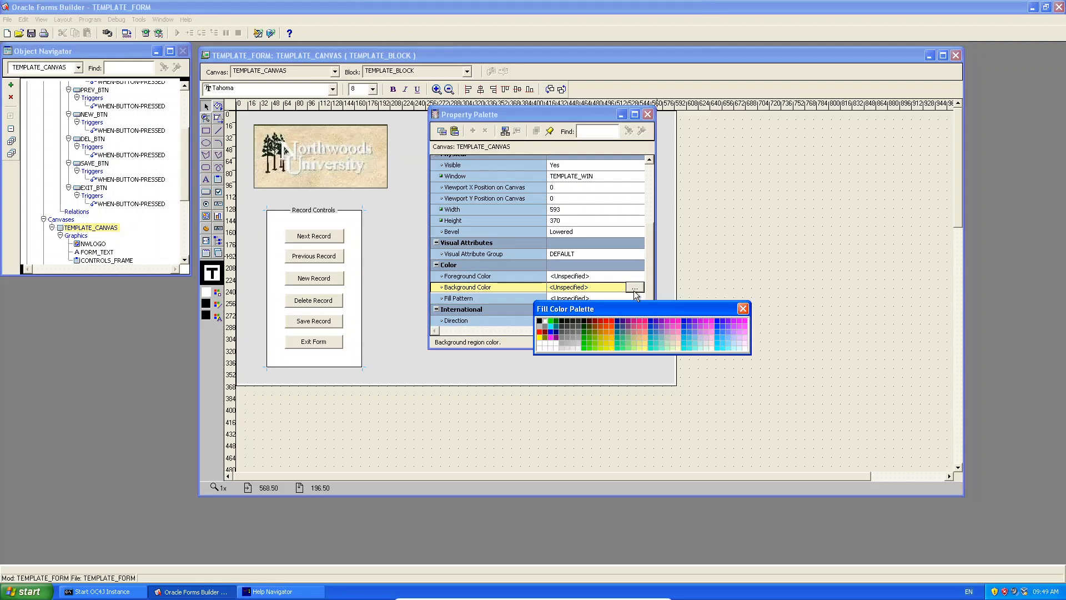
{"action": "left_click", "coordinate": [618, 337]}
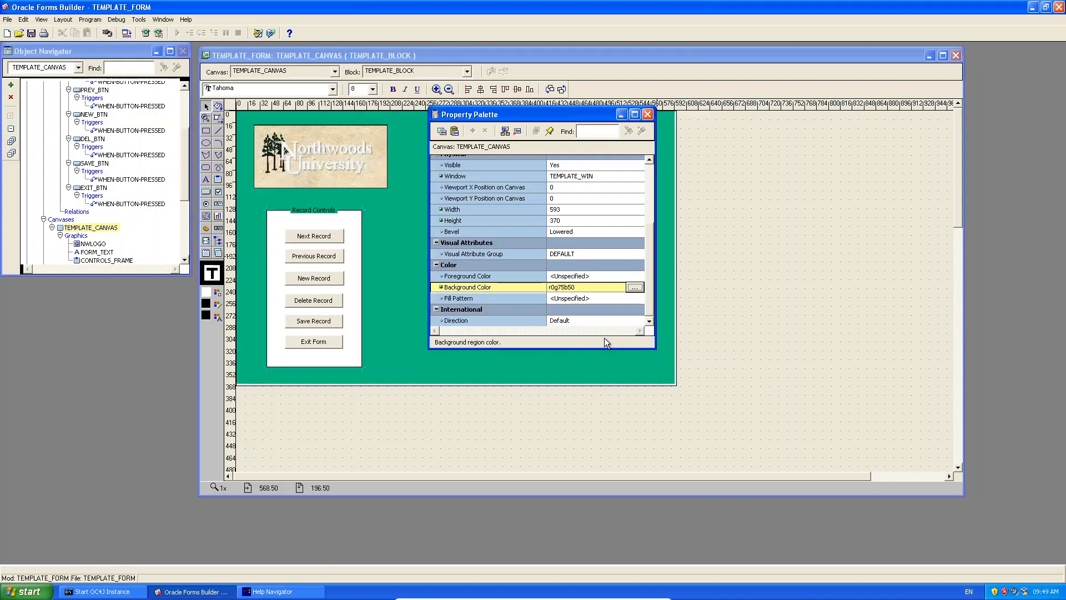
{"action": "left_click", "coordinate": [647, 114]}
Check the Template Form title and Record Controls frame on the teal canvas.
{"action": "left_click", "coordinate": [505, 153]}
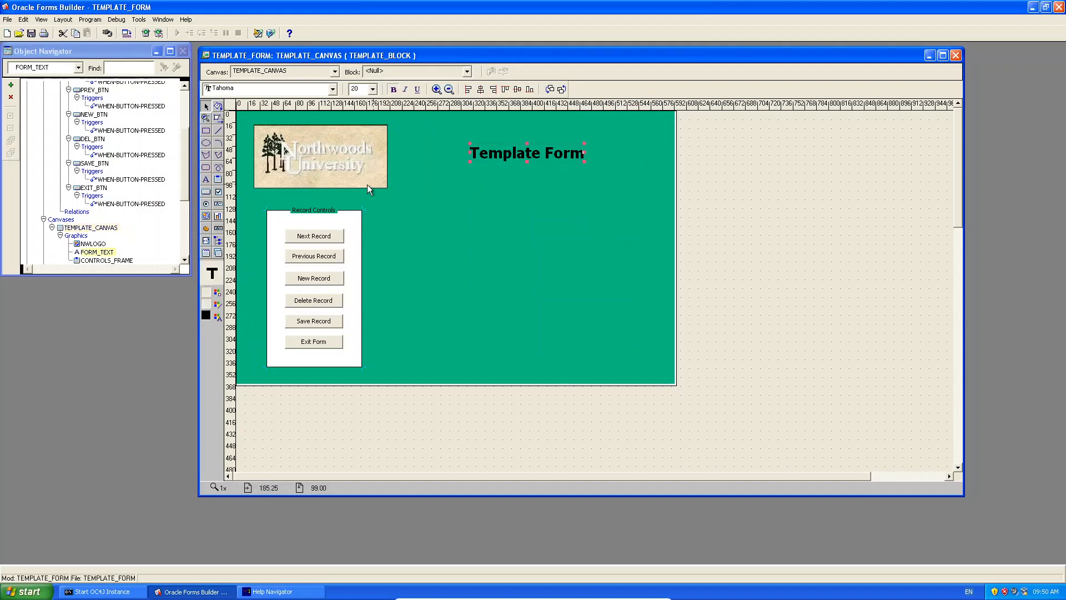
{"action": "left_click", "coordinate": [468, 257]}
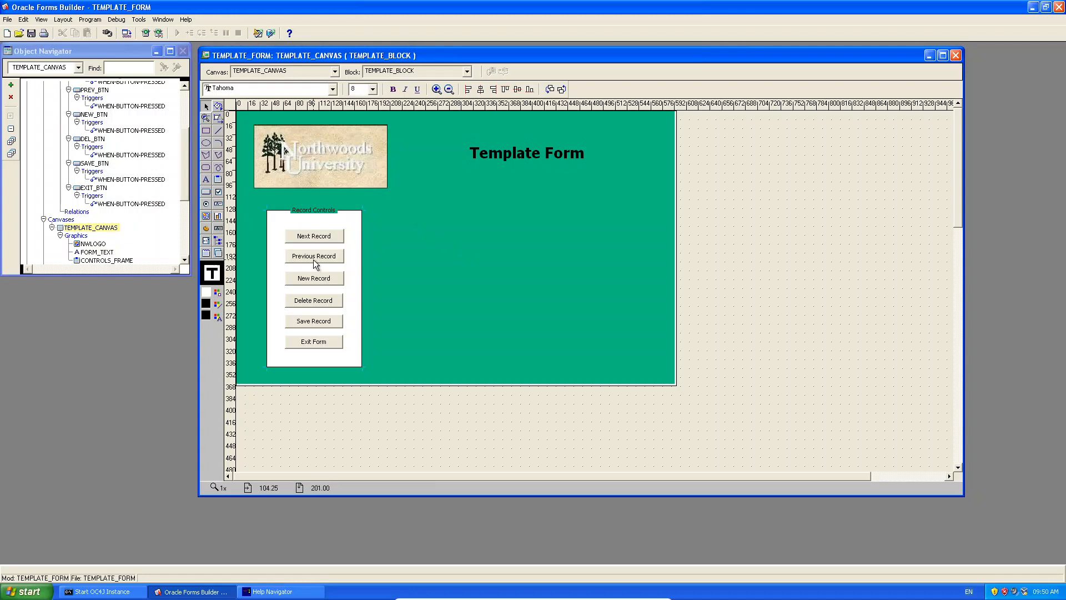
{"action": "left_click", "coordinate": [312, 204]}
{"action": "left_click", "coordinate": [439, 232]}
{"action": "left_click_drag", "start_coordinate": [184, 156], "coordinate": [175, 95]}
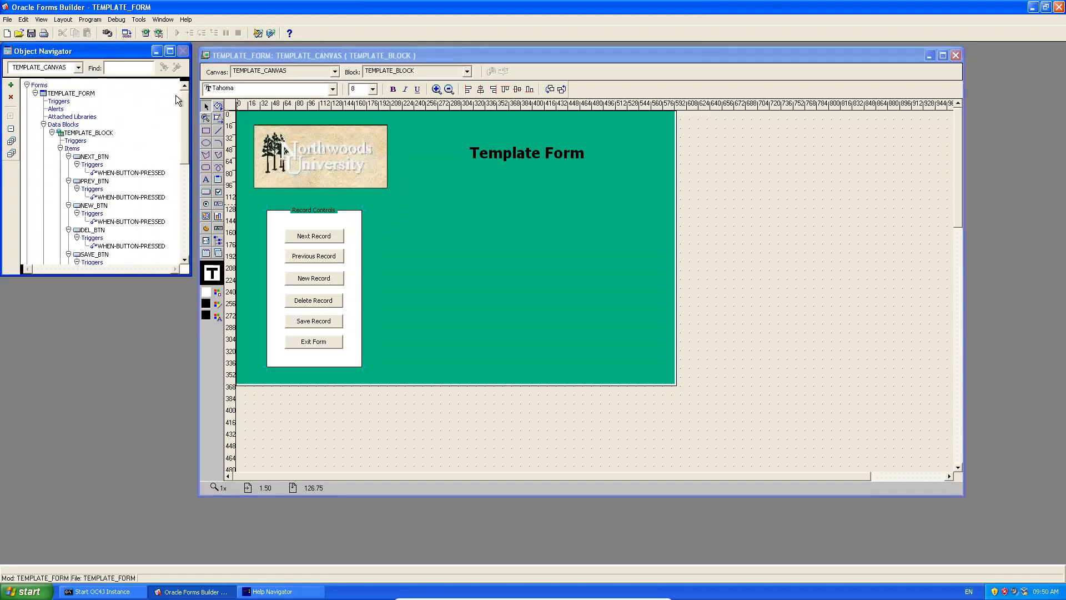
Start saving the form, go to the Z: drive and create a personal folder there.
{"action": "left_click", "coordinate": [31, 33]}
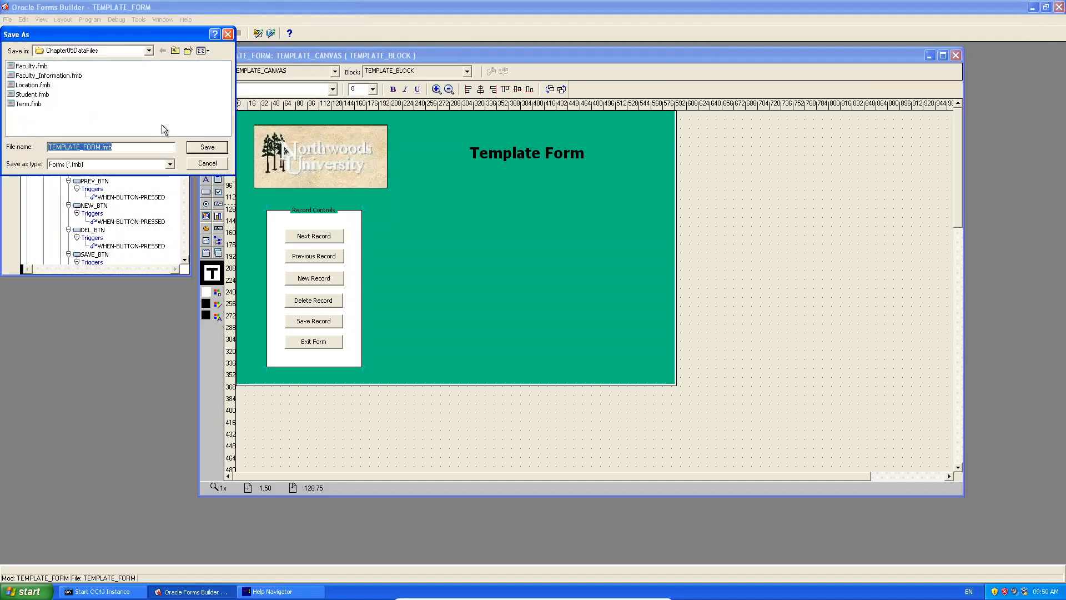
{"action": "left_click", "coordinate": [175, 50]}
{"action": "left_click", "coordinate": [175, 50]}
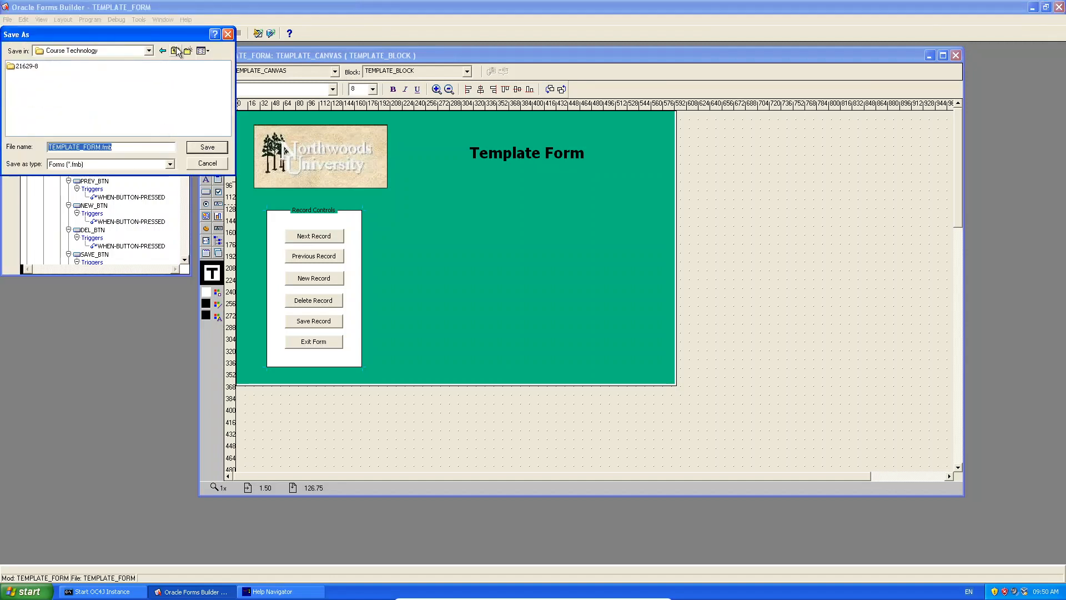
{"action": "left_click", "coordinate": [175, 50]}
{"action": "left_click", "coordinate": [175, 51]}
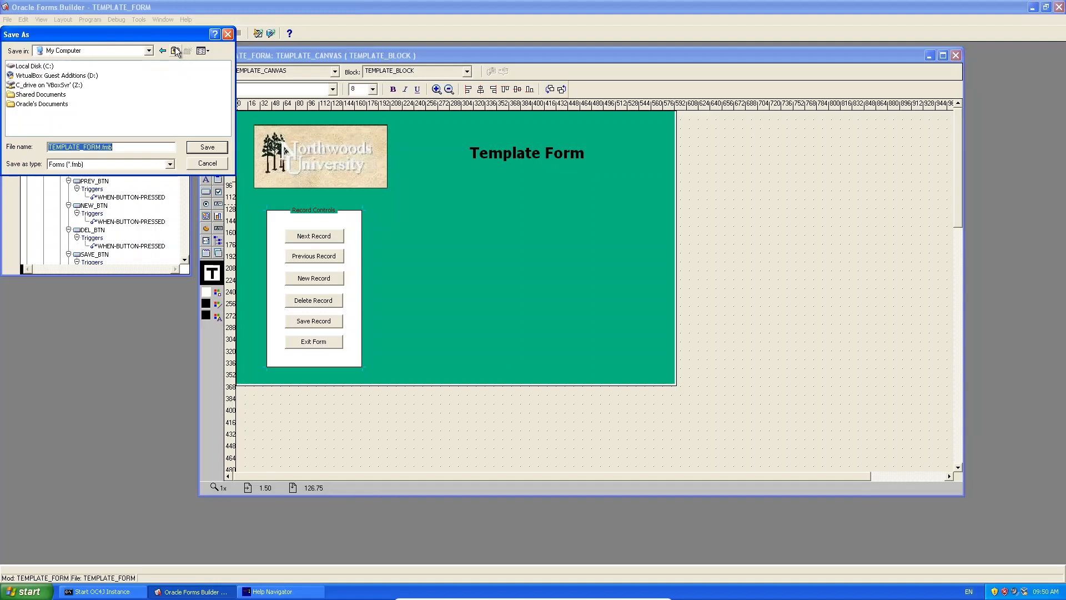
{"action": "double_click", "coordinate": [59, 86]}
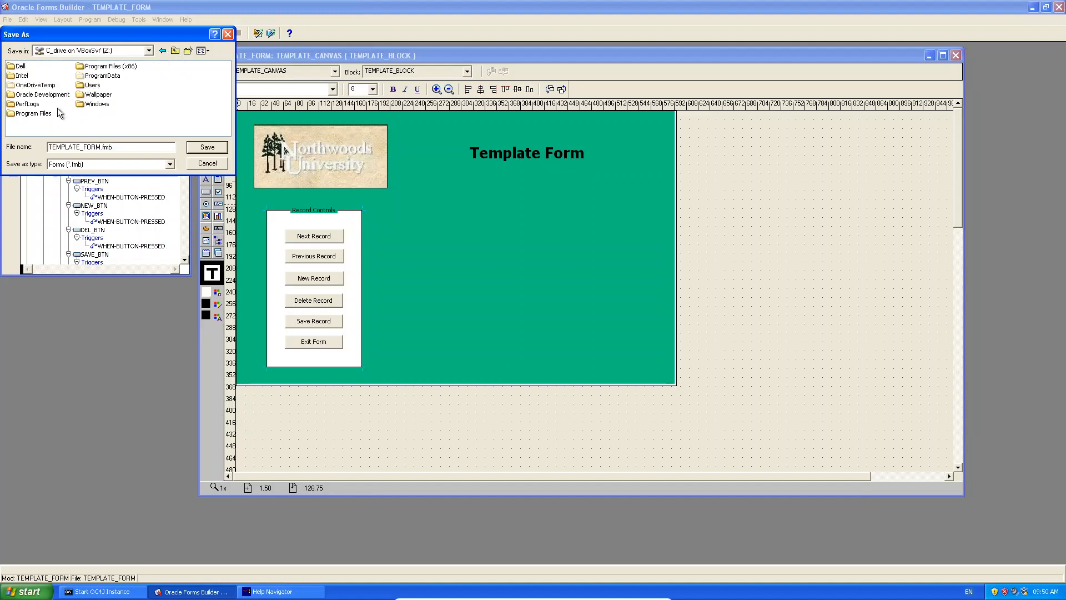
{"action": "right_click", "coordinate": [103, 117]}
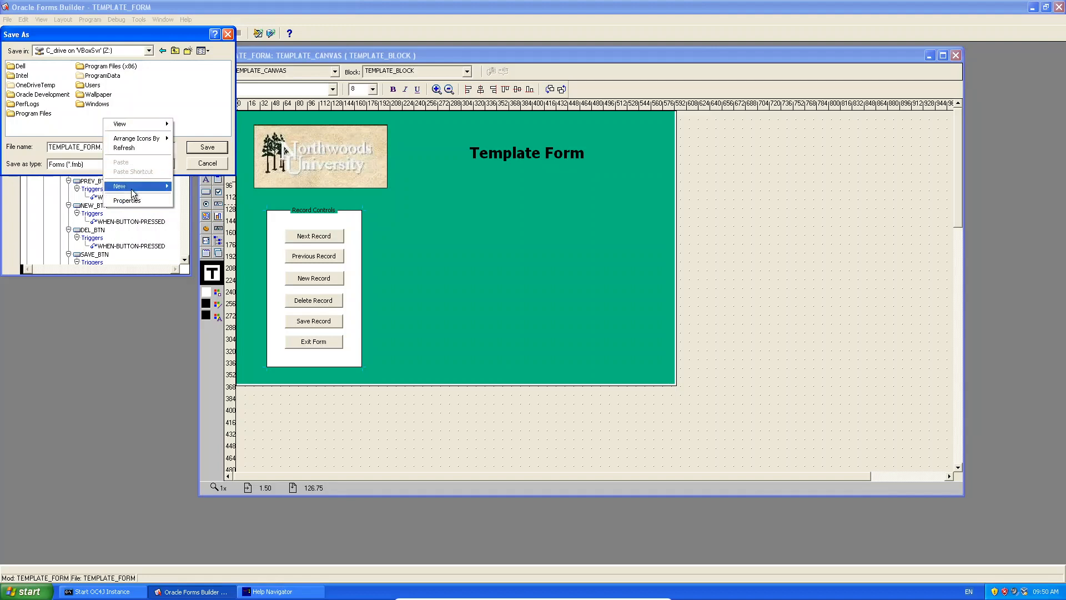
{"action": "mouse_move", "coordinate": [133, 193]}
{"action": "left_click", "coordinate": [227, 185]}
{"action": "type", "text": "Ricardo"}
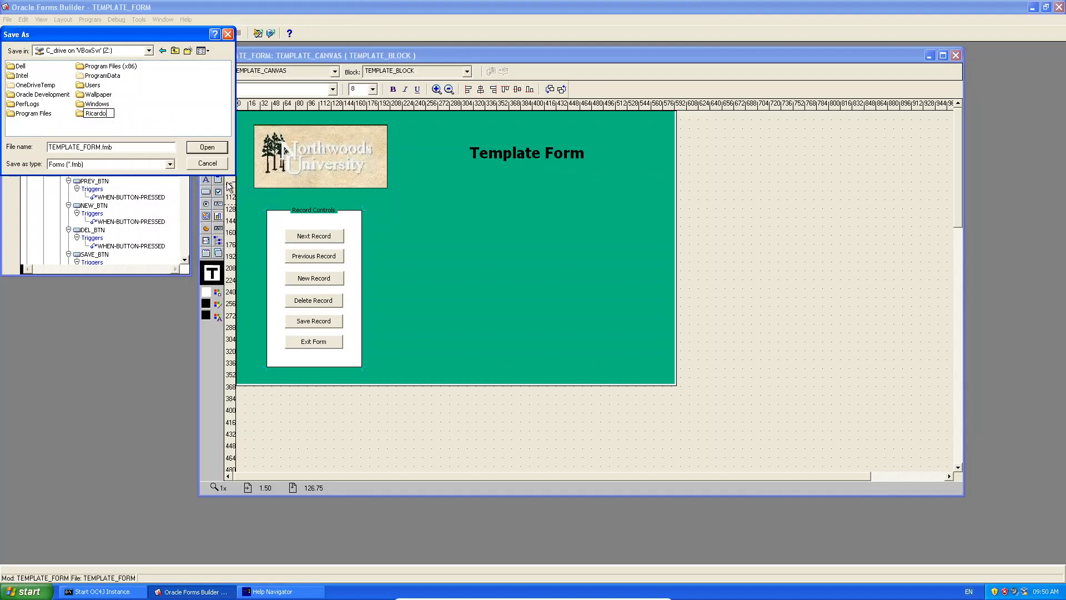
{"action": "key", "text": "Return"}
{"action": "key", "text": "Return"}
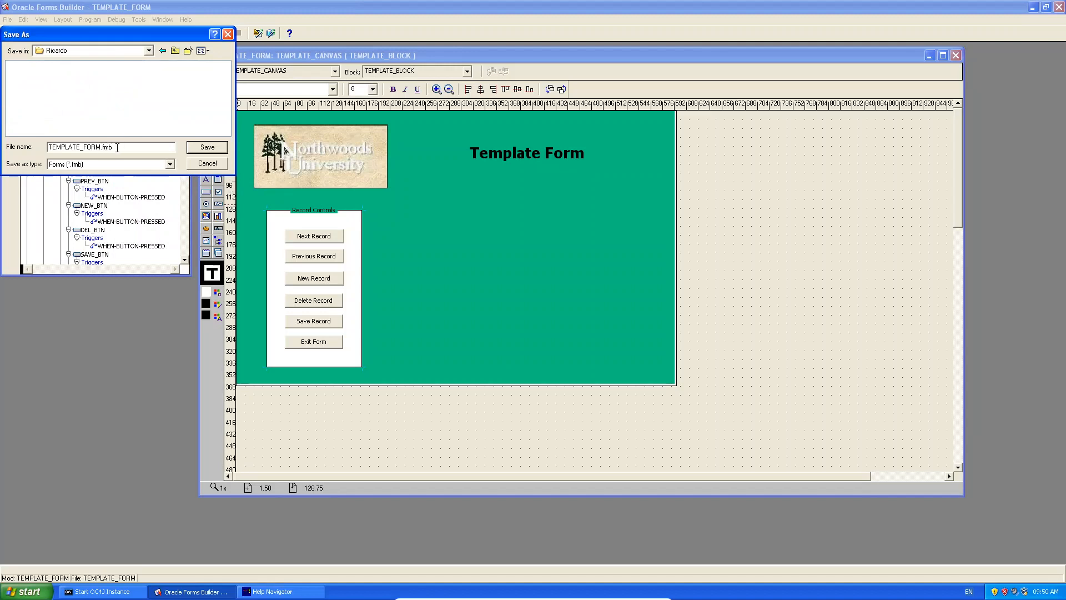
Create a 'Video - Template Forms' folder inside it and save TEMPLATE_FORM.fmb there.
{"action": "right_click", "coordinate": [68, 74]}
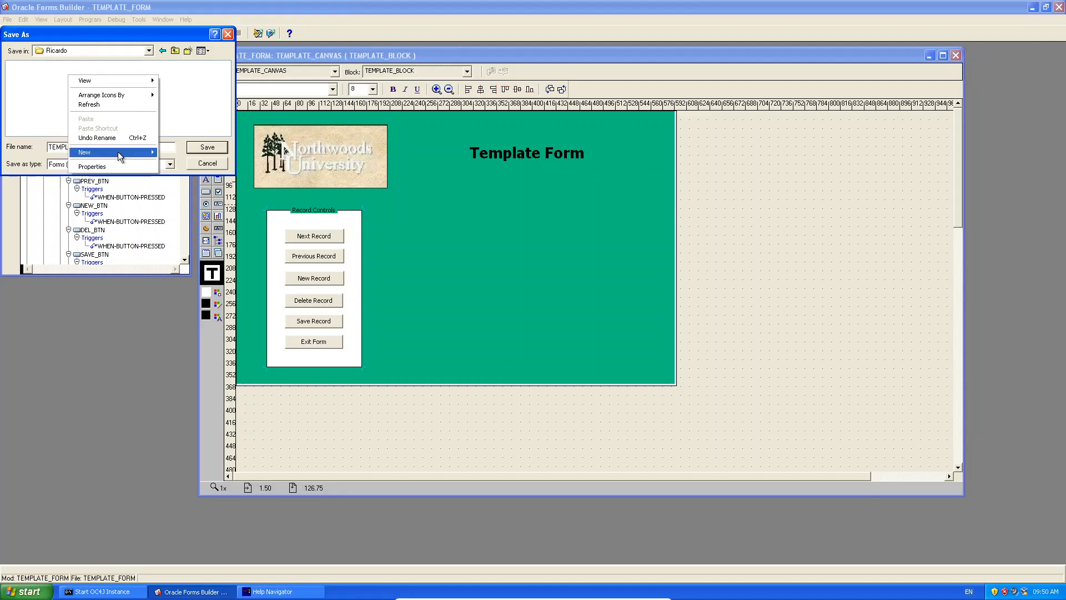
{"action": "mouse_move", "coordinate": [118, 152]}
{"action": "left_click", "coordinate": [174, 154]}
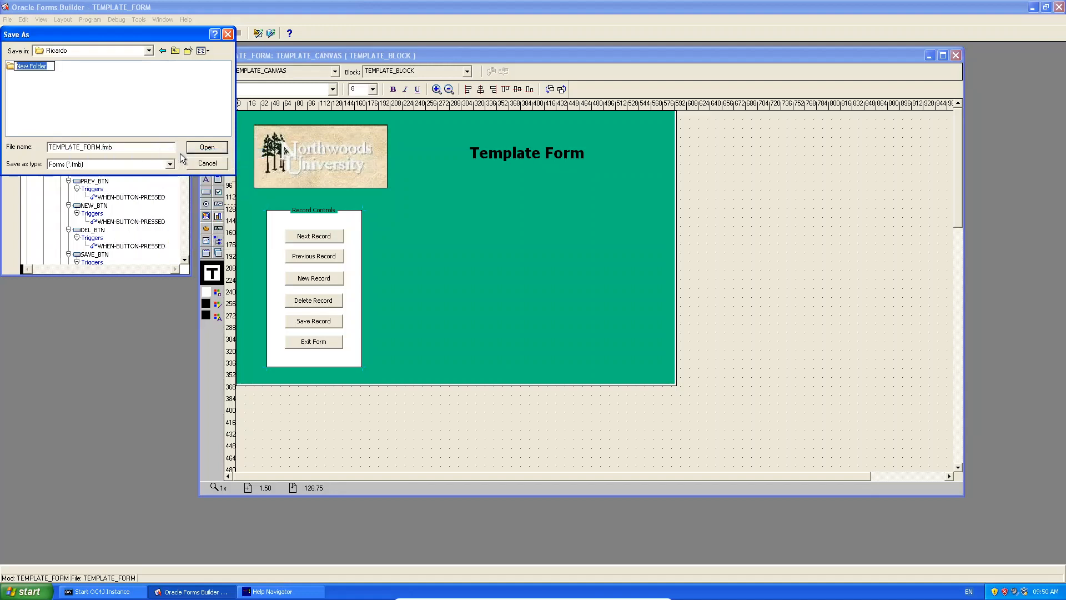
{"action": "type", "text": "Video - Template Forms"}
{"action": "key", "text": "Return"}
{"action": "double_click", "coordinate": [42, 65]}
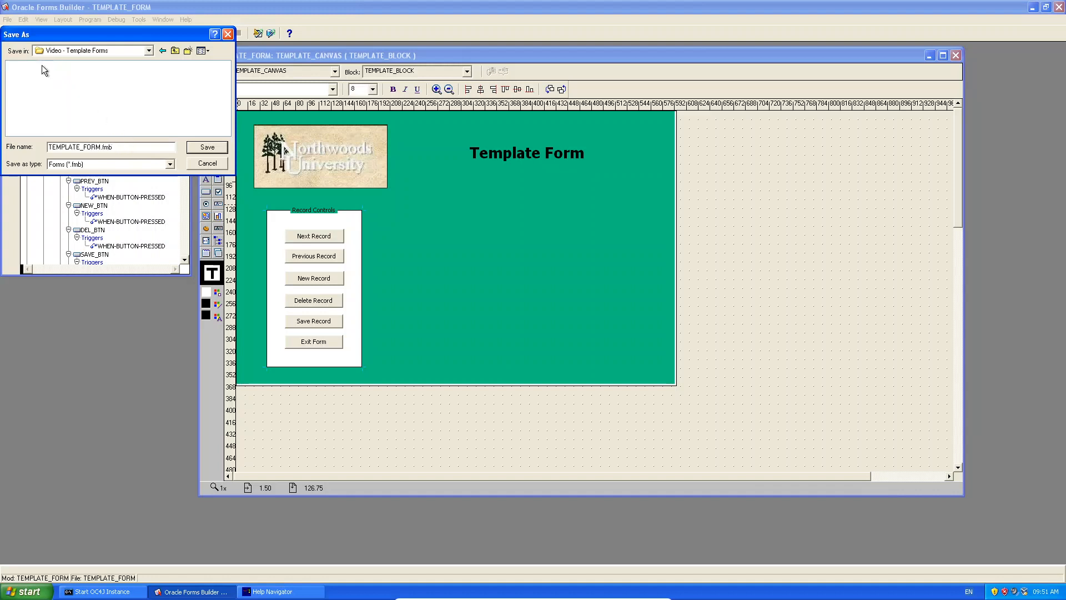
{"action": "left_click", "coordinate": [206, 147]}
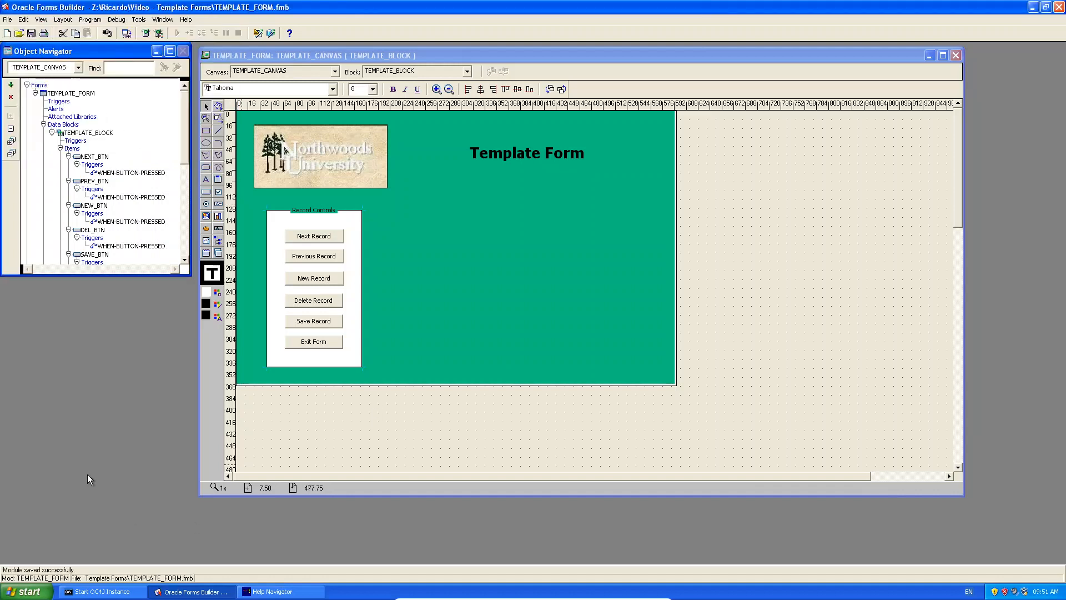
{"action": "left_click", "coordinate": [25, 591]}
Browse in Windows Explorer to Z:, the personal folder, then Video - Template Forms.
{"action": "left_click", "coordinate": [139, 439]}
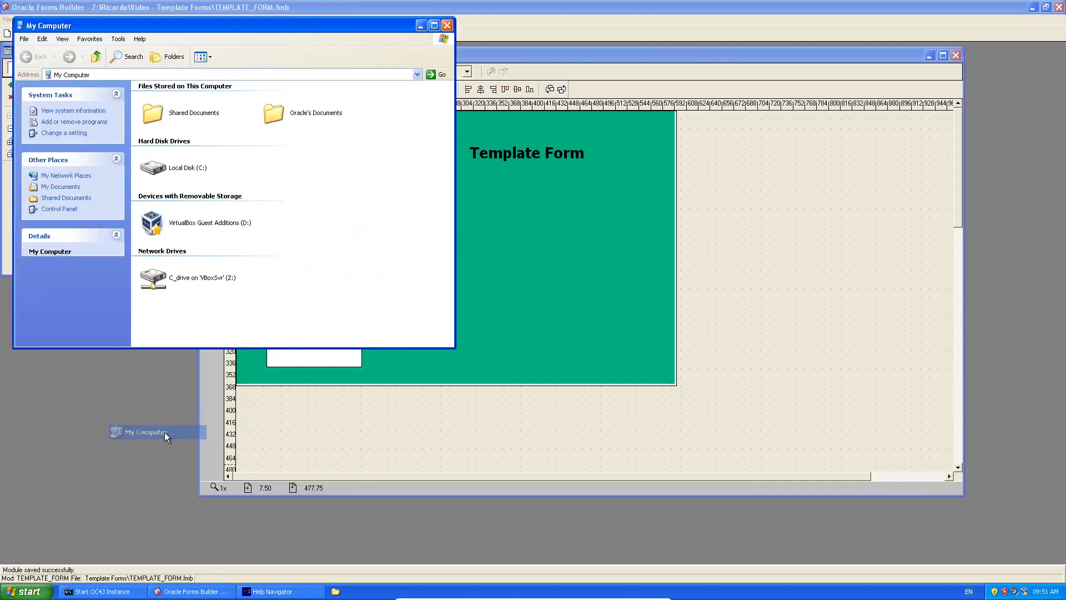
{"action": "left_click", "coordinate": [188, 280]}
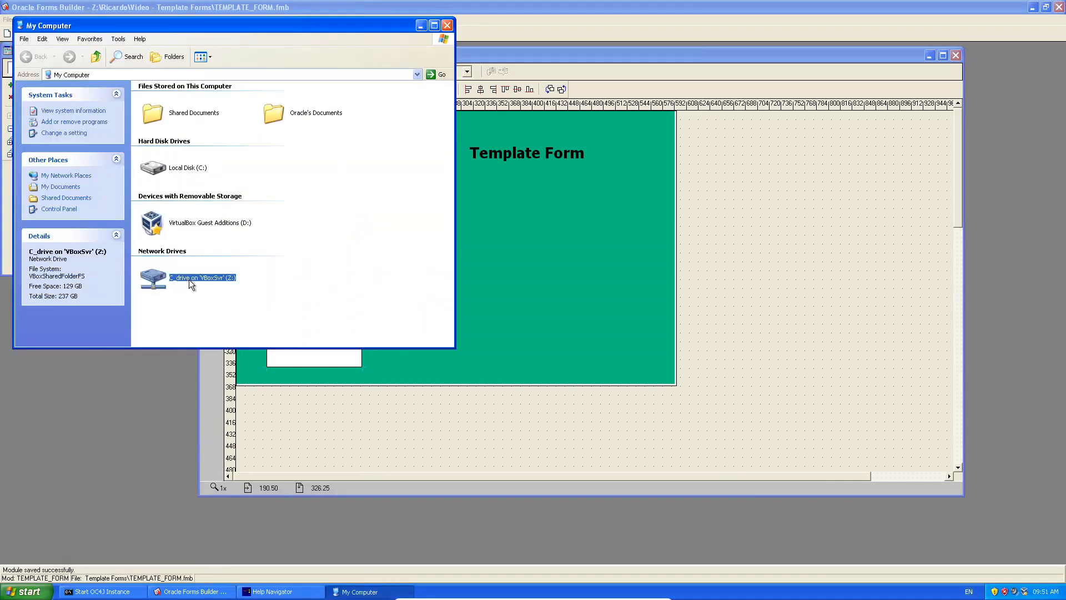
{"action": "double_click", "coordinate": [189, 279]}
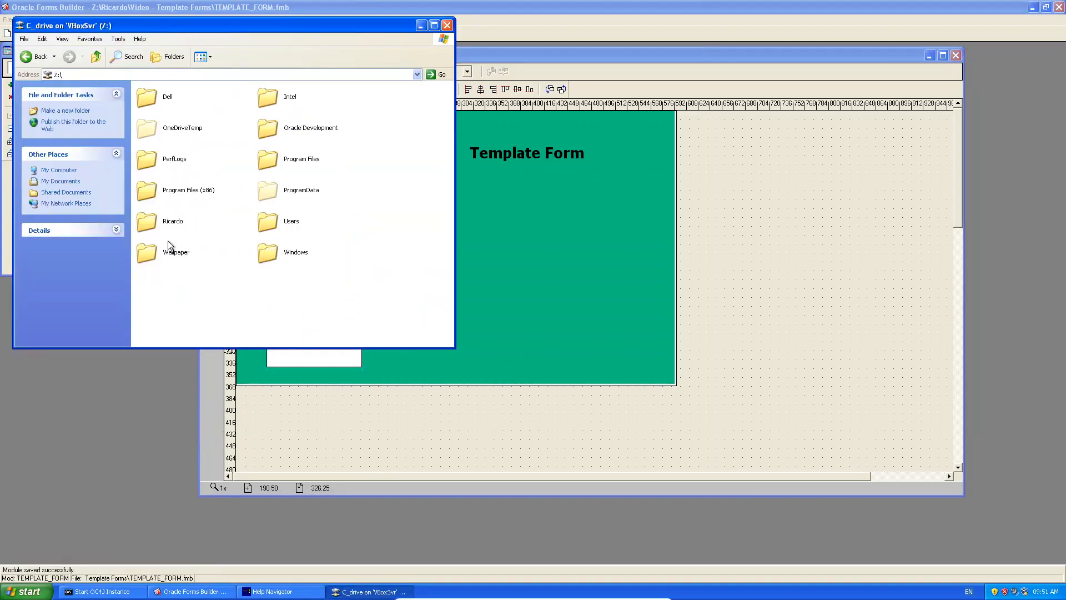
{"action": "double_click", "coordinate": [148, 222]}
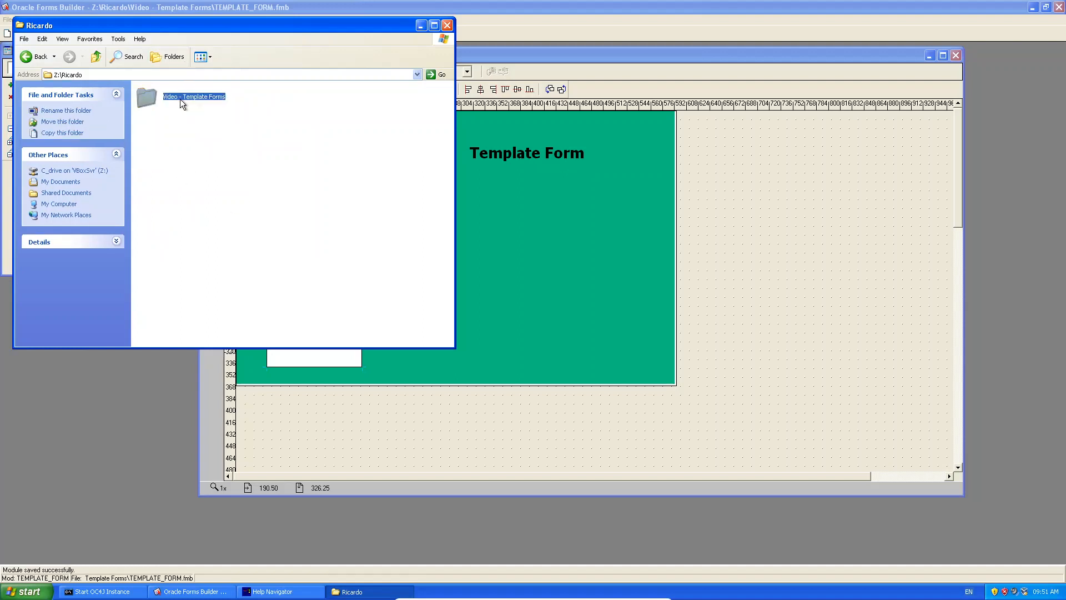
{"action": "double_click", "coordinate": [183, 97]}
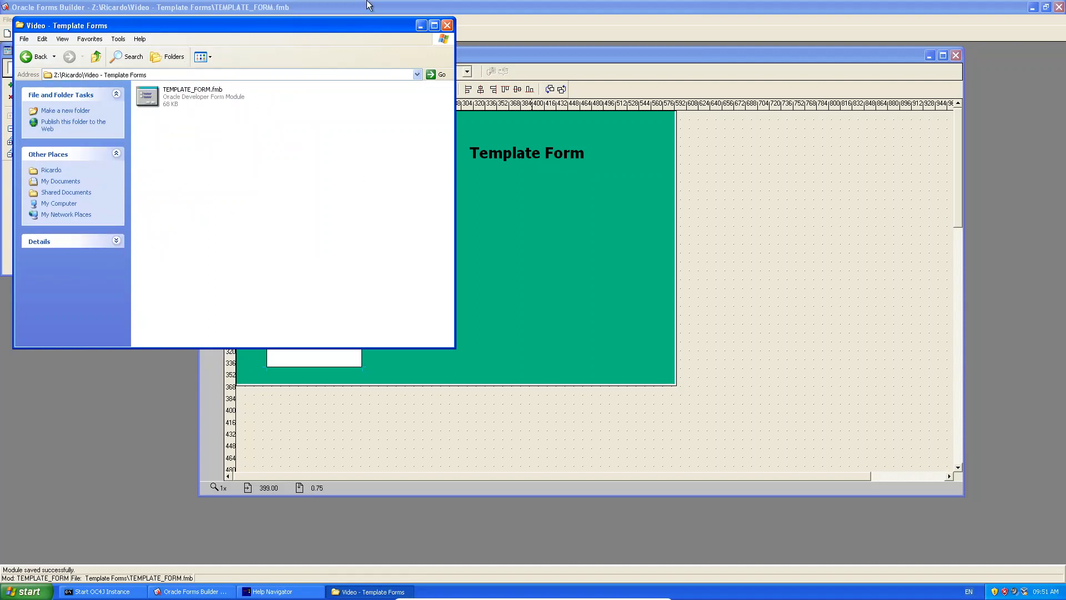
Compile the form, refresh the folder to show TEMPLATE_FORM.fmx, and run it in the browser.
{"action": "left_click", "coordinate": [508, 42]}
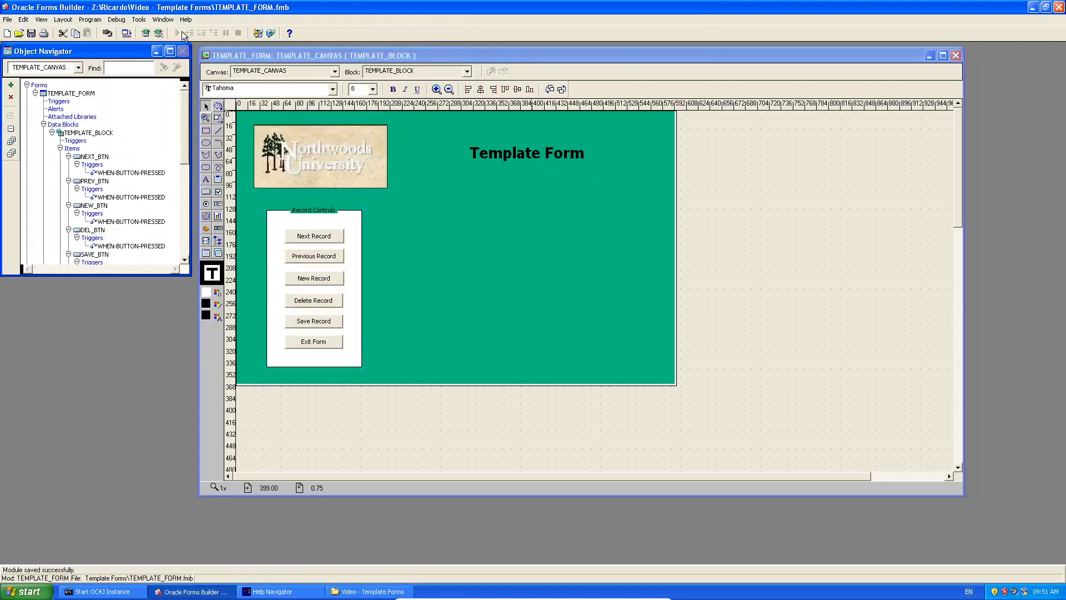
{"action": "left_click", "coordinate": [125, 34]}
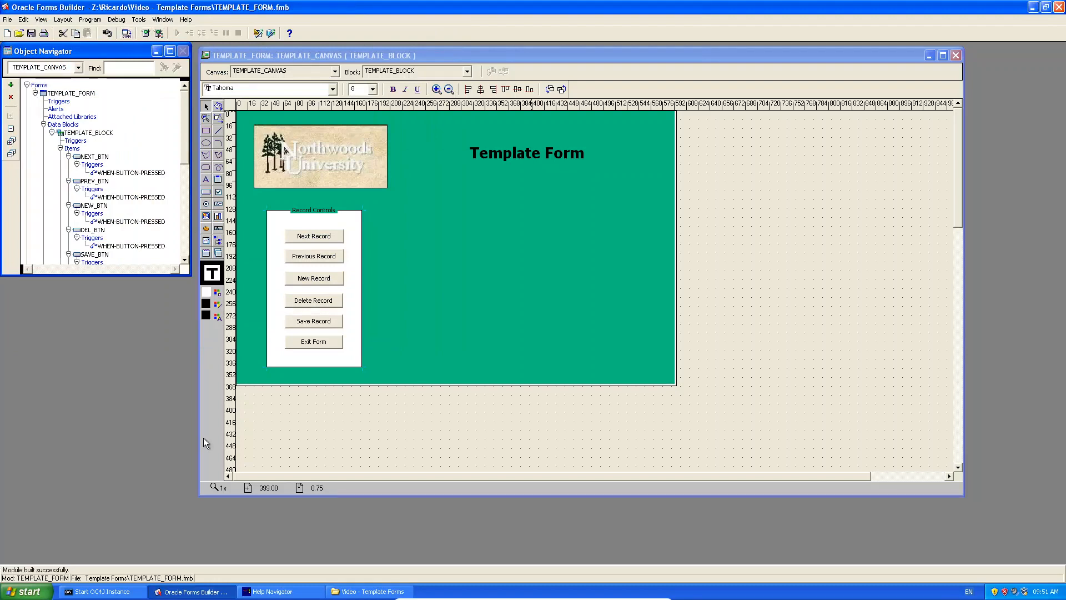
{"action": "left_click", "coordinate": [373, 591]}
{"action": "right_click", "coordinate": [270, 179]}
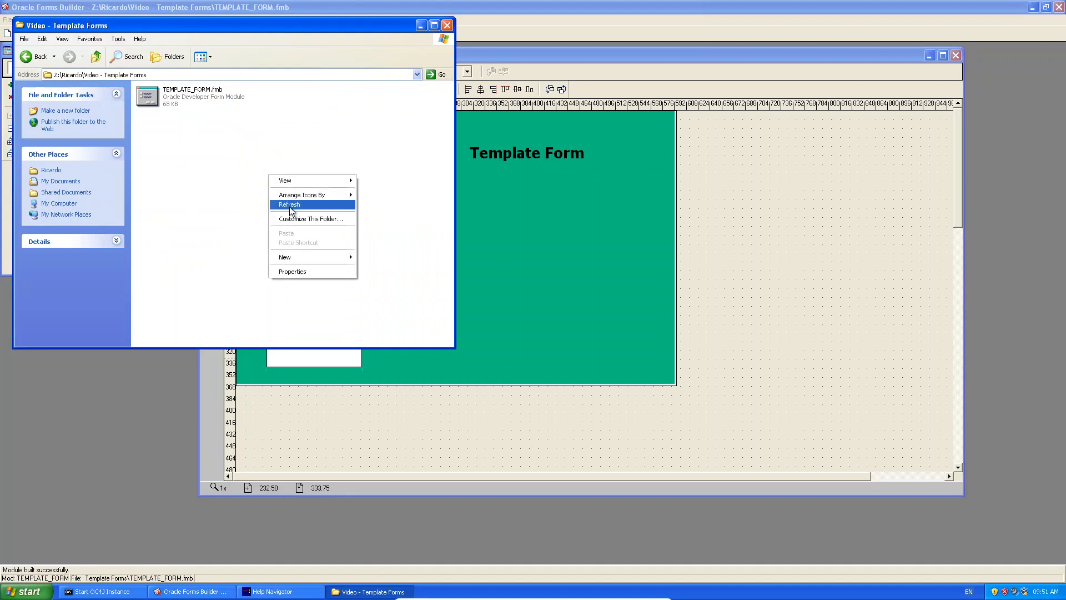
{"action": "left_click", "coordinate": [282, 205]}
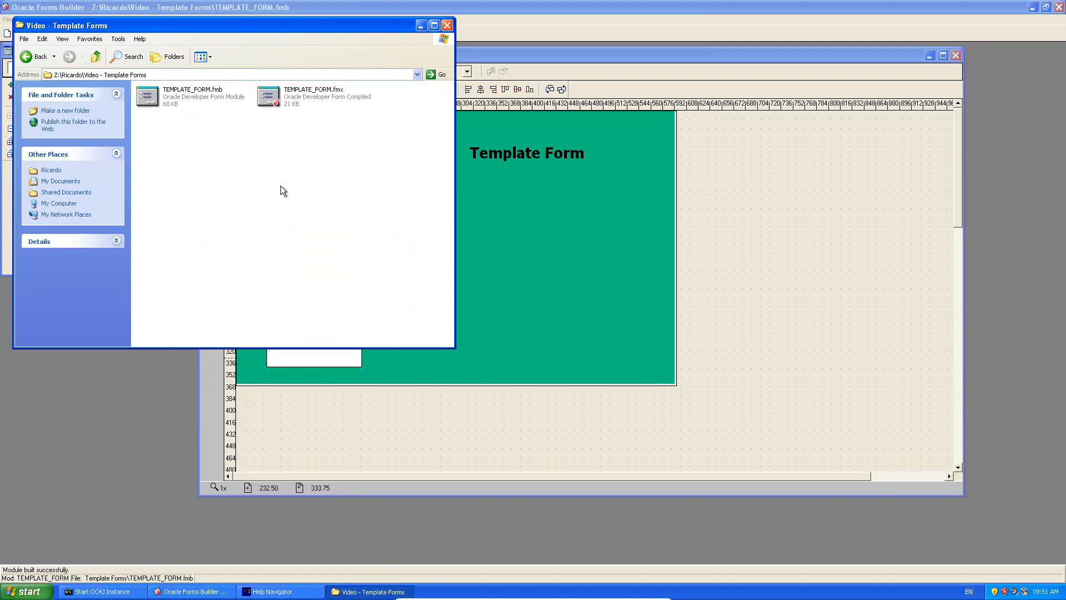
{"action": "left_click", "coordinate": [579, 27]}
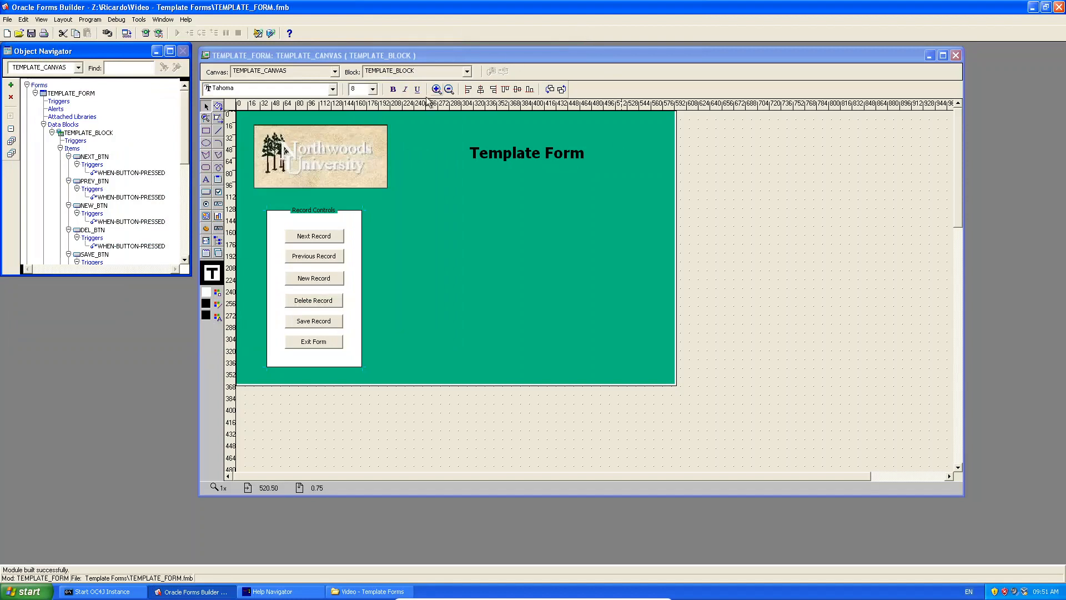
{"action": "left_click", "coordinate": [149, 34]}
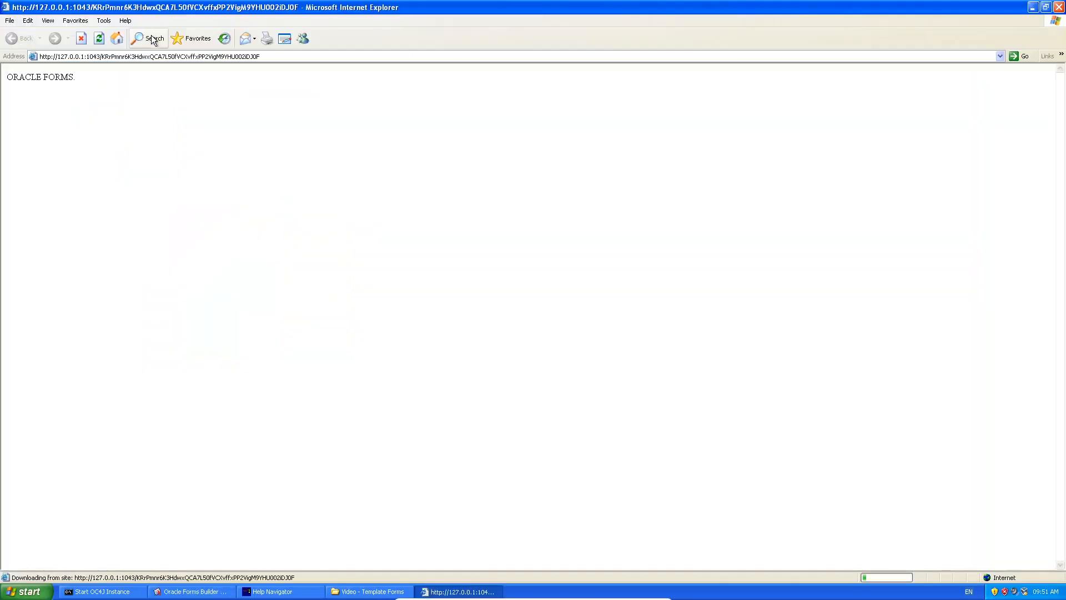
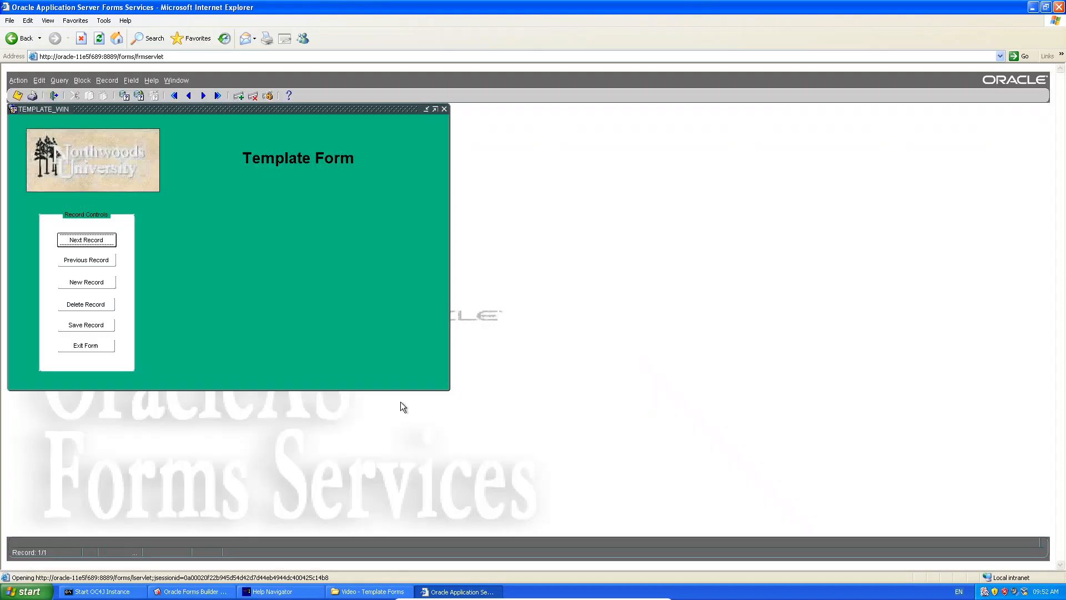
Test Previous Record twice, New Record and Delete Record, then exit the running Template Form.
{"action": "left_click", "coordinate": [93, 244]}
{"action": "left_click", "coordinate": [92, 263]}
{"action": "left_click", "coordinate": [88, 283]}
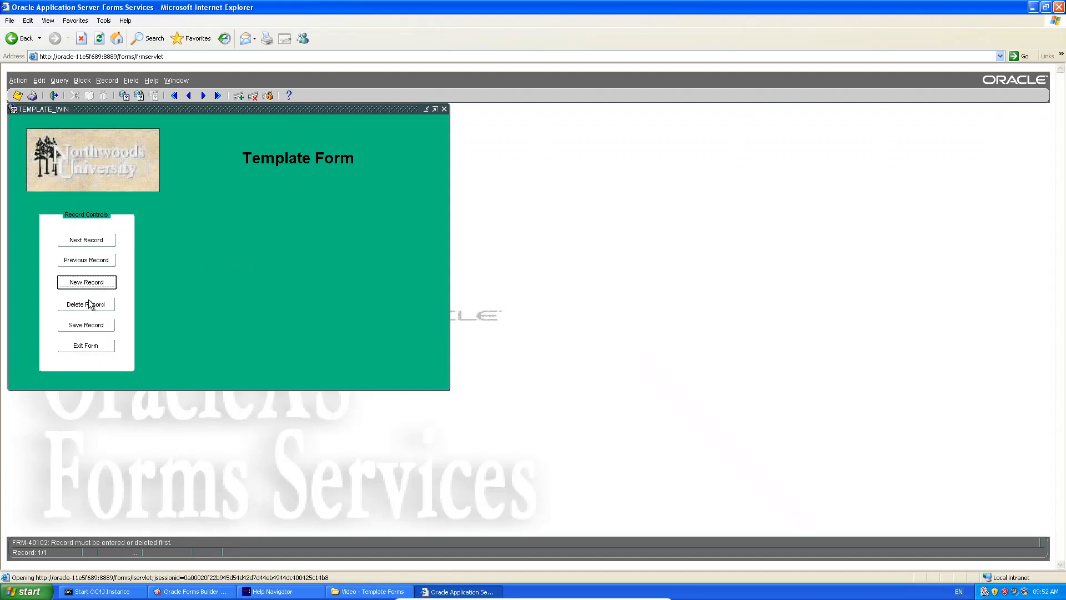
{"action": "left_click", "coordinate": [90, 304]}
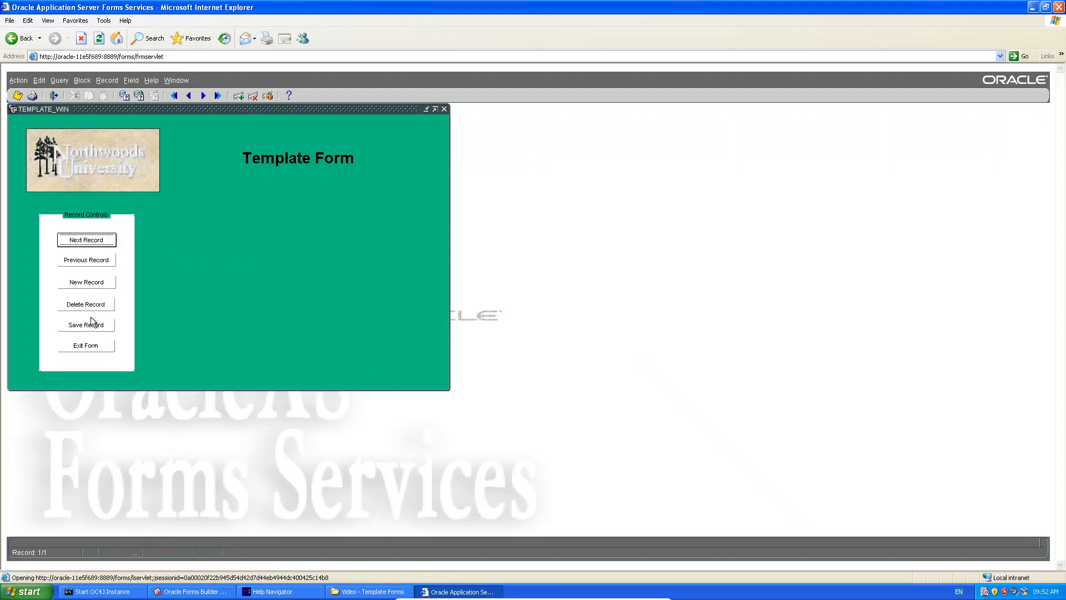
{"action": "left_click", "coordinate": [95, 346]}
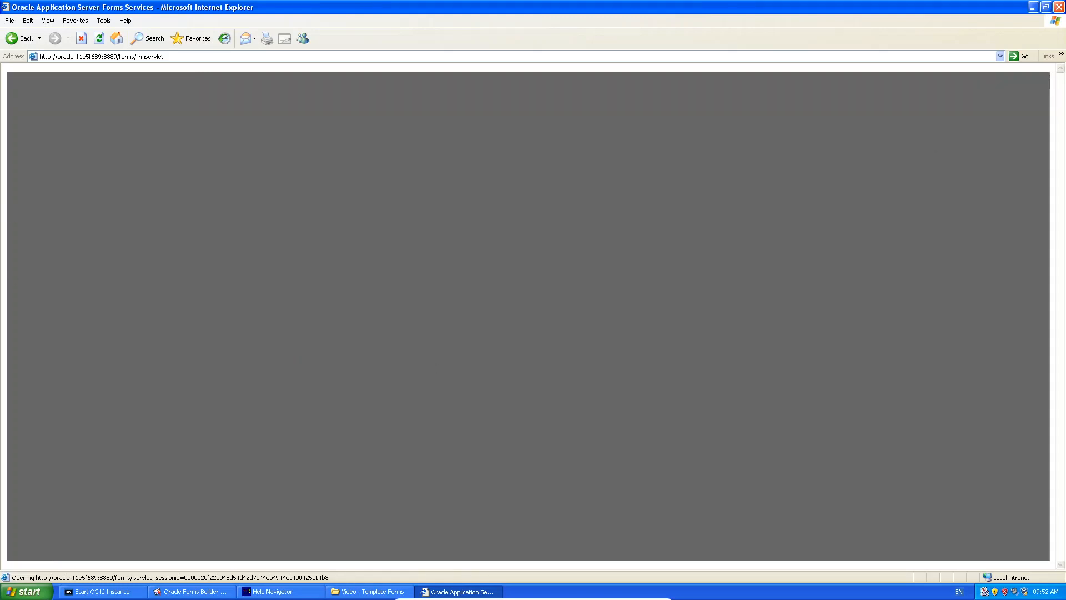
Close the browser, then close TEMPLATE_FORM with Ctrl+W and save its changes.
{"action": "left_click", "coordinate": [1059, 7]}
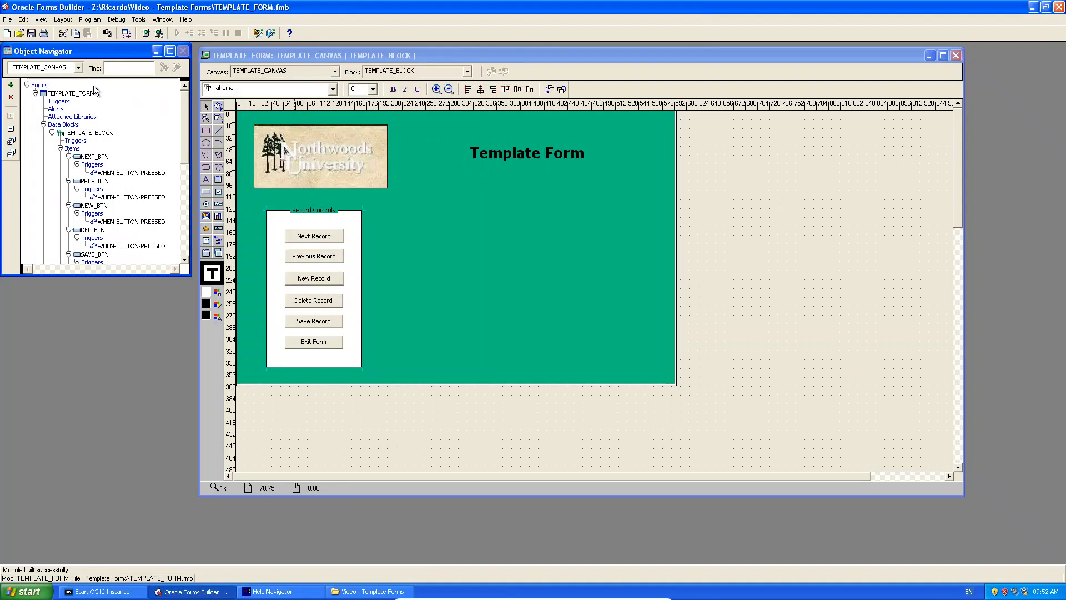
{"action": "left_click", "coordinate": [85, 93]}
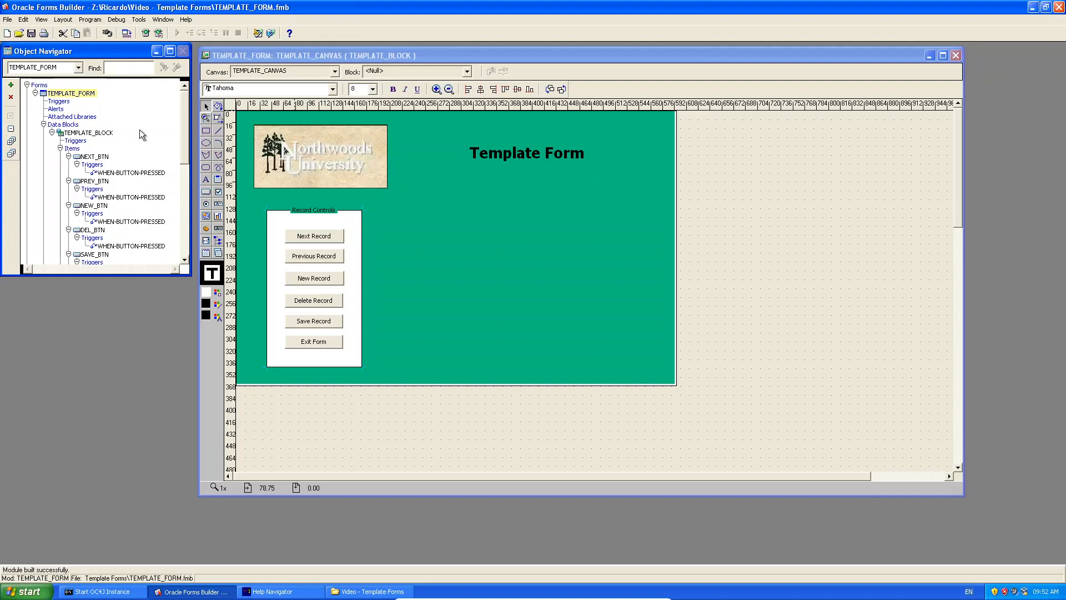
{"action": "key", "text": "ctrl+w"}
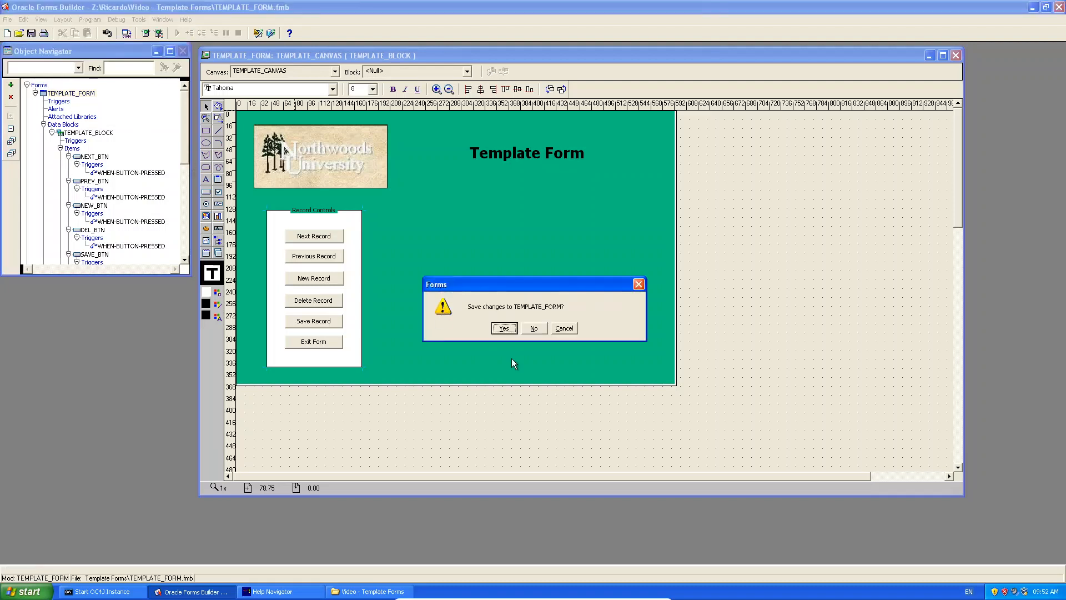
{"action": "left_click", "coordinate": [500, 328]}
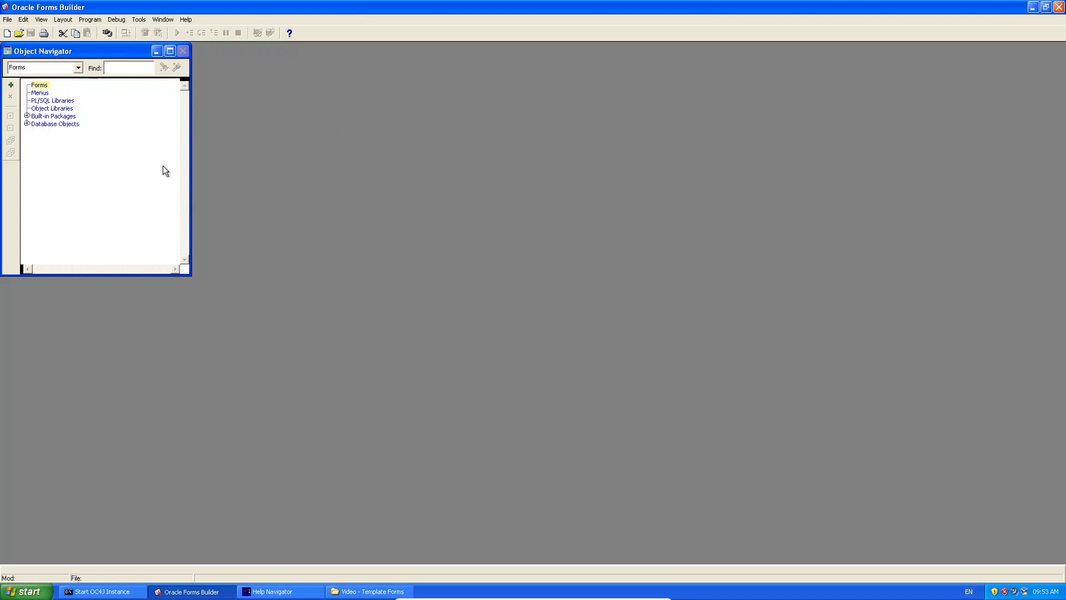
Create a new form from the TEMPLATE_FORM.fmb template via File > New > Form Using Template.
{"action": "left_click", "coordinate": [7, 21]}
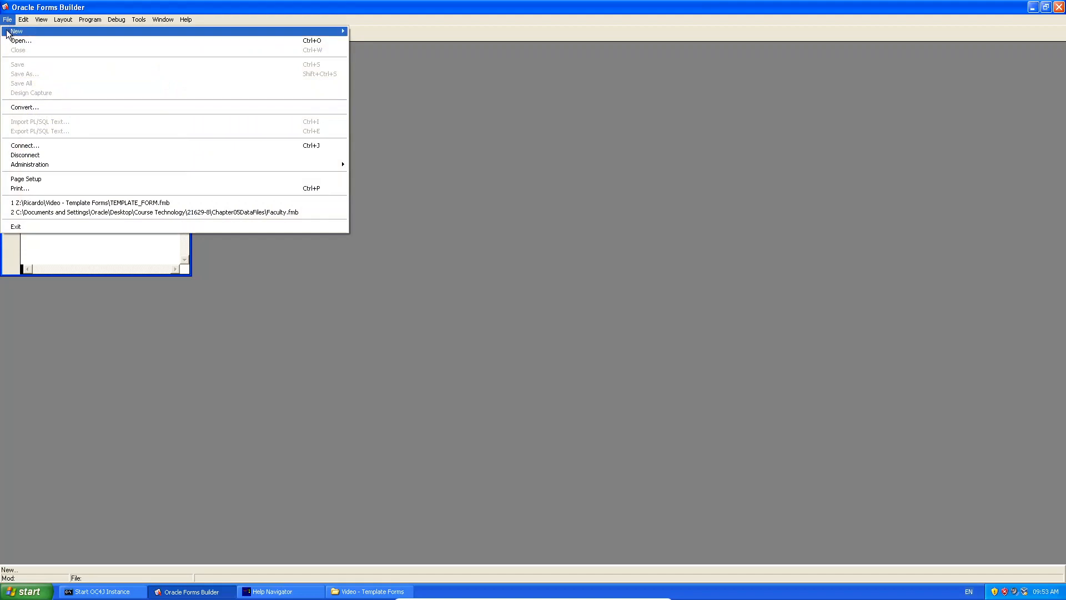
{"action": "mouse_move", "coordinate": [312, 29]}
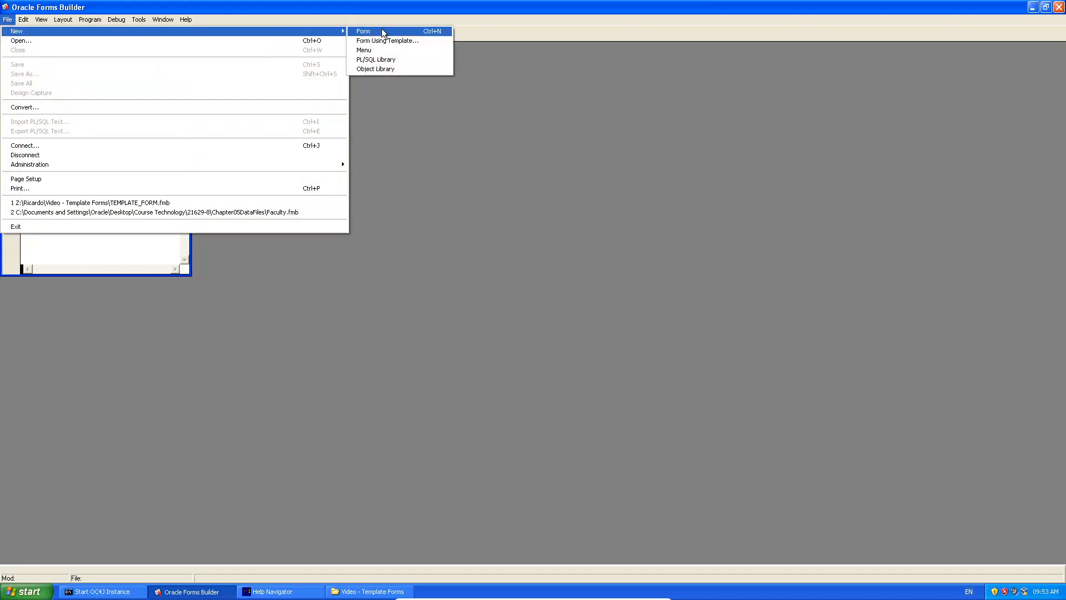
{"action": "left_click", "coordinate": [431, 42]}
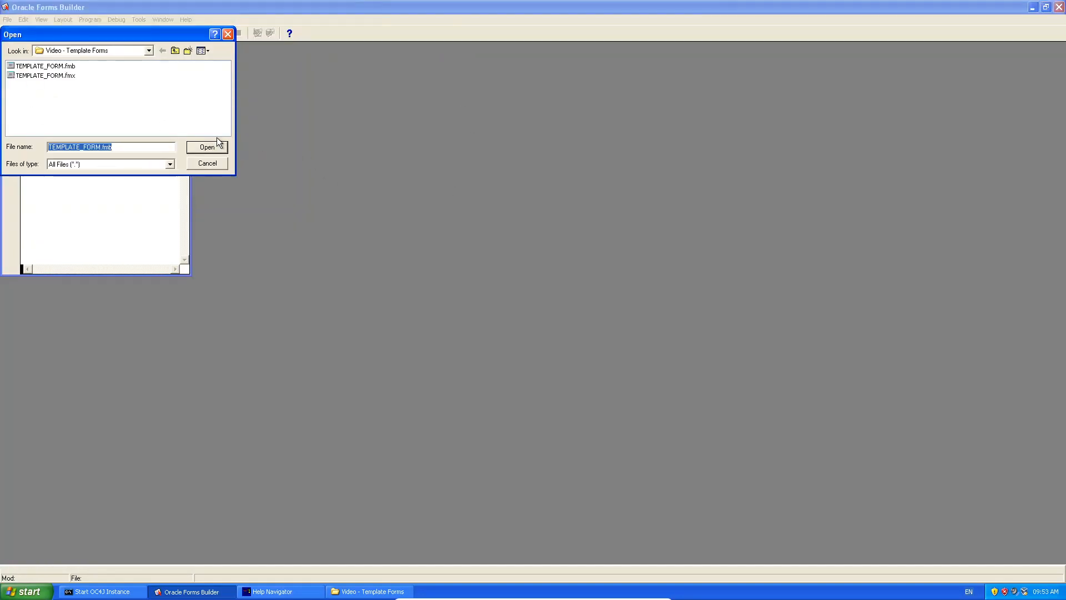
{"action": "left_click", "coordinate": [64, 66]}
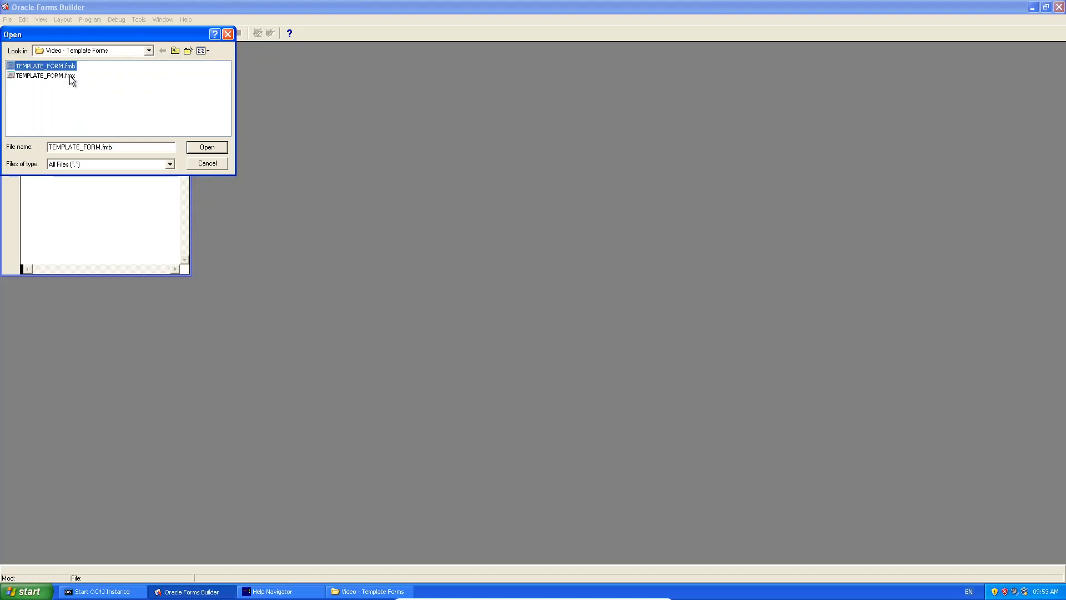
{"action": "mouse_move", "coordinate": [71, 77]}
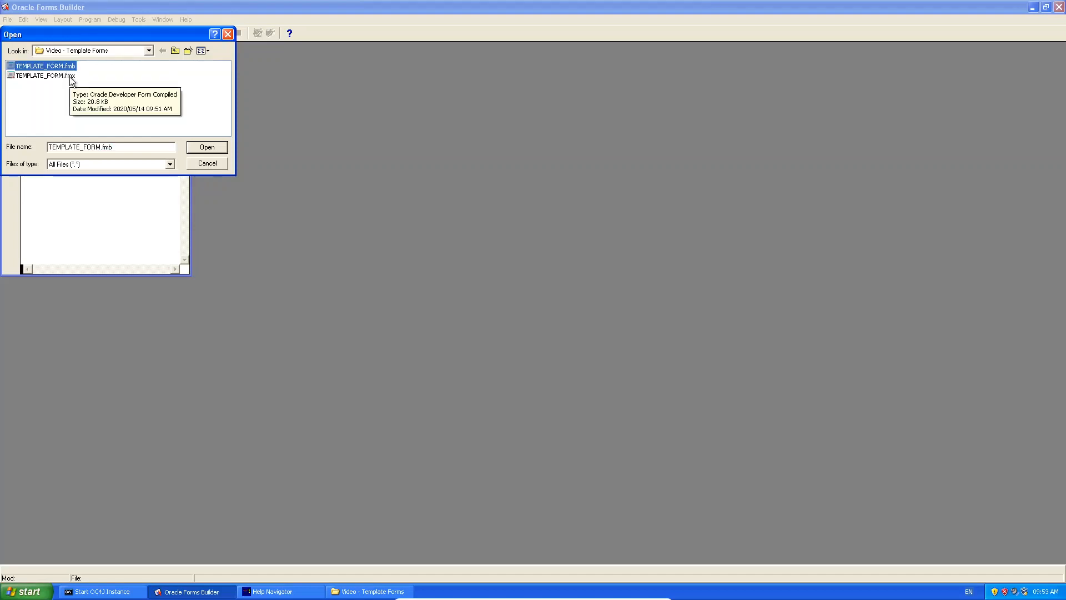
{"action": "left_click", "coordinate": [206, 147]}
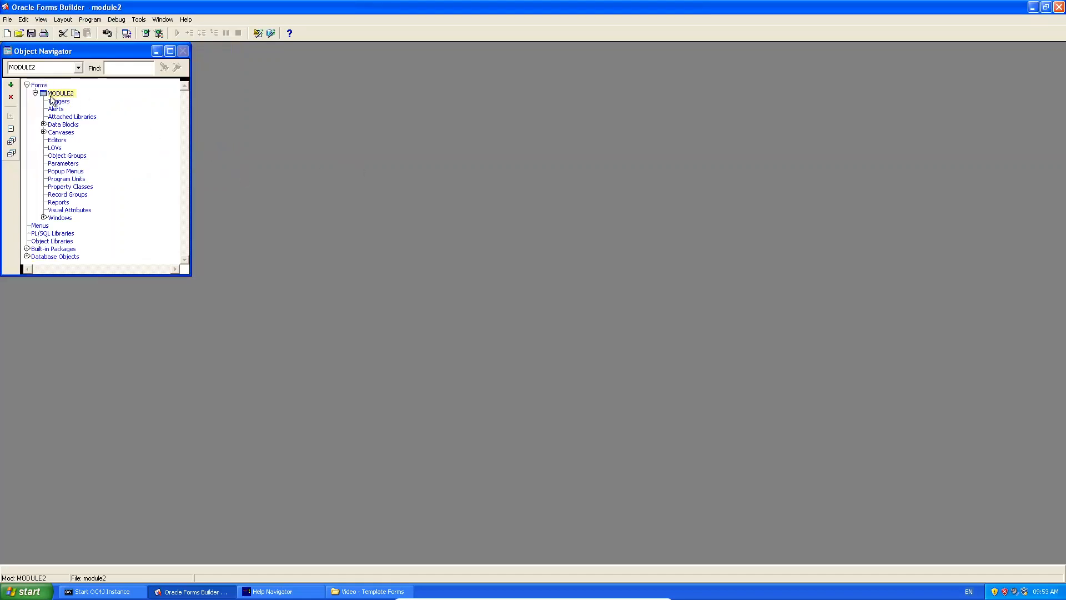
Expand TEMPLATE_WIN, TEMPLATE_CANVAS graphics and TEMPLATE_BLOCK buttons, then open MODULE2's Layout Editor.
{"action": "left_click", "coordinate": [44, 218]}
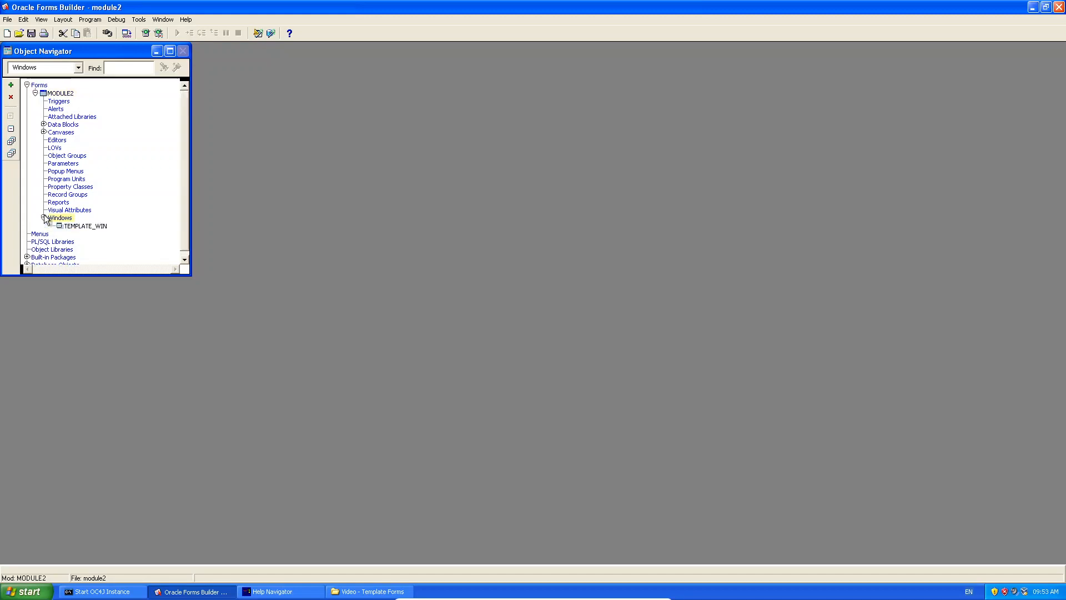
{"action": "left_click", "coordinate": [43, 132]}
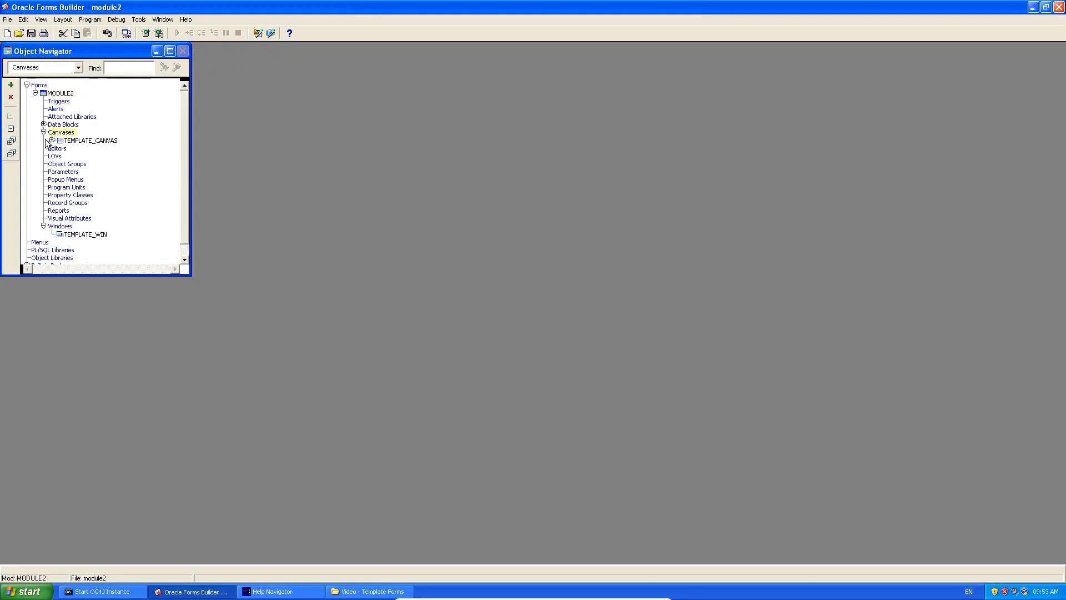
{"action": "left_click", "coordinate": [52, 140]}
{"action": "left_click", "coordinate": [61, 148]}
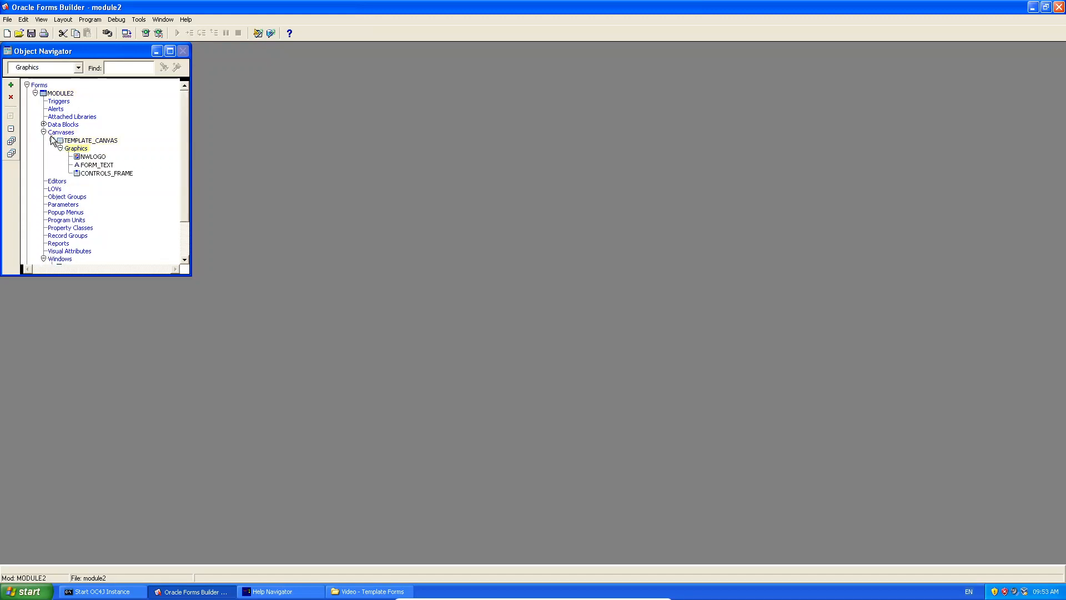
{"action": "left_click", "coordinate": [44, 124]}
{"action": "left_click", "coordinate": [52, 132]}
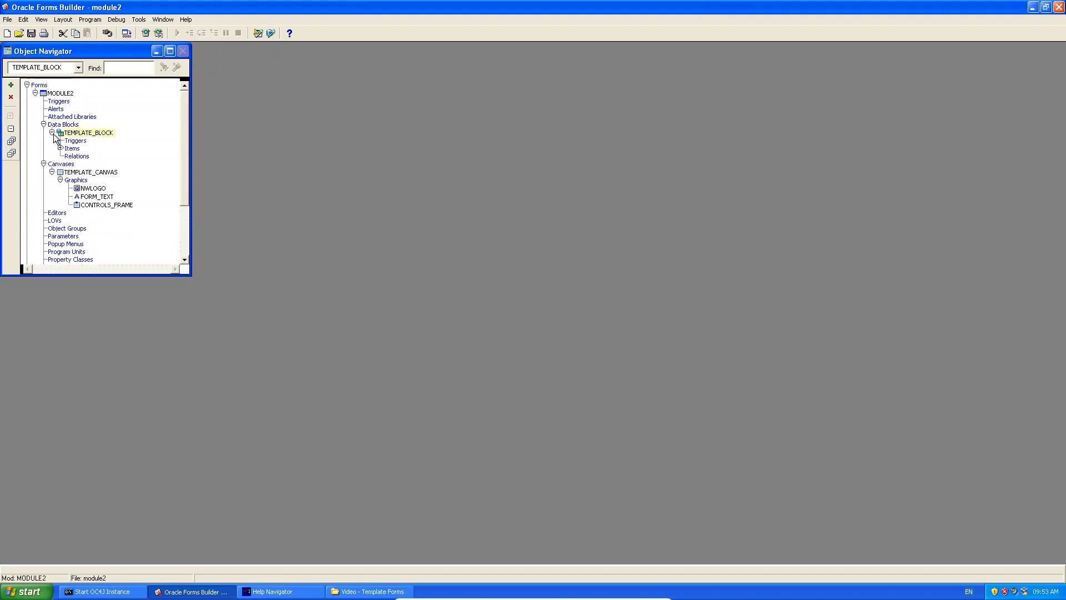
{"action": "left_click", "coordinate": [60, 148]}
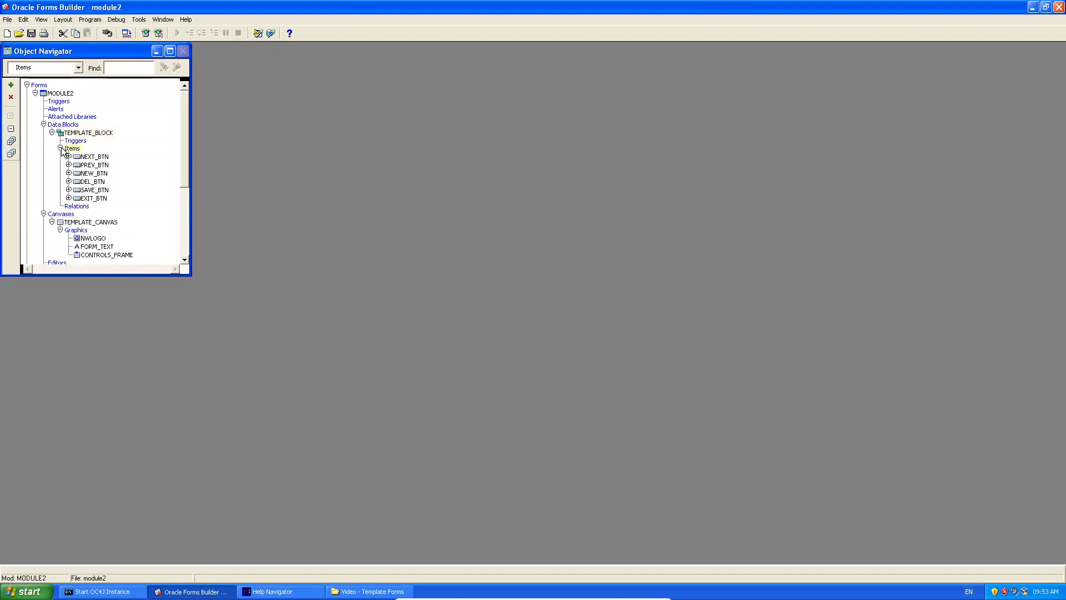
{"action": "left_click", "coordinate": [68, 157]}
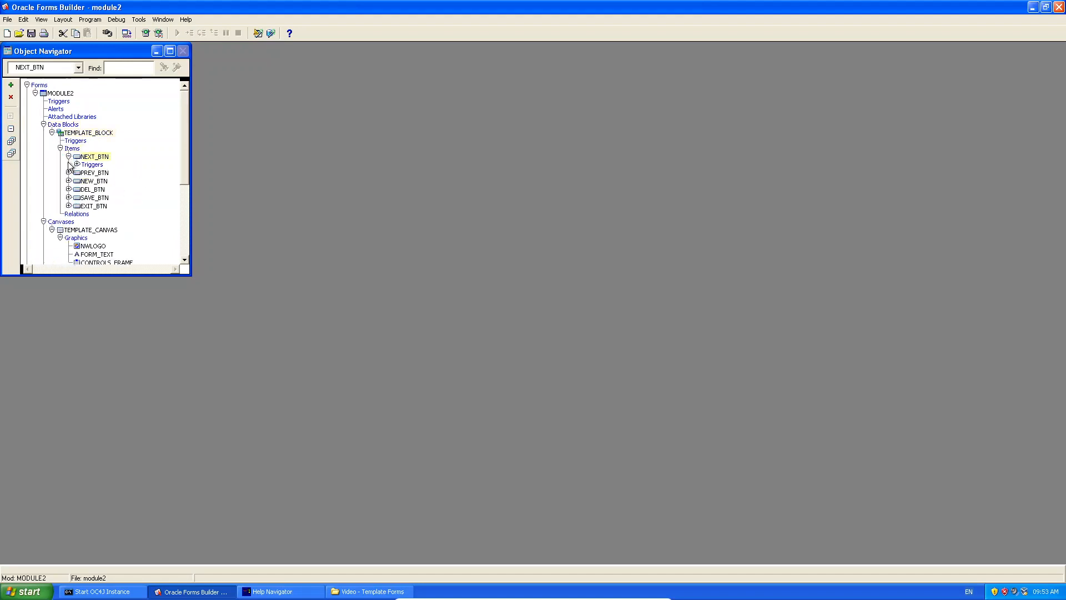
{"action": "left_click", "coordinate": [69, 173]}
{"action": "right_click", "coordinate": [63, 95]}
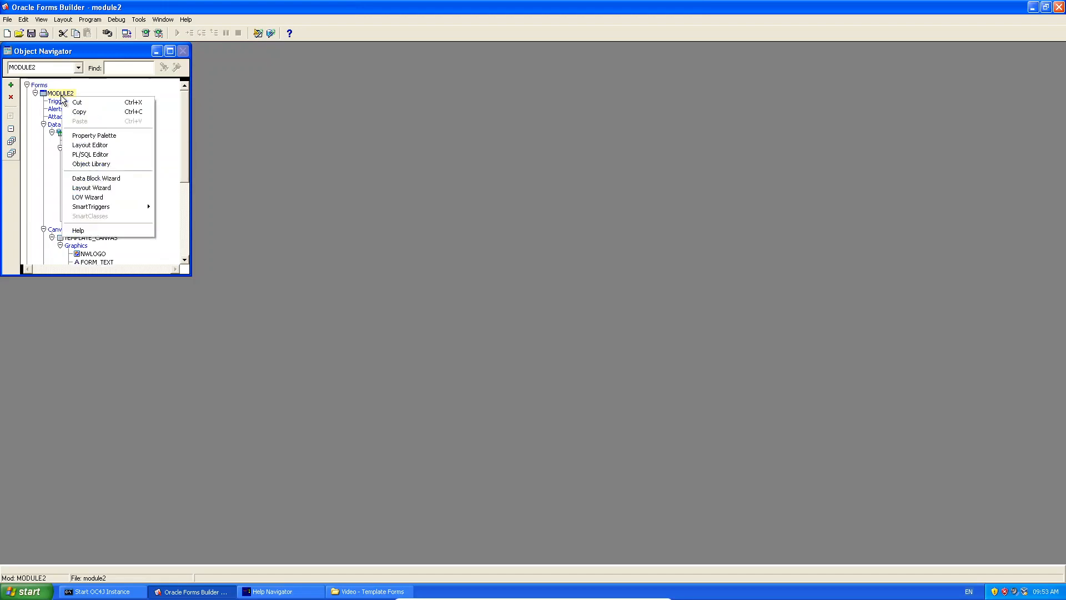
{"action": "left_click", "coordinate": [111, 144]}
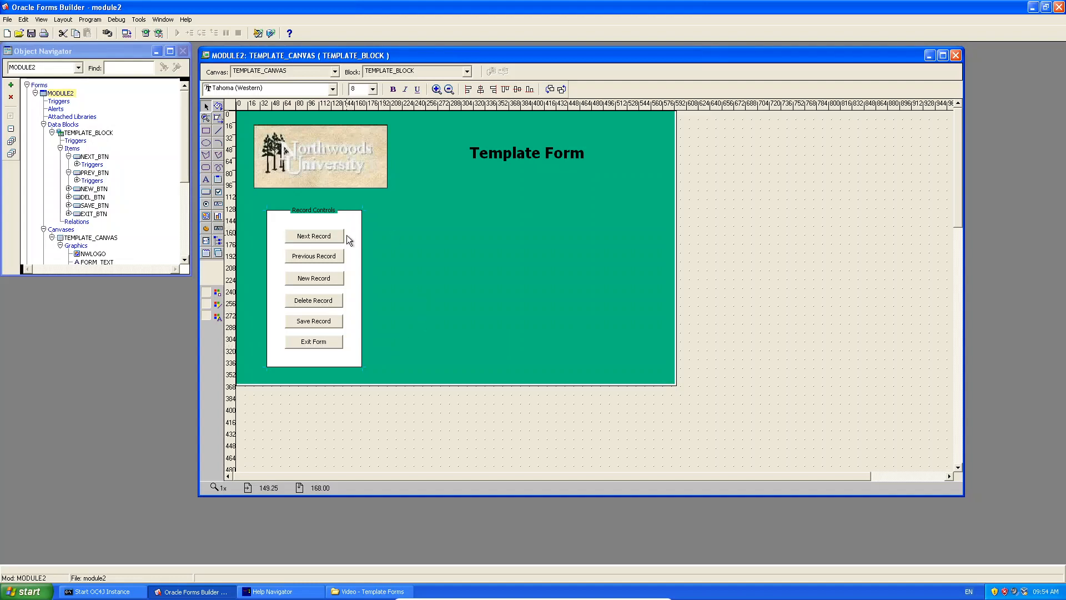
Start a wizard-built data block on the STUDENT table with all its columns.
{"action": "left_click", "coordinate": [58, 124]}
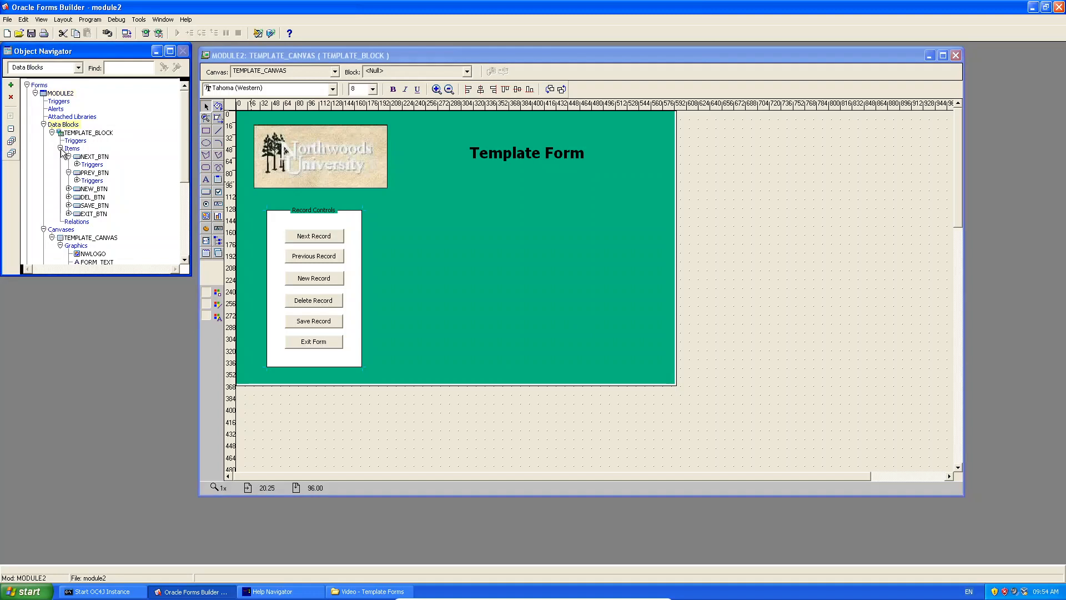
{"action": "left_click", "coordinate": [11, 85]}
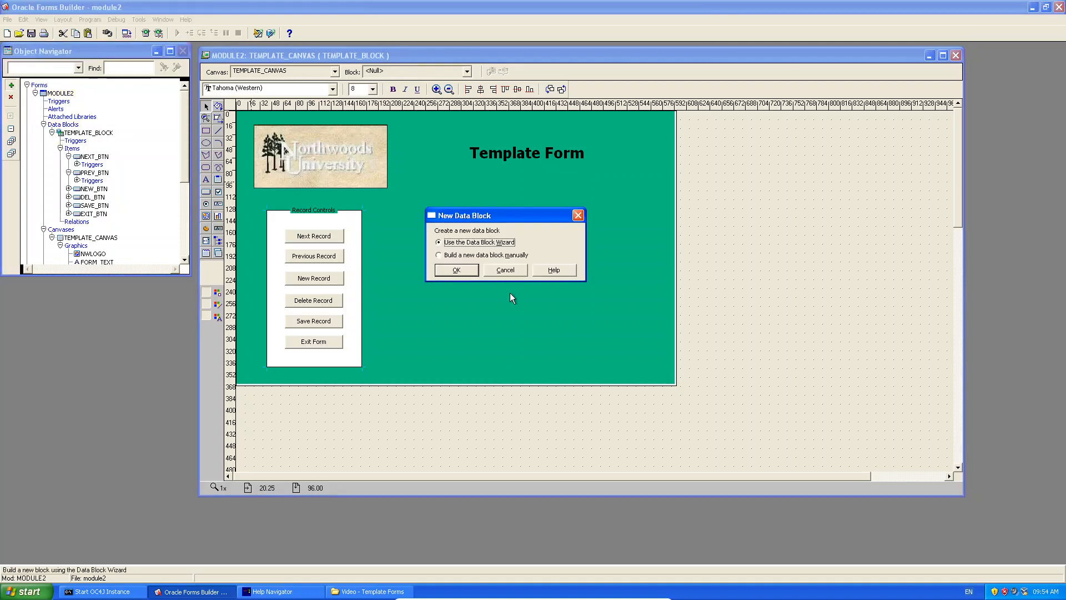
{"action": "left_click", "coordinate": [456, 270]}
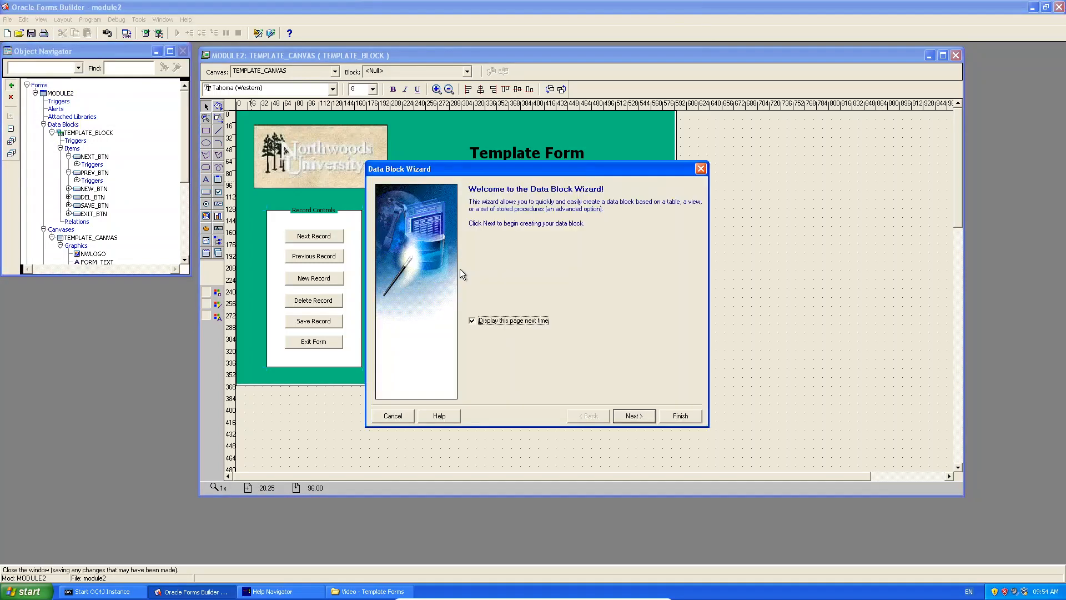
{"action": "left_click", "coordinate": [624, 415]}
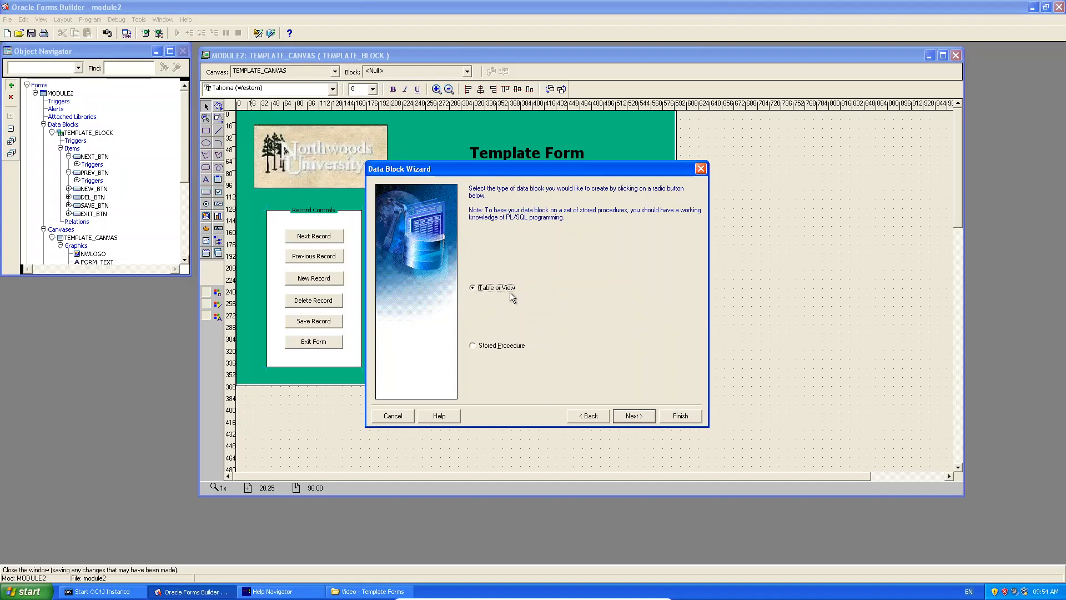
{"action": "left_click", "coordinate": [632, 416]}
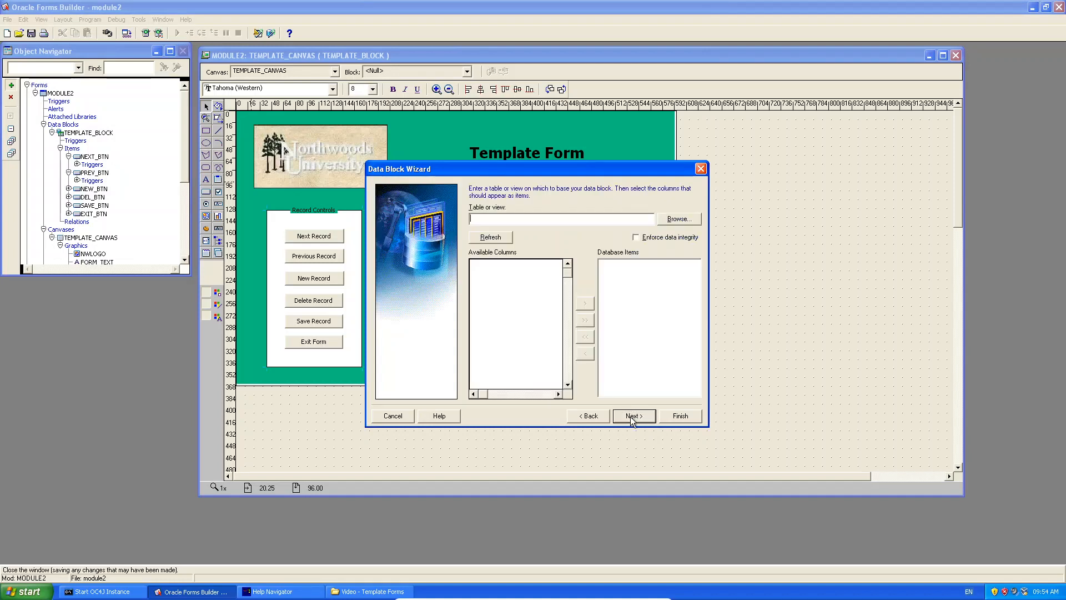
{"action": "left_click", "coordinate": [686, 224]}
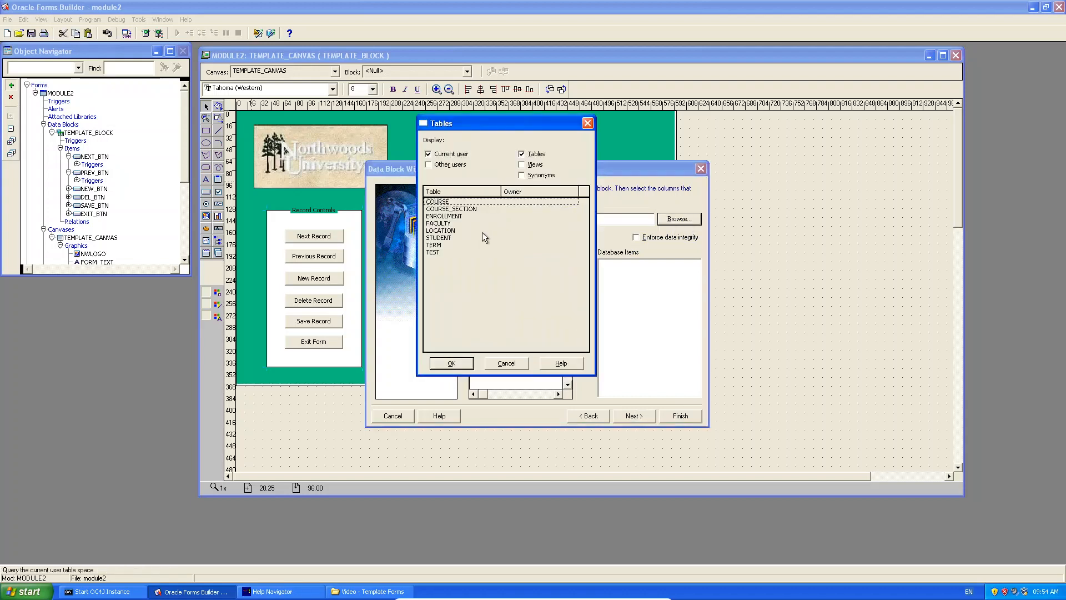
{"action": "double_click", "coordinate": [443, 238]}
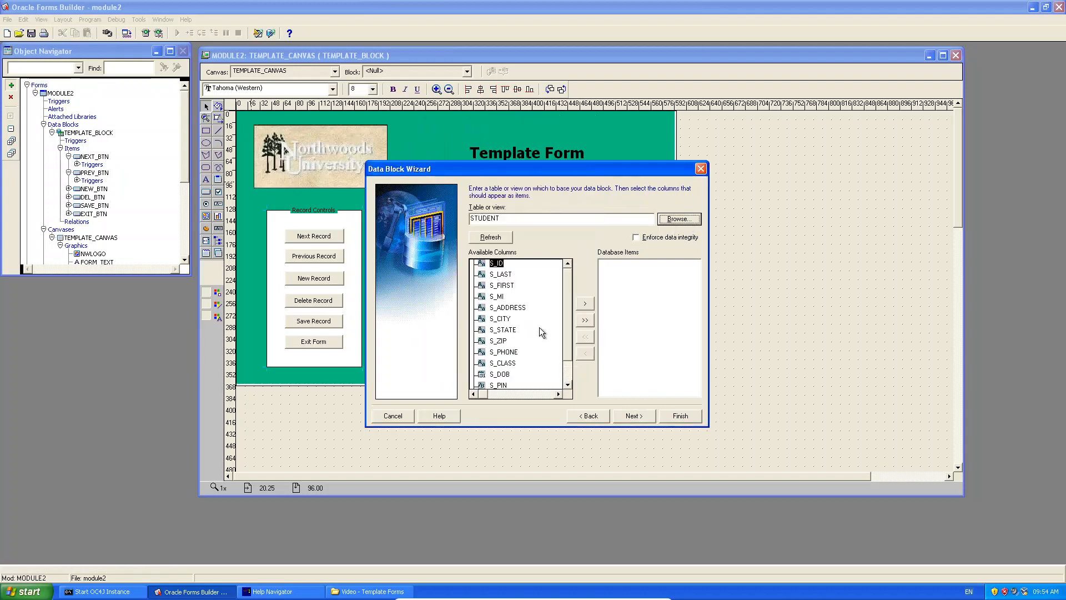
{"action": "mouse_move", "coordinate": [565, 323]}
{"action": "left_mouse_down"}
{"action": "mouse_move", "coordinate": [571, 352]}
{"action": "mouse_move", "coordinate": [568, 314]}
{"action": "left_mouse_up"}
{"action": "left_click", "coordinate": [586, 319]}
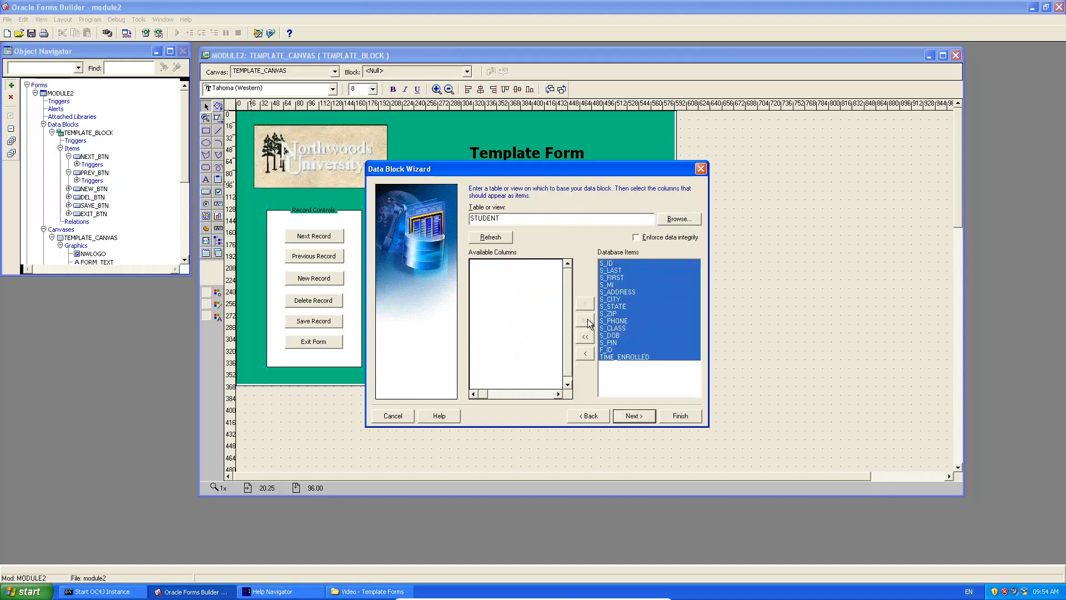
Turn off Auto-join and name the block STUDENT_BLOCK.
{"action": "left_click", "coordinate": [643, 417]}
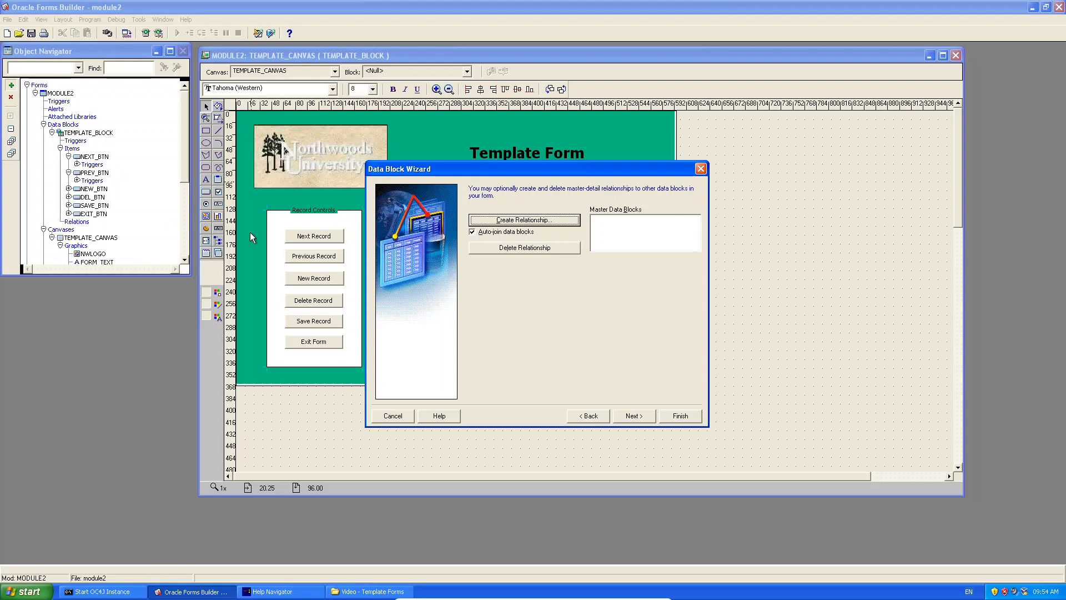
{"action": "left_click", "coordinate": [481, 233]}
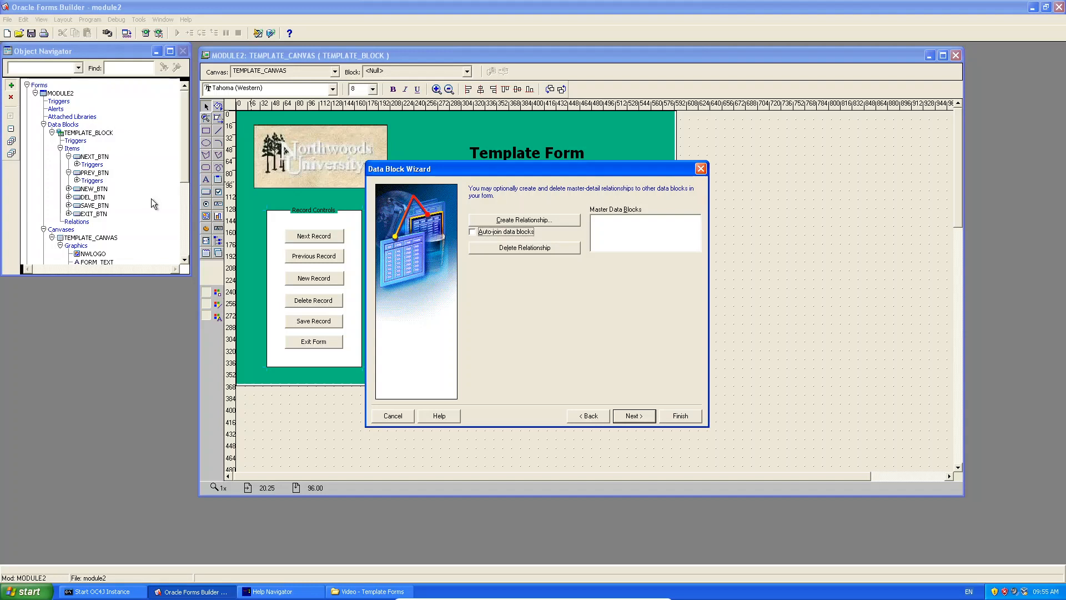
{"action": "left_click", "coordinate": [632, 415]}
{"action": "left_click", "coordinate": [550, 239]}
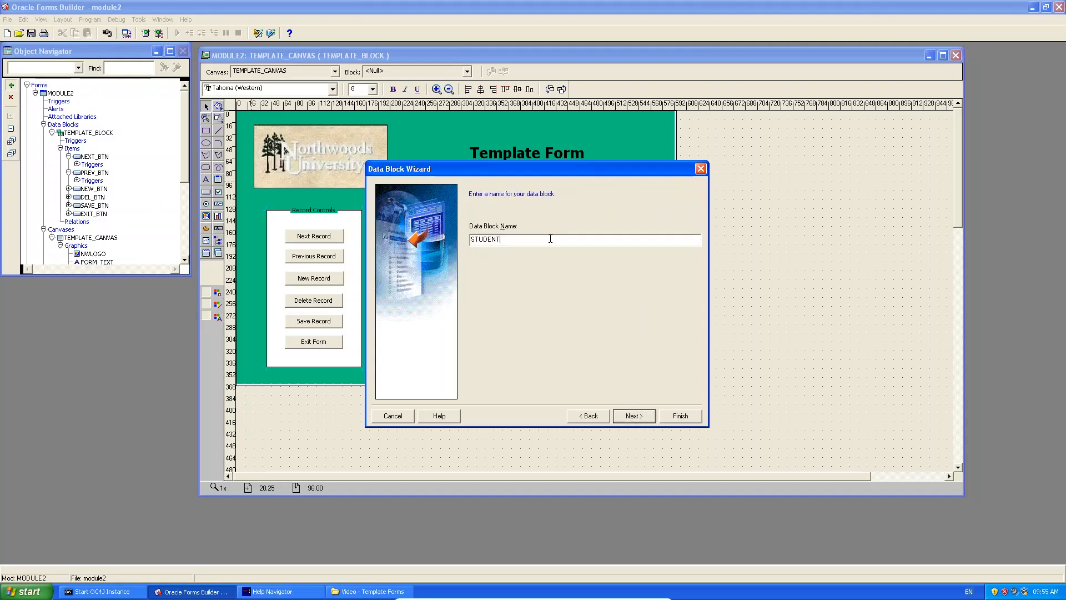
{"action": "type", "text": "_BLOCK"}
{"action": "key", "text": "Return"}
{"action": "key", "text": "Return"}
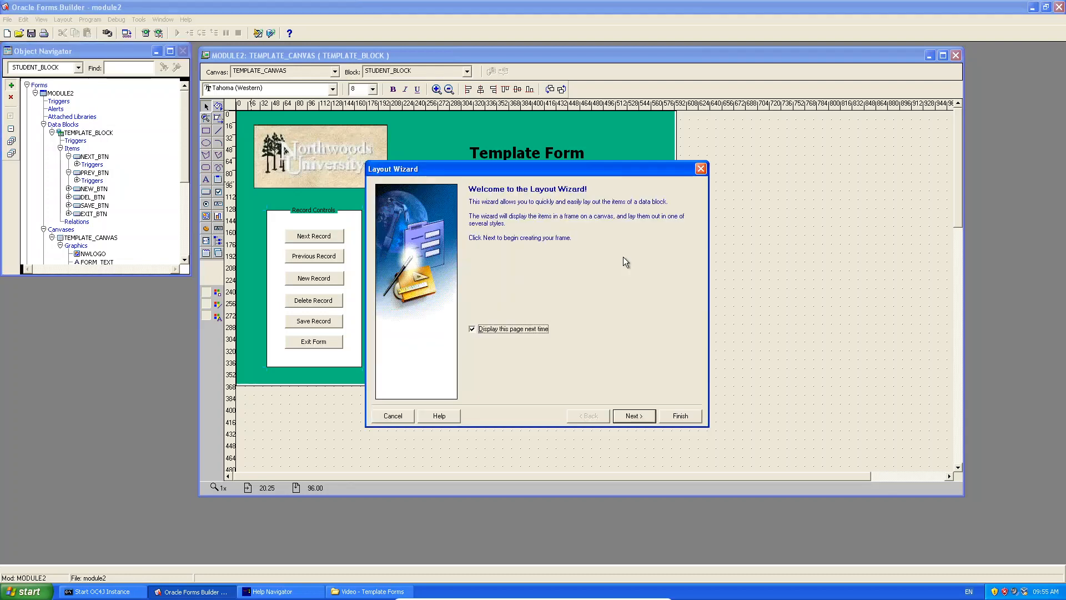
Keep TEMPLATE_CANVAS as the layout canvas and display all STUDENT_BLOCK items.
{"action": "left_click", "coordinate": [633, 416]}
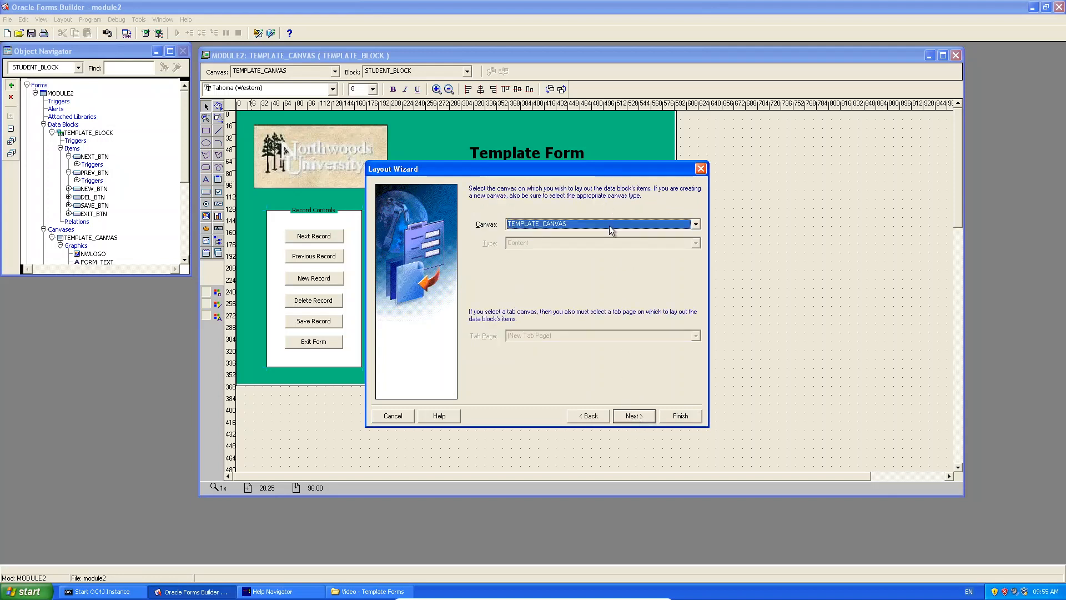
{"action": "left_click", "coordinate": [609, 225]}
{"action": "left_click", "coordinate": [609, 226]}
{"action": "left_click", "coordinate": [608, 225]}
{"action": "left_click", "coordinate": [607, 231]}
{"action": "left_click", "coordinate": [608, 231]}
{"action": "left_click", "coordinate": [608, 242]}
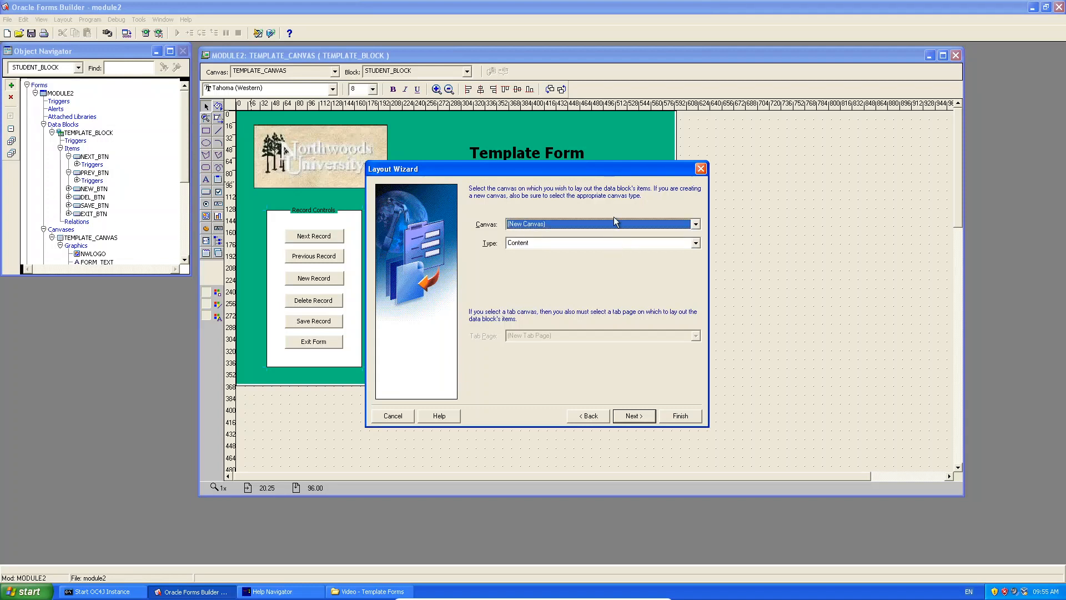
{"action": "left_click", "coordinate": [614, 223]}
{"action": "left_click", "coordinate": [611, 235]}
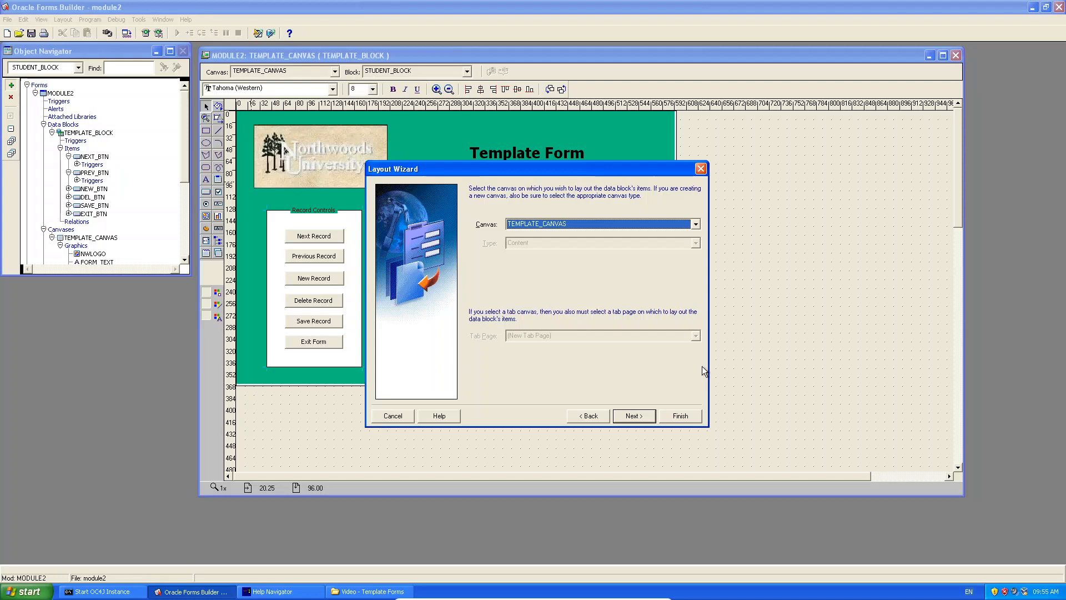
{"action": "left_click", "coordinate": [636, 418]}
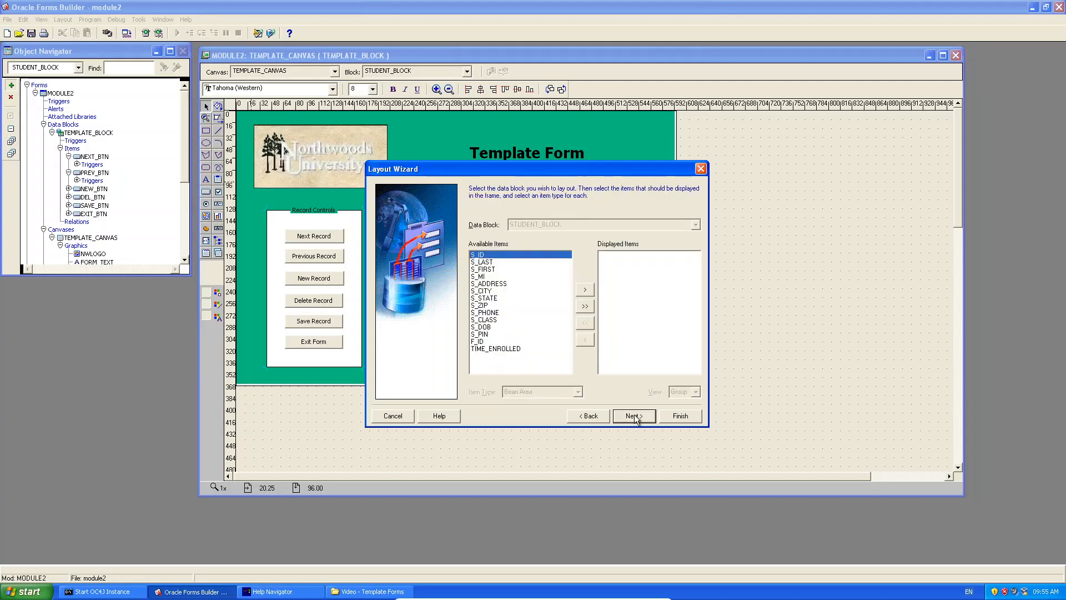
{"action": "left_click", "coordinate": [586, 306]}
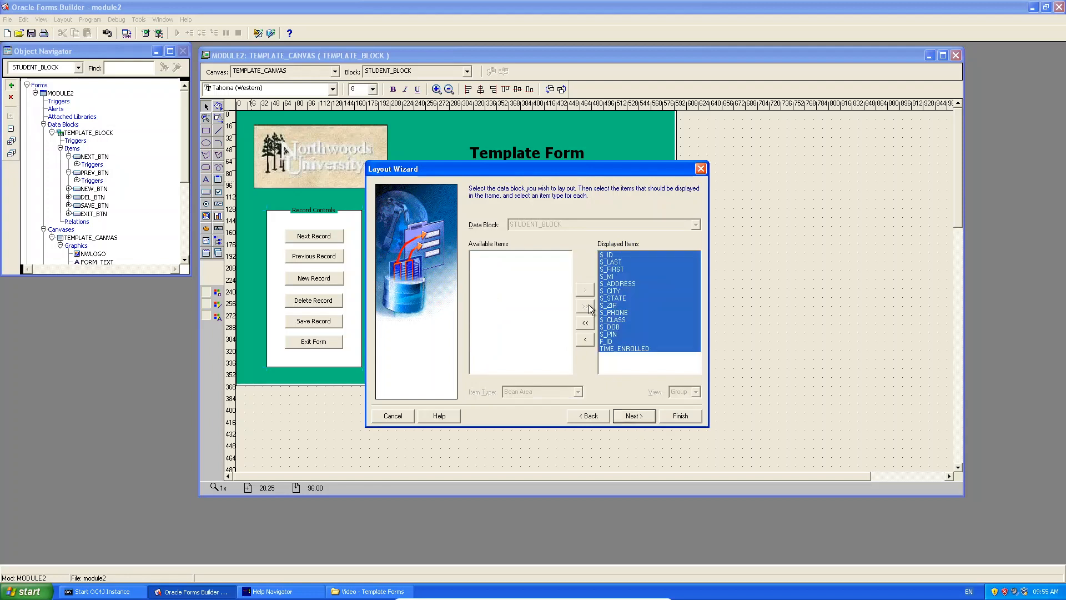
{"action": "left_click", "coordinate": [634, 416]}
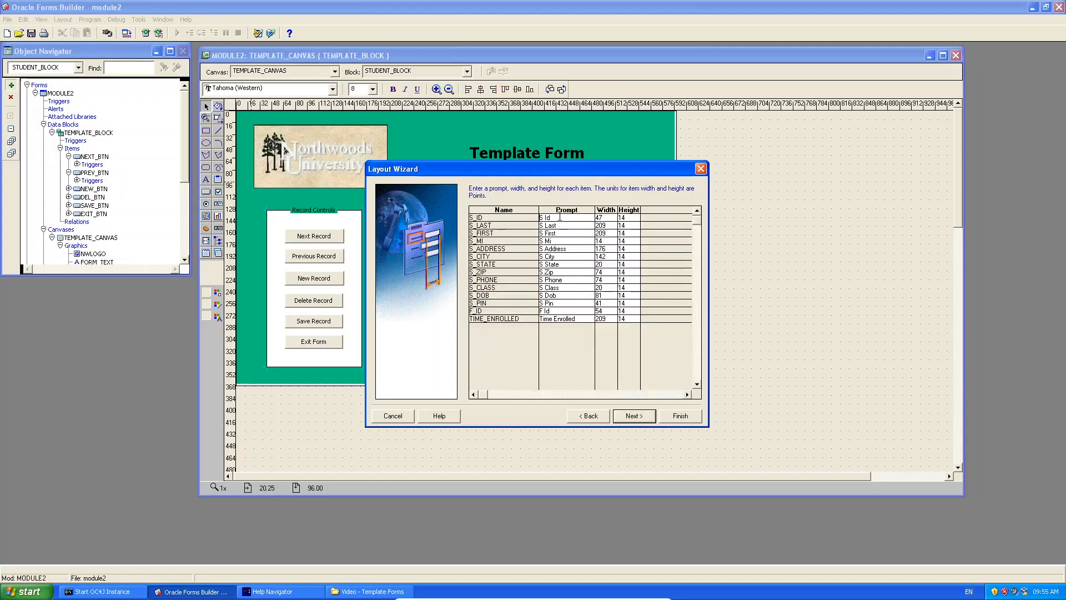
Set prompts Student ID, Surname, Name, Middle Initials, Address, City and State.
{"action": "type", "text": "Student I"}
{"action": "key", "text": "Down"}
{"action": "type", "text": "Surname"}
{"action": "key", "text": "Down"}
{"action": "type", "text": "Name"}
{"action": "key", "text": "Down"}
{"action": "type", "text": "Middle Initials"}
{"action": "key", "text": "Down"}
{"action": "type", "text": "Address"}
{"action": "key", "text": "Down"}
{"action": "type", "text": "City"}
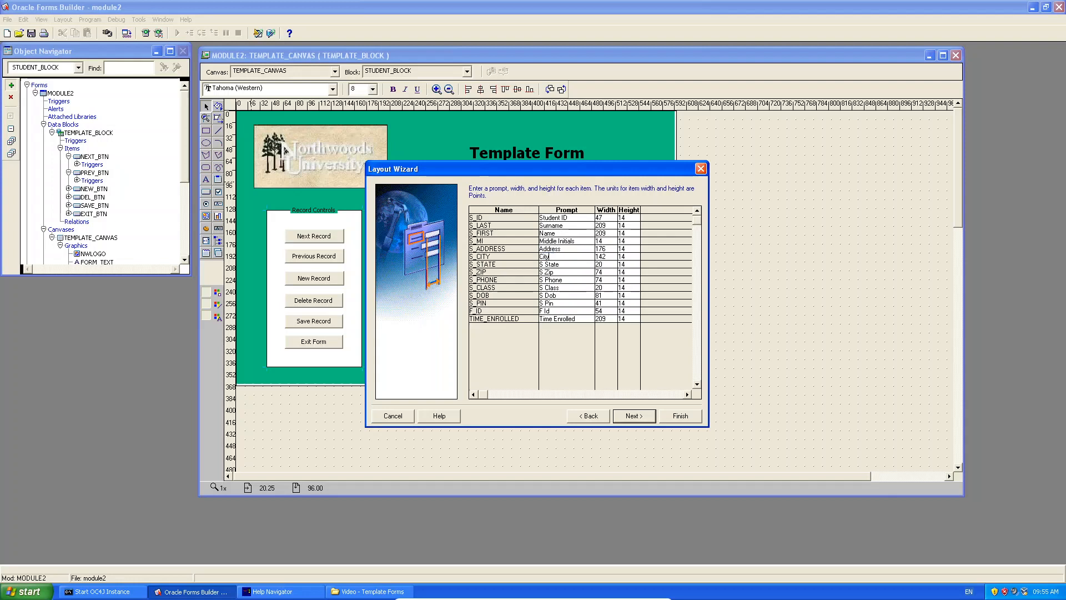
{"action": "key", "text": "Down"}
{"action": "type", "text": "State"}
{"action": "key", "text": "Down"}
Set prompts ZIP, Phone, Classification, Birthdate, PIN and Faculty ID.
{"action": "type", "text": "ZIP"}
{"action": "key", "text": "Down"}
{"action": "type", "text": "P"}
{"action": "key", "text": "BackSpace"}
{"action": "type", "text": "Phone"}
{"action": "key", "text": "Down"}
{"action": "type", "text": "Classification"}
{"action": "key", "text": "Down"}
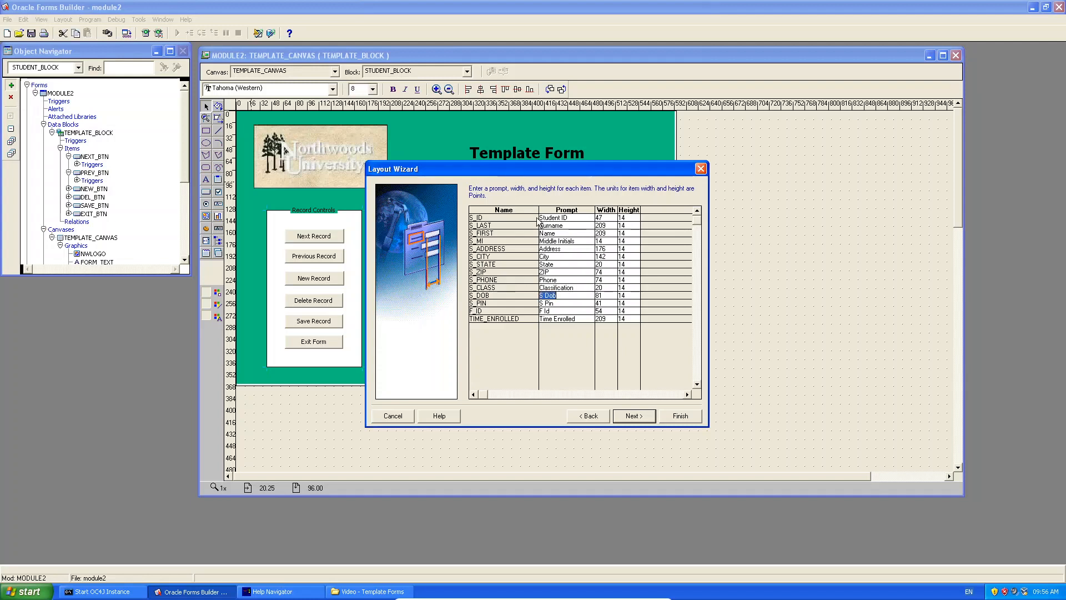
{"action": "type", "text": "Birthdate"}
{"action": "key", "text": "Down"}
{"action": "type", "text": "PIN"}
{"action": "key", "text": "Down"}
{"action": "type", "text": "Facu"}
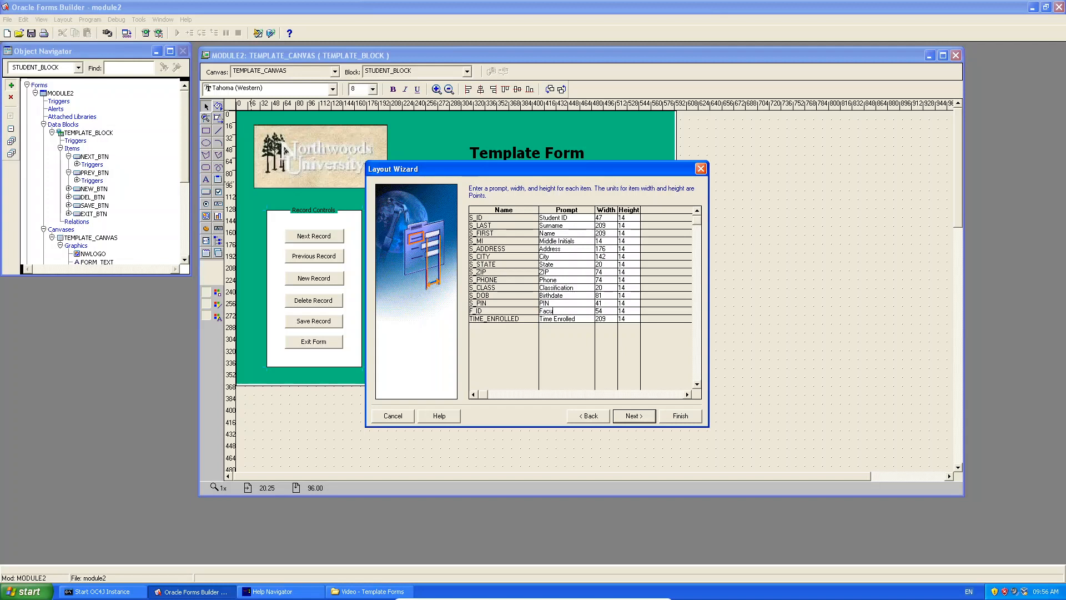
{"action": "type", "text": "lty ID"}
{"action": "left_click", "coordinate": [634, 416]}
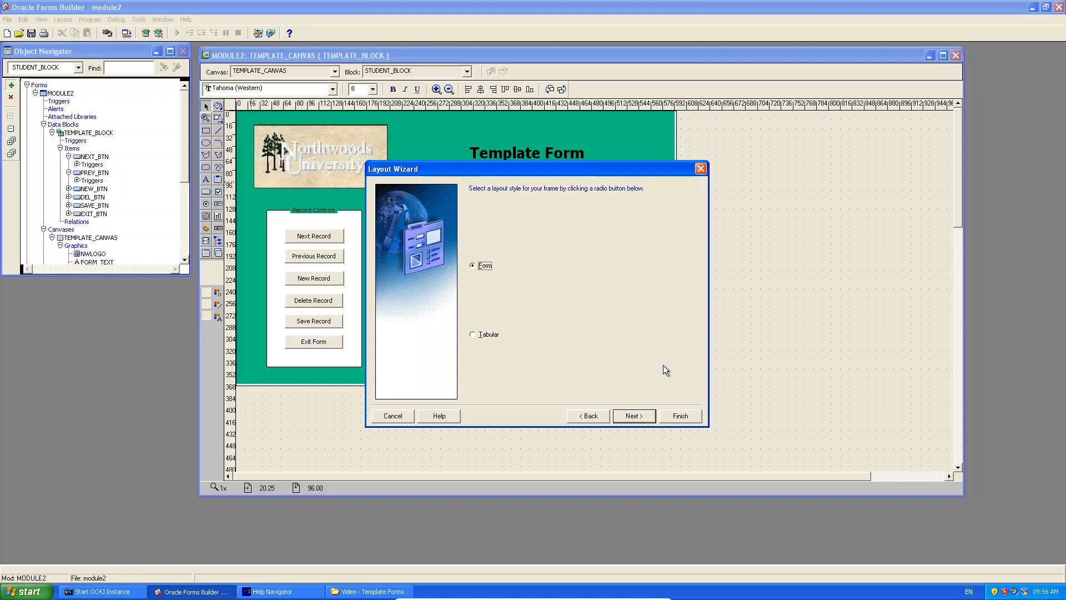
Keep the Form layout style and title the frame 'Student Information'.
{"action": "left_click", "coordinate": [646, 416]}
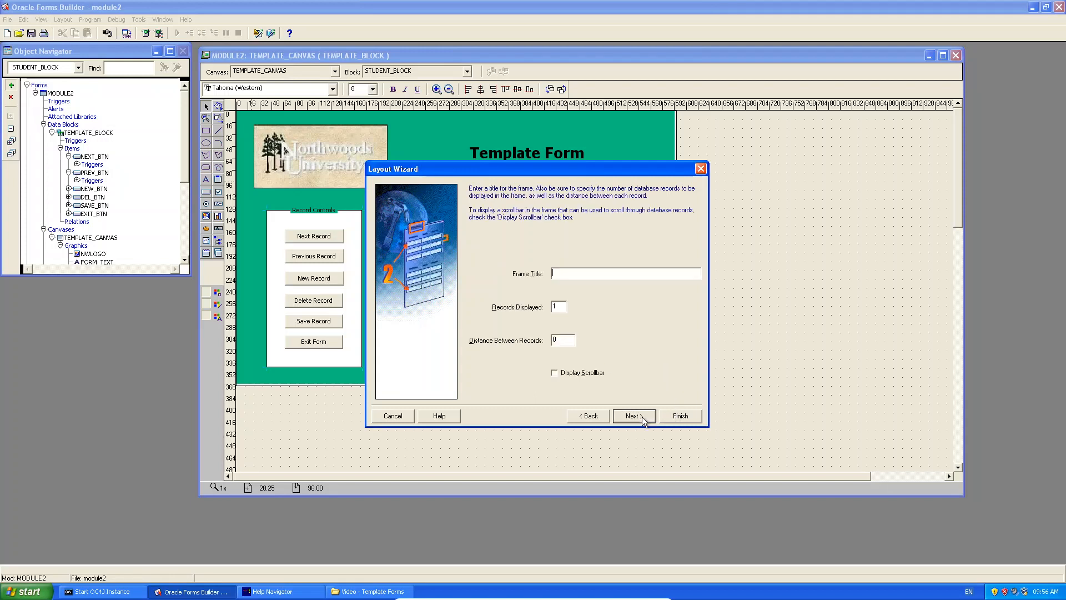
{"action": "type", "text": "Student Information"}
{"action": "left_click", "coordinate": [642, 414]}
{"action": "left_click", "coordinate": [682, 418]}
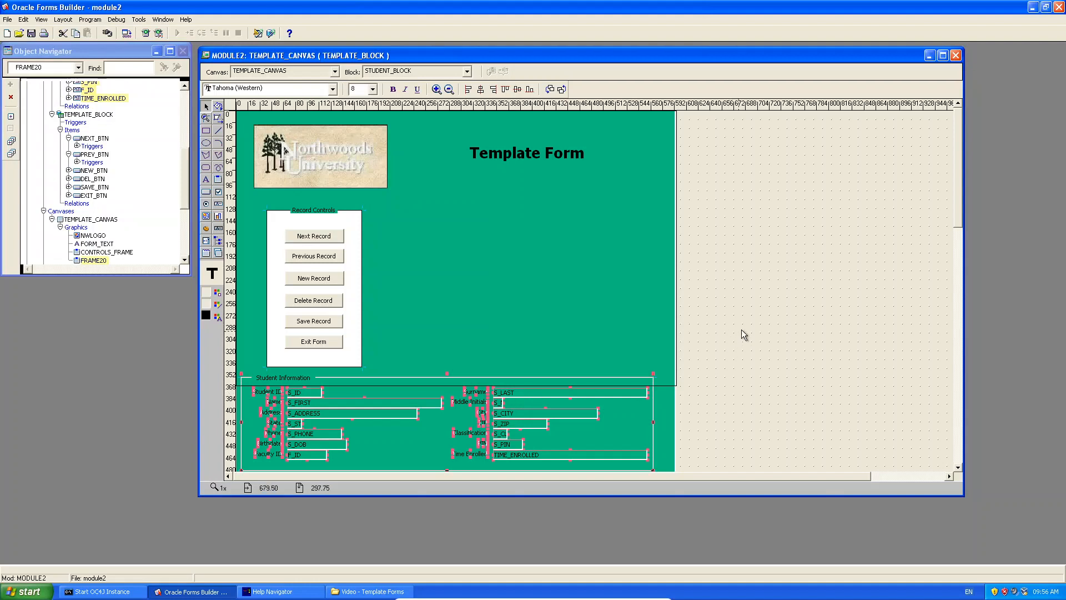
Narrow the Student Information frame to one column and move it up beside Record Controls.
{"action": "mouse_move", "coordinate": [954, 194]}
{"action": "left_mouse_down"}
{"action": "mouse_move", "coordinate": [958, 214]}
{"action": "mouse_move", "coordinate": [959, 202]}
{"action": "left_mouse_up"}
{"action": "left_click_drag", "start_coordinate": [186, 181], "coordinate": [186, 146]}
{"action": "left_click", "coordinate": [440, 352]}
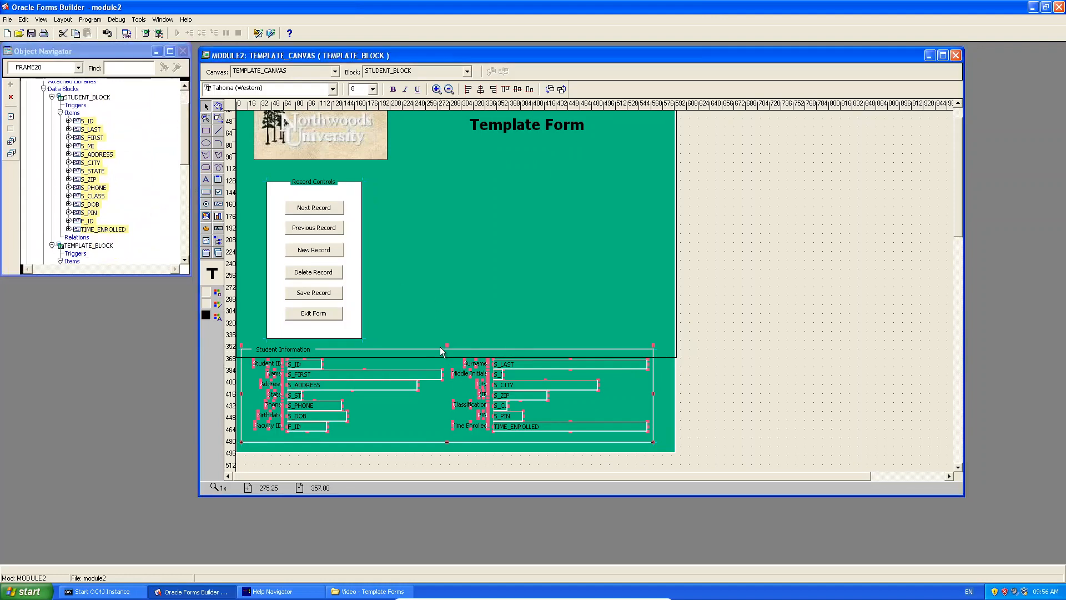
{"action": "left_click_drag", "start_coordinate": [422, 346], "coordinate": [581, 185]}
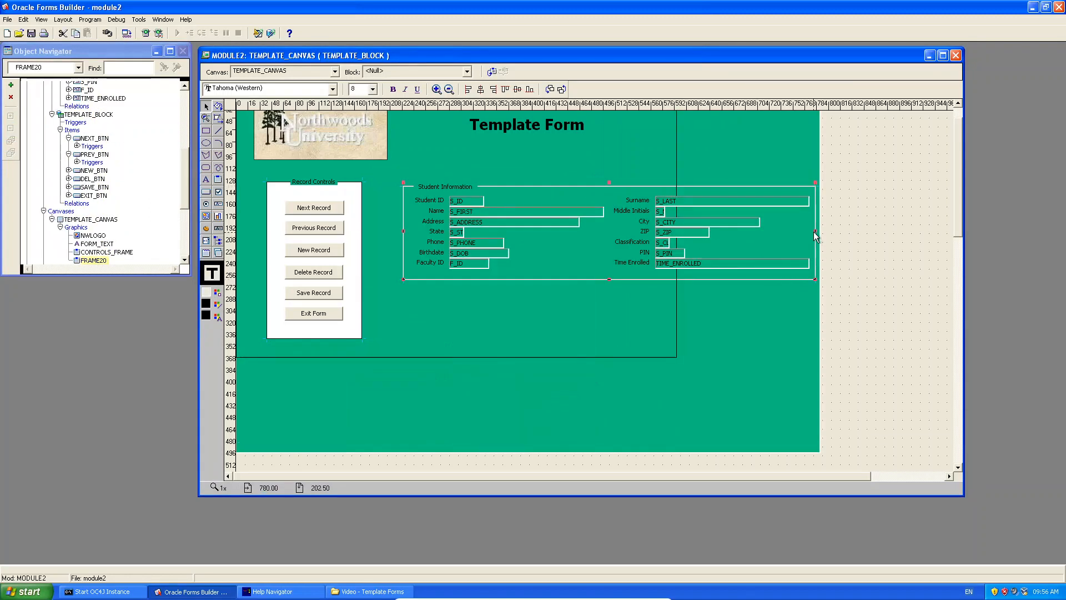
{"action": "left_click_drag", "start_coordinate": [815, 231], "coordinate": [611, 261]}
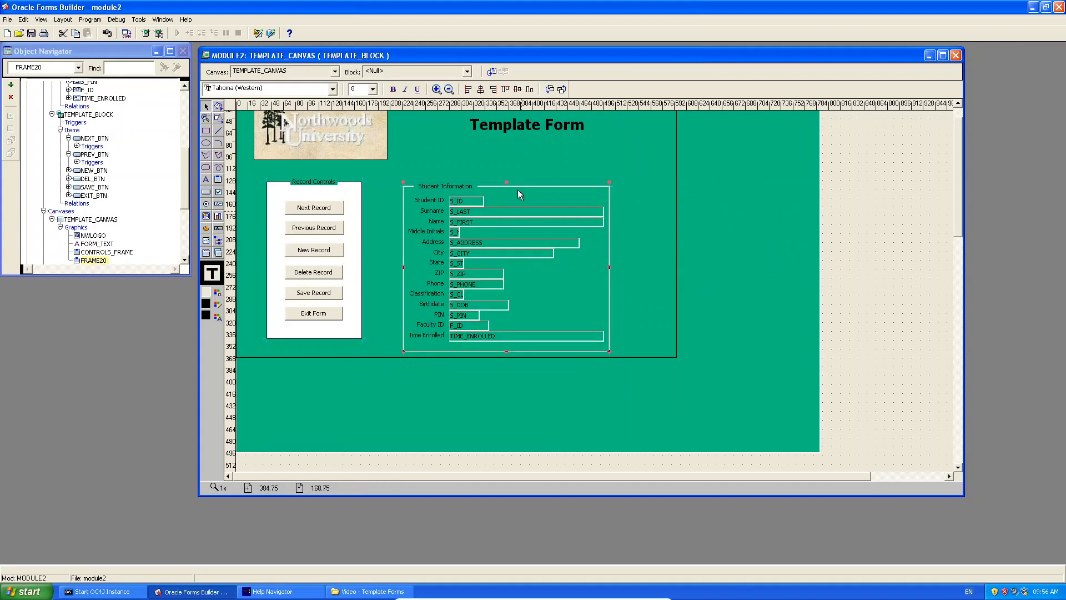
{"action": "left_click_drag", "start_coordinate": [540, 185], "coordinate": [565, 176]}
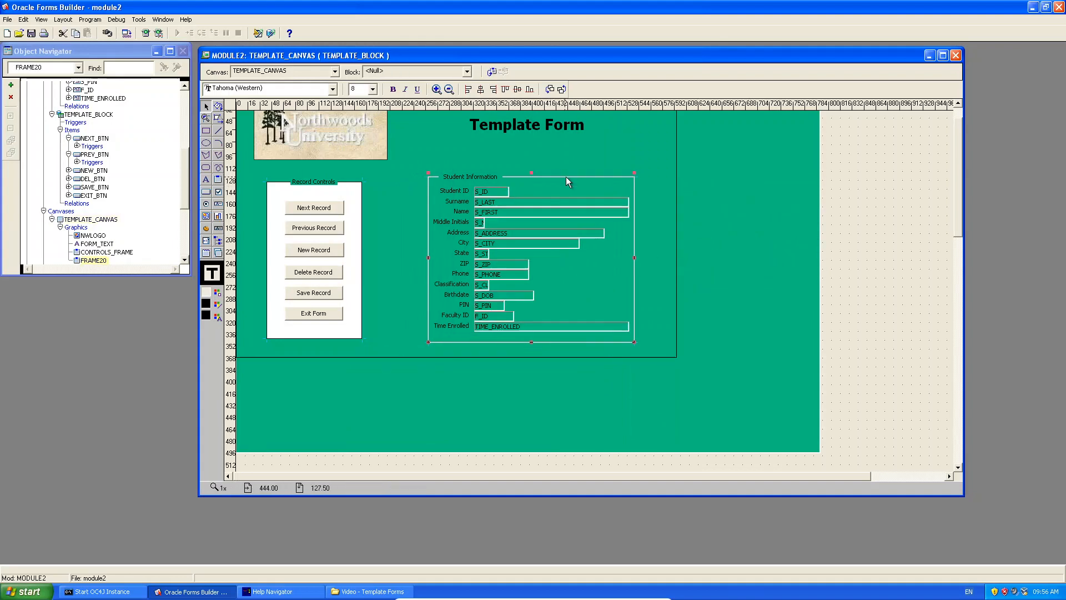
{"action": "left_click", "coordinate": [760, 322]}
Shrink the green TEMPLATE_CANVAS to fit the form content.
{"action": "left_click", "coordinate": [819, 452]}
{"action": "left_click_drag", "start_coordinate": [819, 452], "coordinate": [648, 355]}
{"action": "left_click", "coordinate": [676, 356]}
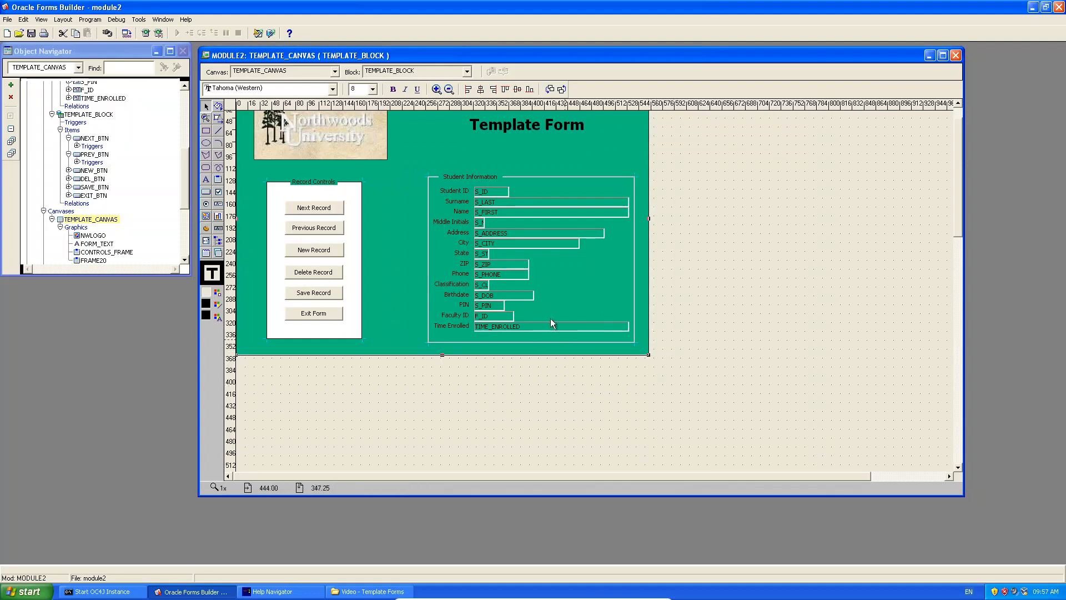
Select all STUDENT_BLOCK text items from S_ID through TIME_ENROLLED.
{"action": "left_click", "coordinate": [494, 192]}
{"action": "left_click", "coordinate": [512, 202], "text": "shift"}
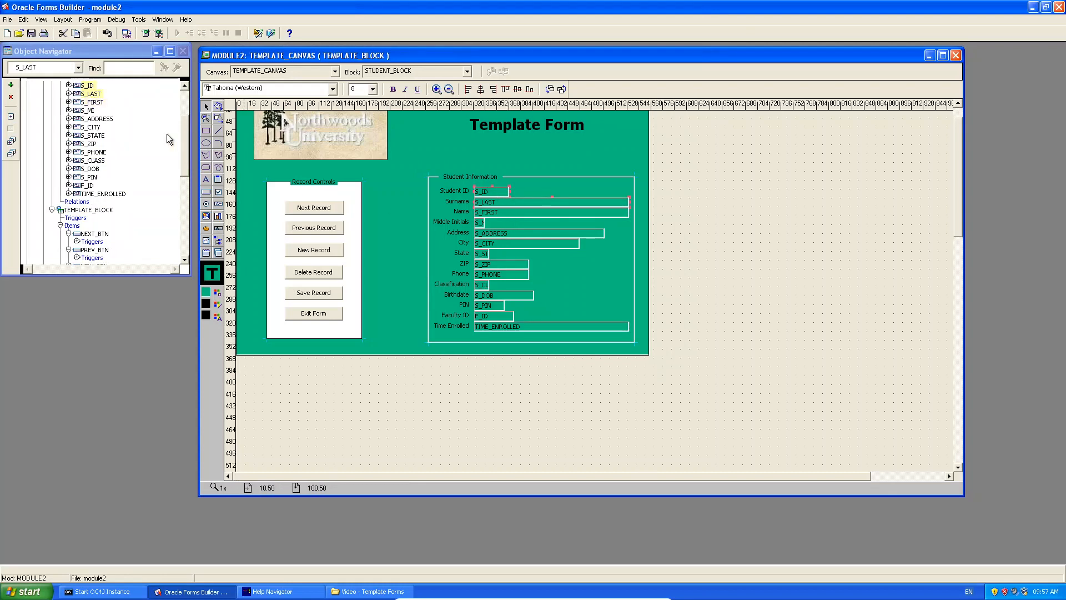
{"action": "left_click", "coordinate": [84, 104], "text": "ctrl"}
{"action": "left_click", "coordinate": [87, 112], "text": "ctrl"}
{"action": "left_click", "coordinate": [89, 120], "text": "ctrl"}
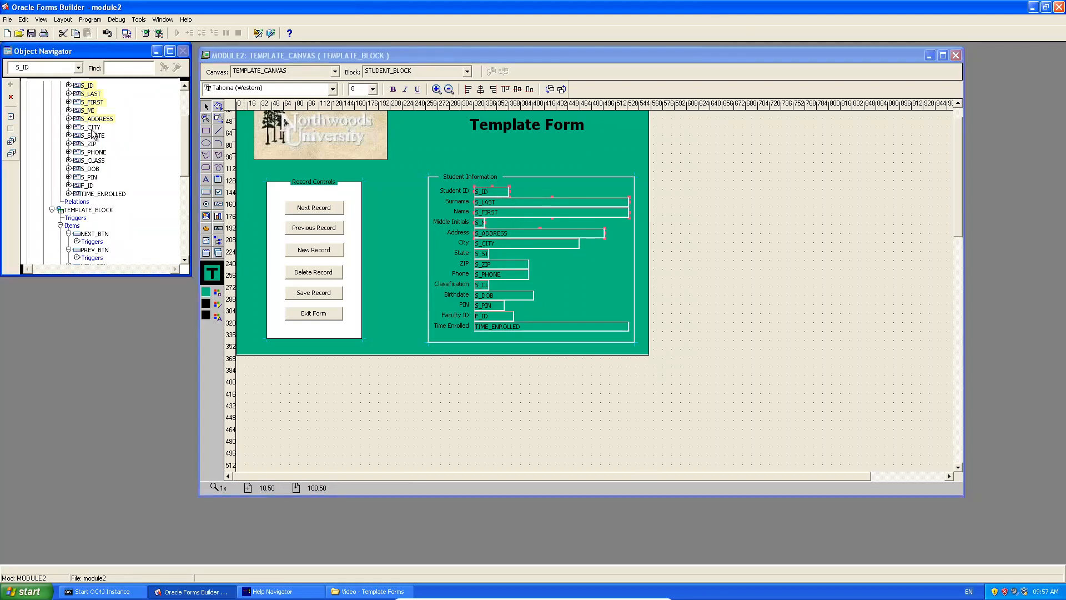
{"action": "left_click", "coordinate": [91, 128], "text": "ctrl"}
{"action": "left_click", "coordinate": [92, 136], "text": "ctrl"}
{"action": "left_click", "coordinate": [92, 144], "text": "ctrl"}
{"action": "left_click", "coordinate": [92, 152], "text": "ctrl"}
{"action": "left_click", "coordinate": [93, 161], "text": "ctrl"}
{"action": "left_click", "coordinate": [94, 169], "text": "ctrl"}
{"action": "left_click", "coordinate": [92, 178], "text": "ctrl"}
{"action": "left_click", "coordinate": [91, 185], "text": "ctrl"}
{"action": "left_click", "coordinate": [94, 193], "text": "ctrl"}
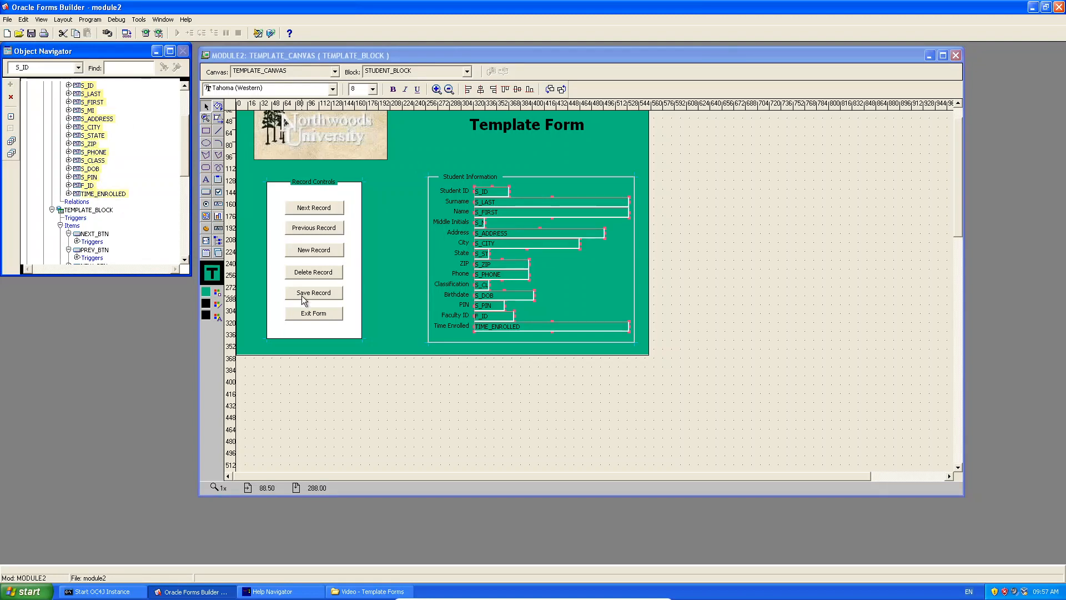
Give the selected student fields a white fill colour.
{"action": "left_click", "coordinate": [217, 292]}
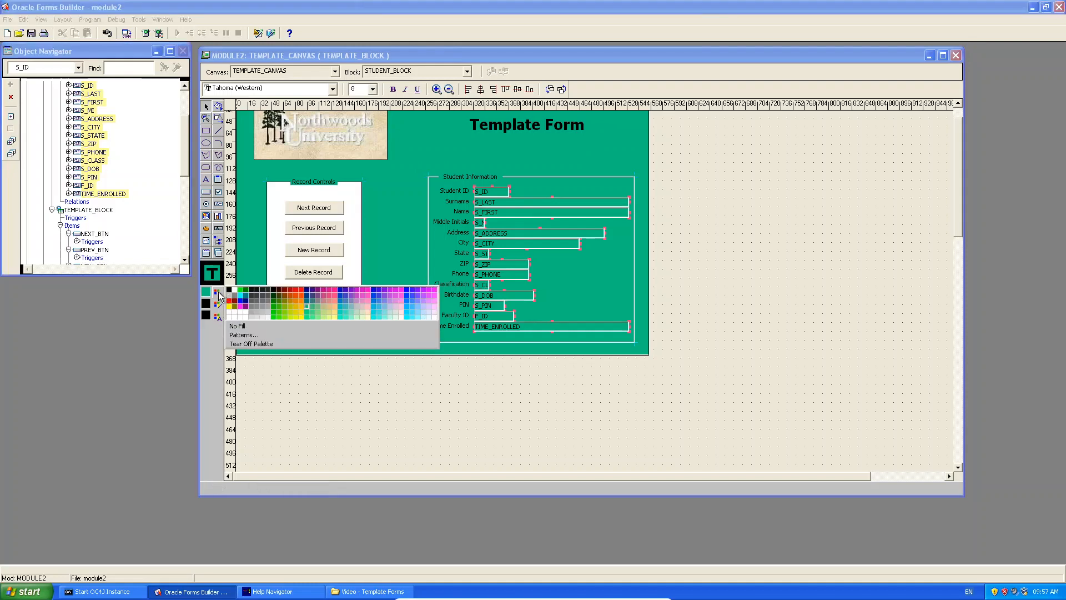
{"action": "left_click", "coordinate": [235, 293]}
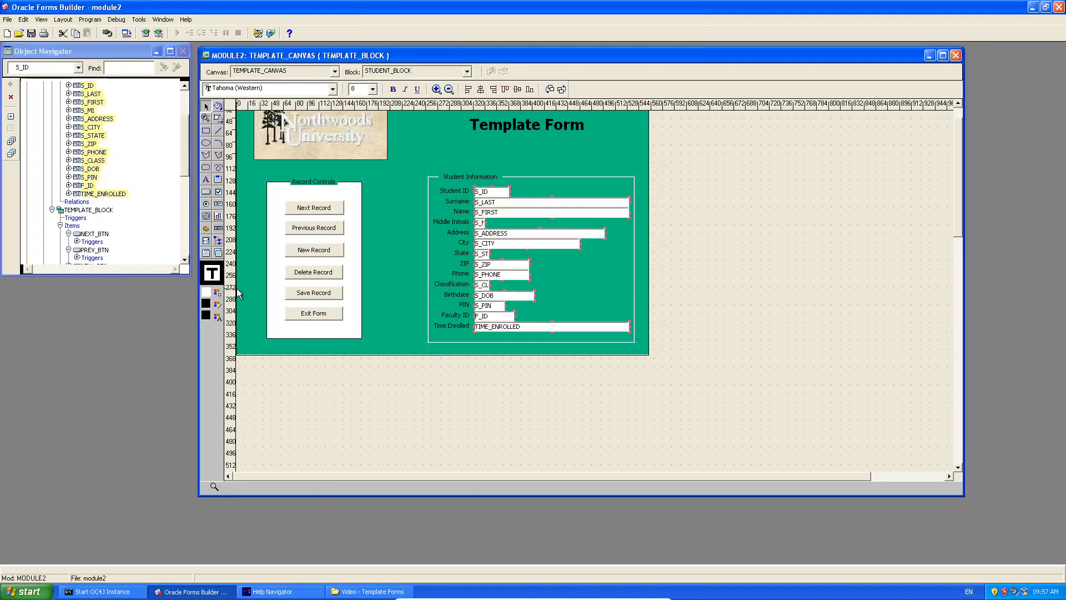
{"action": "left_click", "coordinate": [720, 258]}
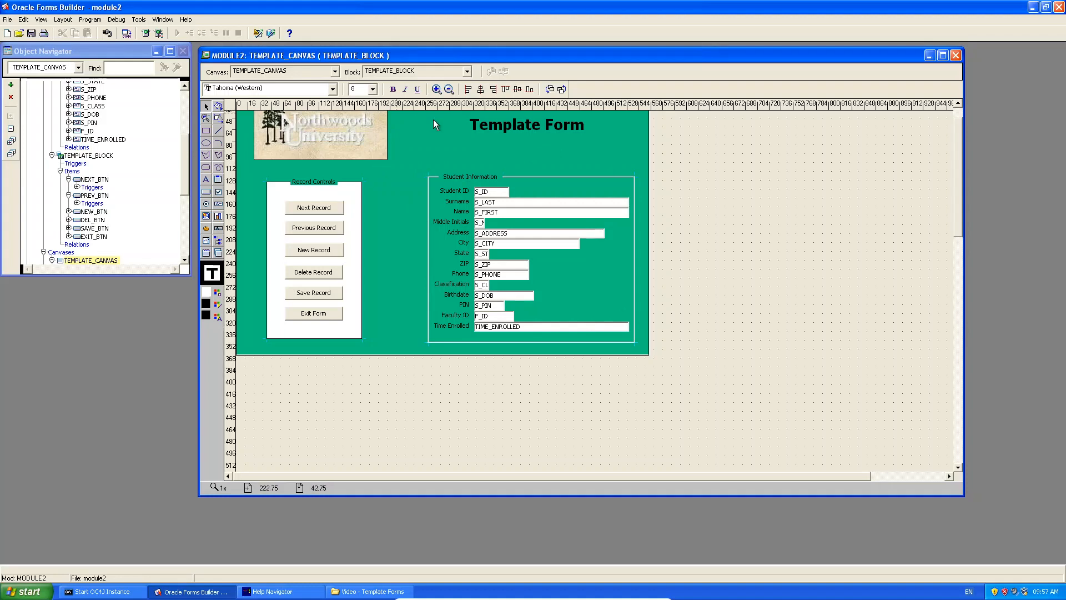
Run the form in the browser, query the student records and step through them with the record arrows.
{"action": "left_click", "coordinate": [145, 33]}
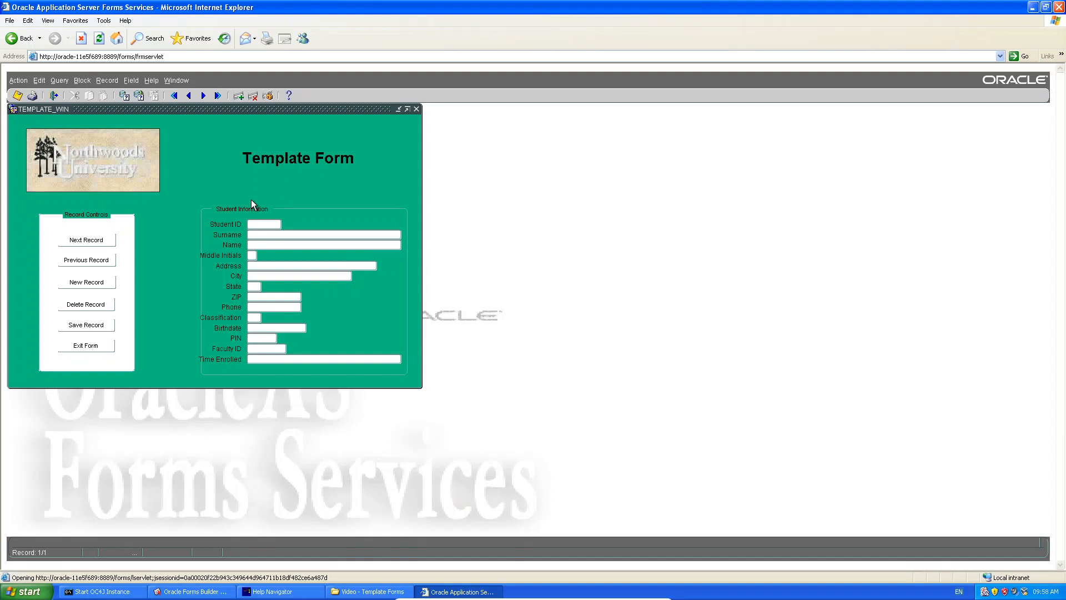
{"action": "left_click", "coordinate": [140, 96]}
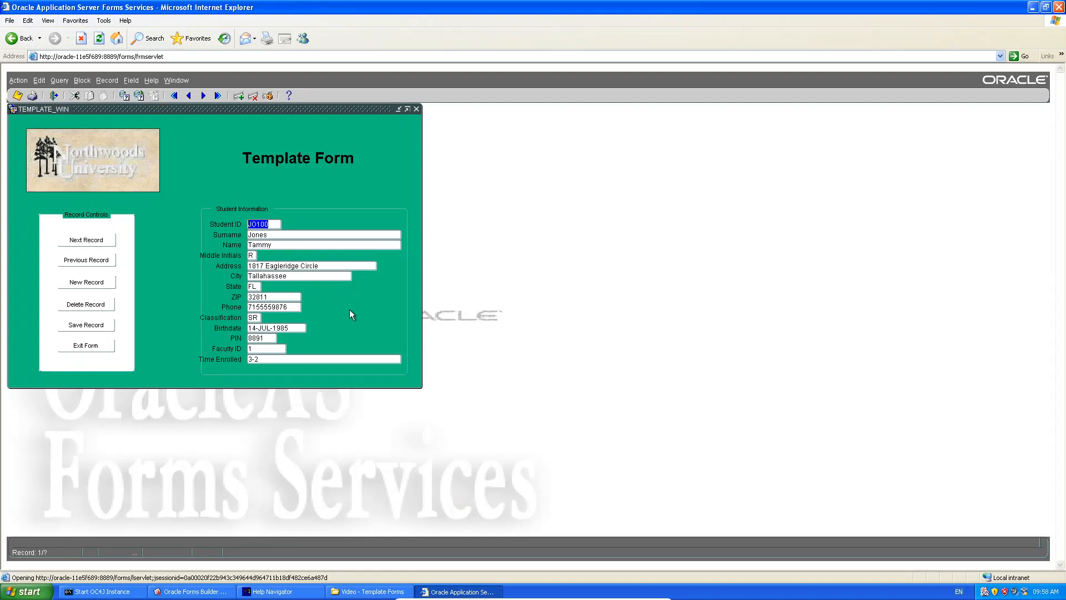
{"action": "left_click", "coordinate": [204, 96]}
{"action": "left_click", "coordinate": [203, 96]}
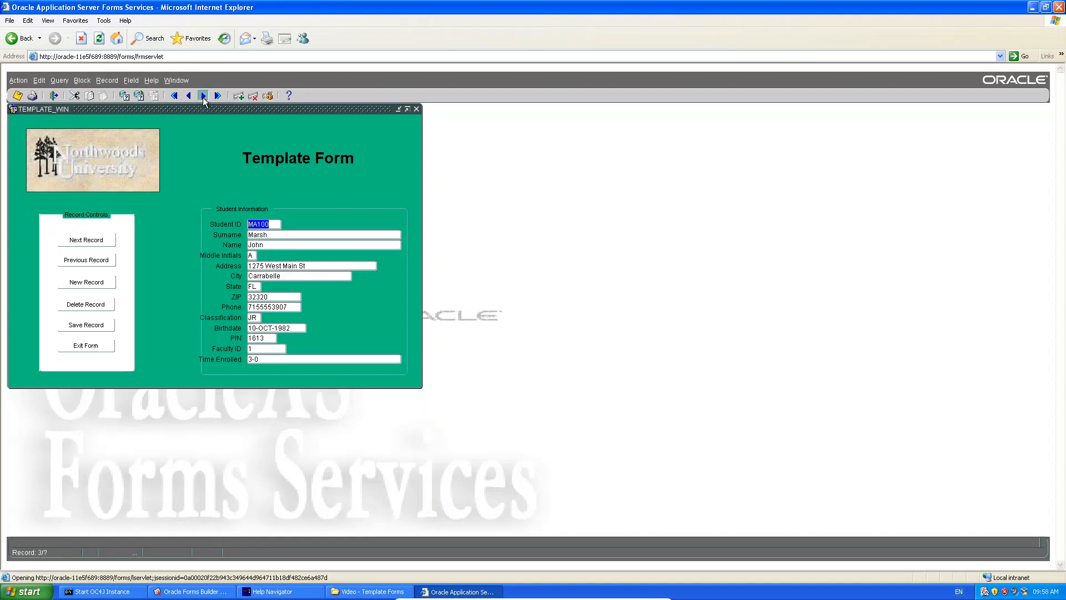
{"action": "left_click", "coordinate": [204, 95]}
{"action": "left_click", "coordinate": [190, 96]}
{"action": "left_click", "coordinate": [190, 97]}
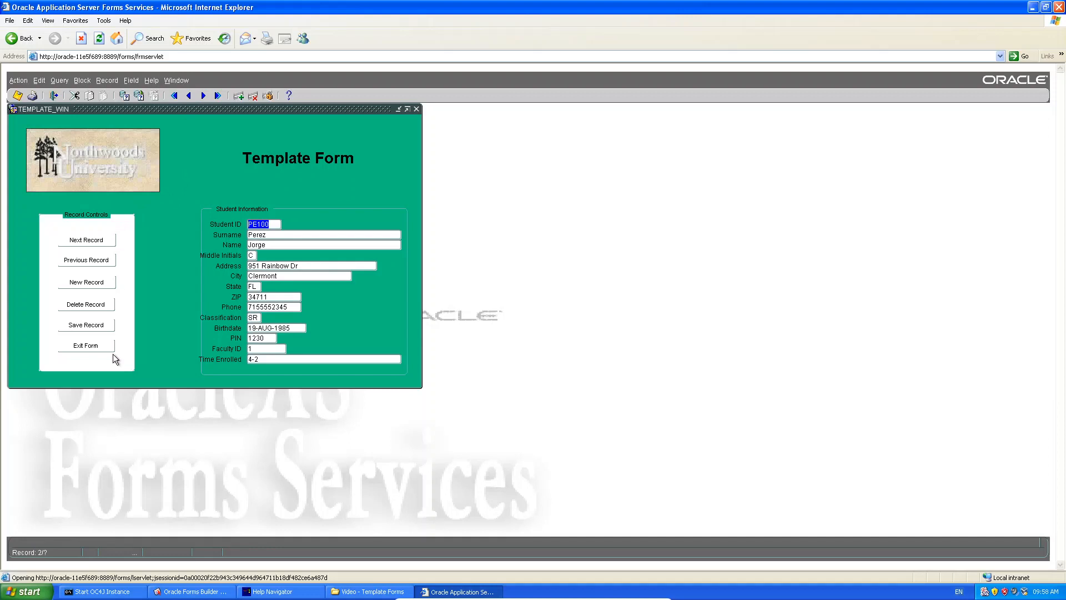
Test the Next, Previous, New and Delete buttons, then exit the form and close the browser.
{"action": "left_click", "coordinate": [100, 244]}
{"action": "left_click", "coordinate": [101, 245]}
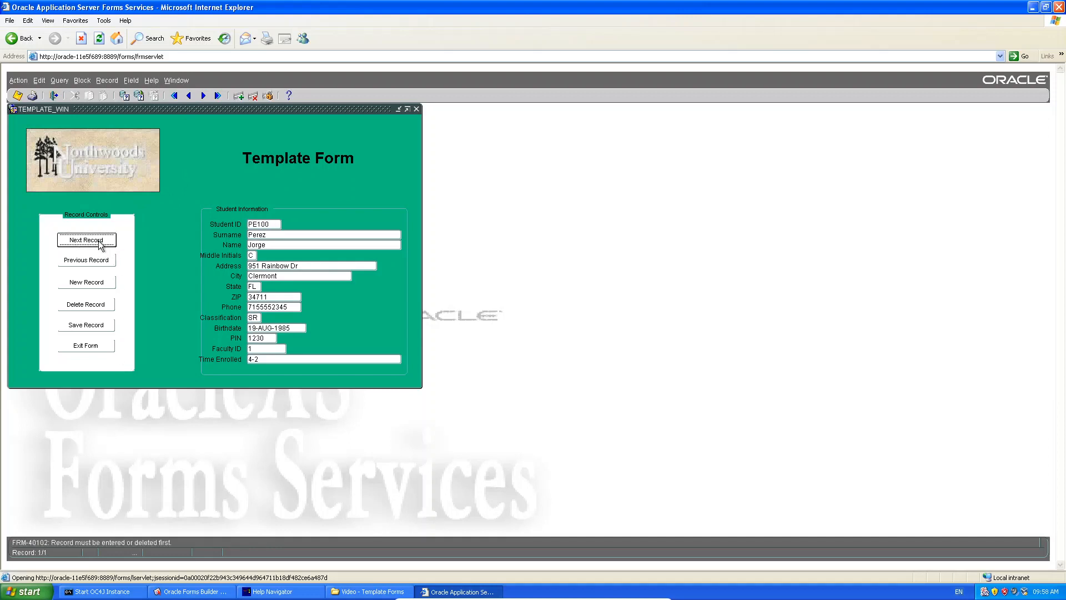
{"action": "left_click", "coordinate": [95, 262]}
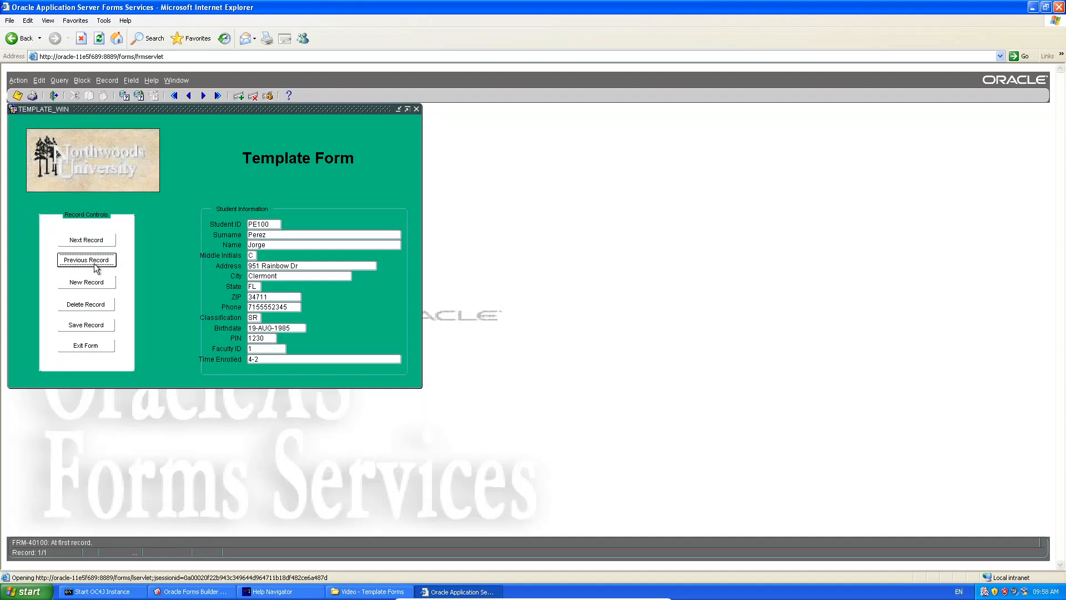
{"action": "left_click", "coordinate": [98, 283]}
{"action": "left_click", "coordinate": [96, 304]}
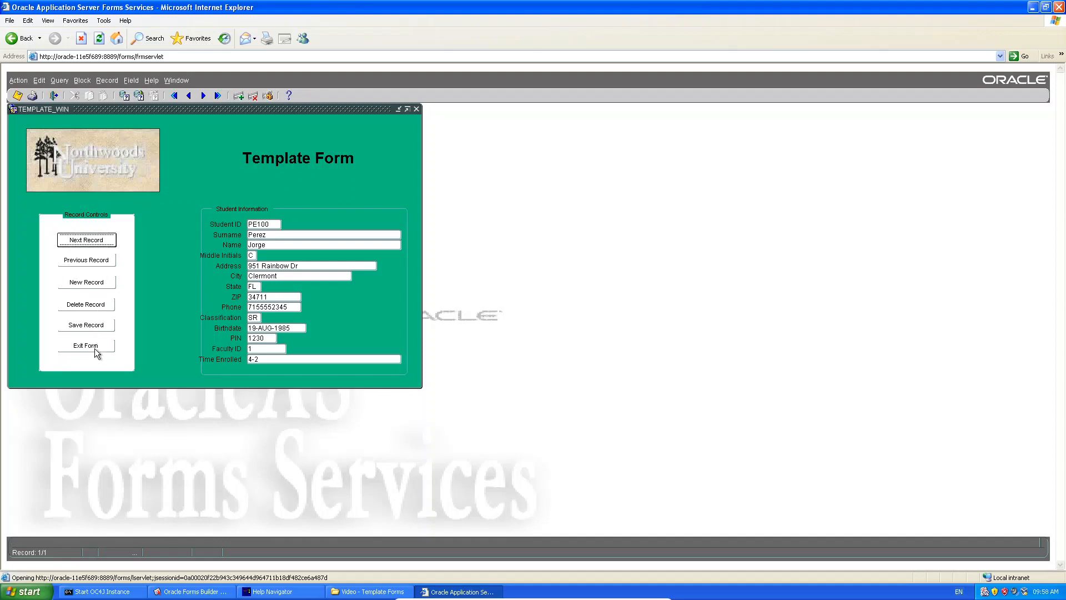
{"action": "left_click", "coordinate": [93, 349]}
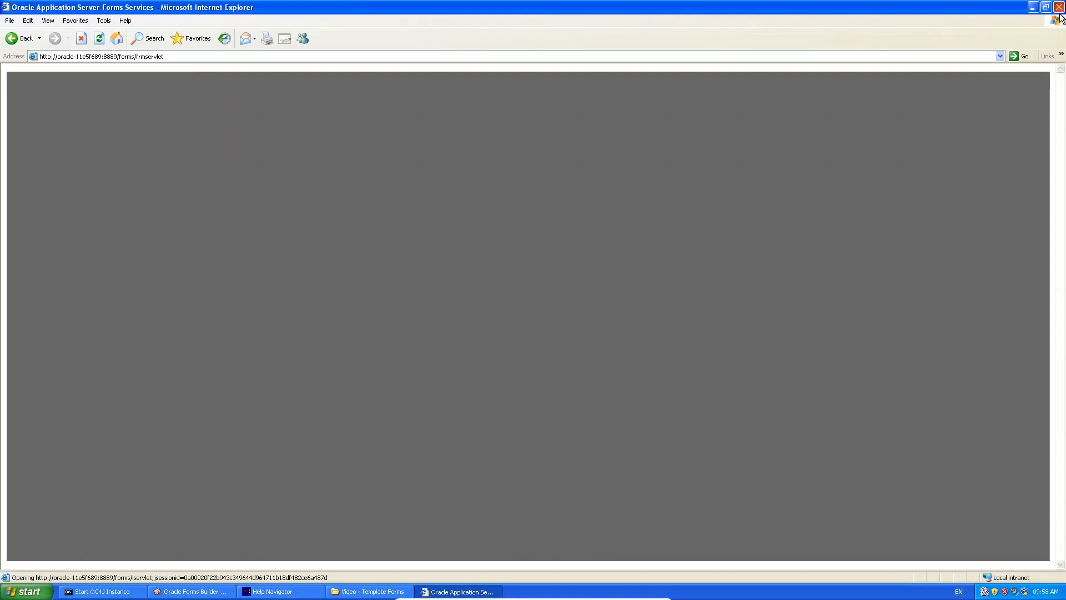
{"action": "left_click", "coordinate": [1060, 8]}
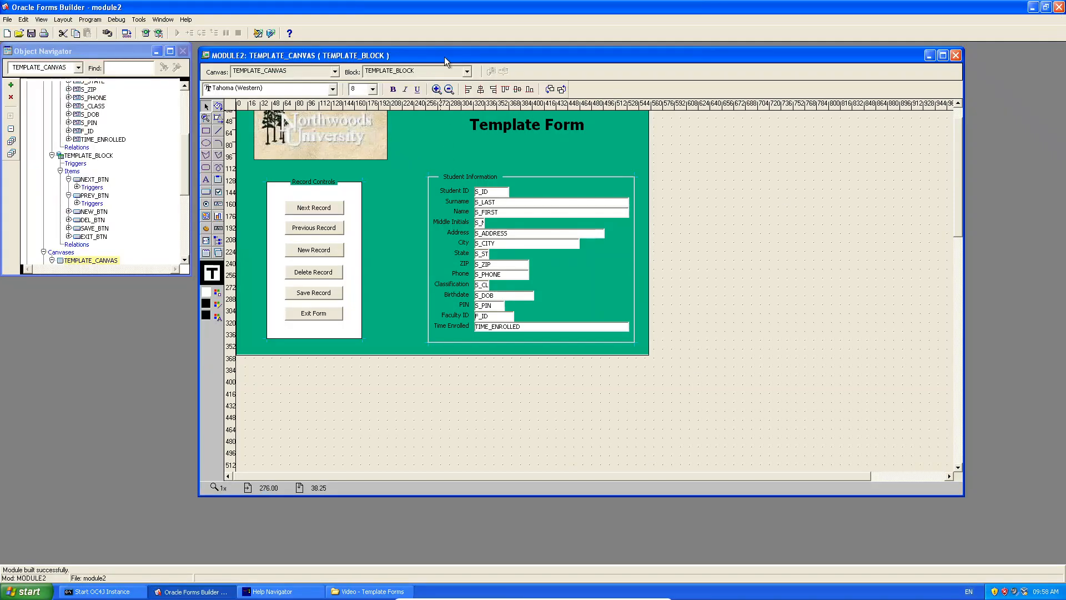
Read the NEXT_RECORD Built-in help topic from the help index, then close the topic window.
{"action": "left_click_drag", "start_coordinate": [444, 60], "coordinate": [455, 57]}
{"action": "mouse_move", "coordinate": [184, 148]}
{"action": "left_mouse_down"}
{"action": "mouse_move", "coordinate": [186, 115]}
{"action": "mouse_move", "coordinate": [190, 148]}
{"action": "left_mouse_up"}
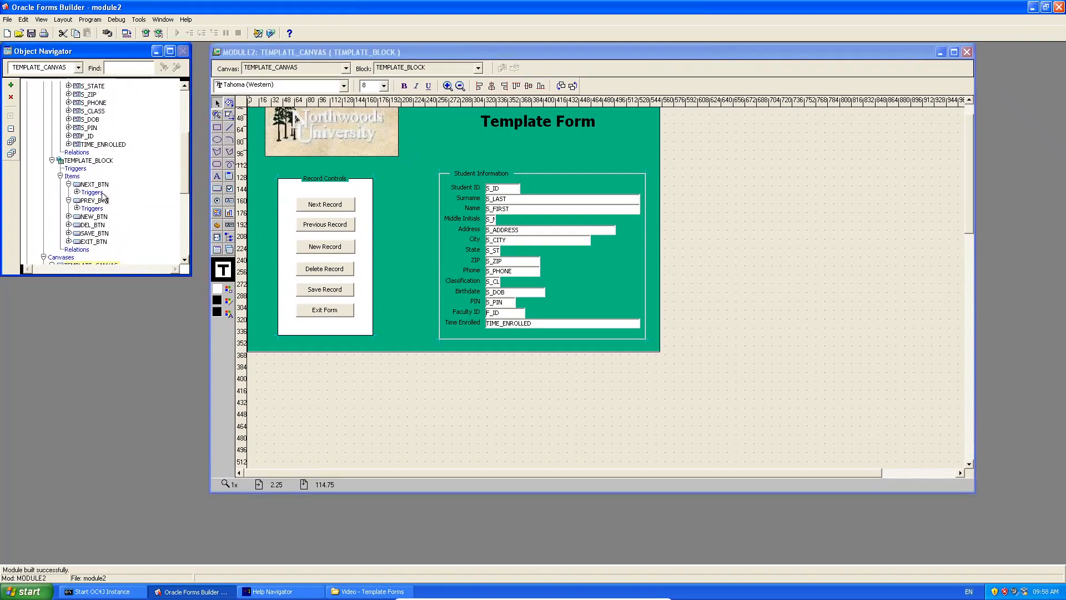
{"action": "left_click", "coordinate": [275, 592]}
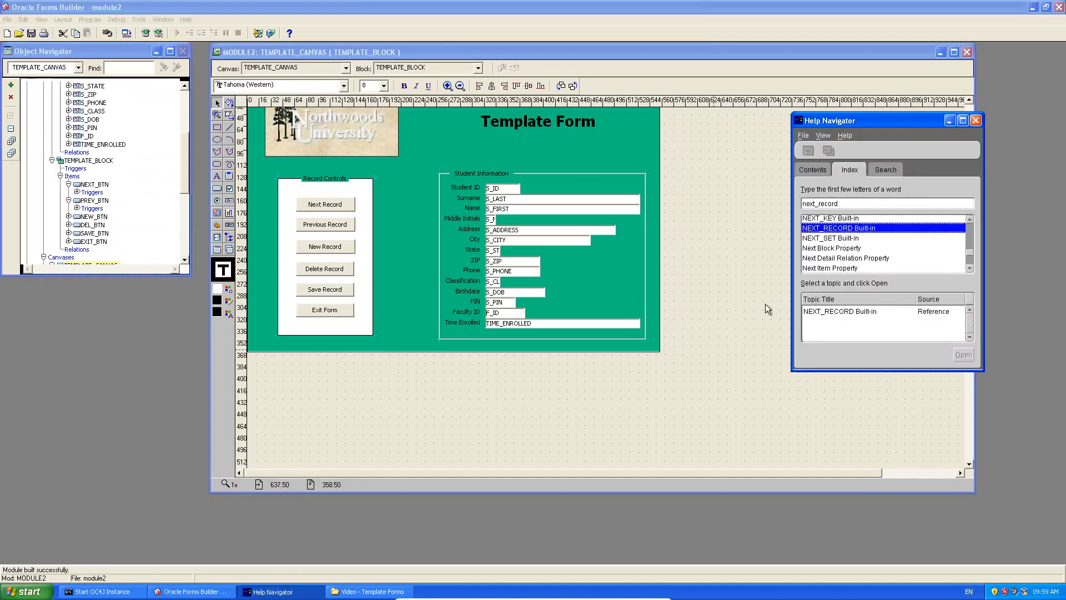
{"action": "double_click", "coordinate": [852, 232]}
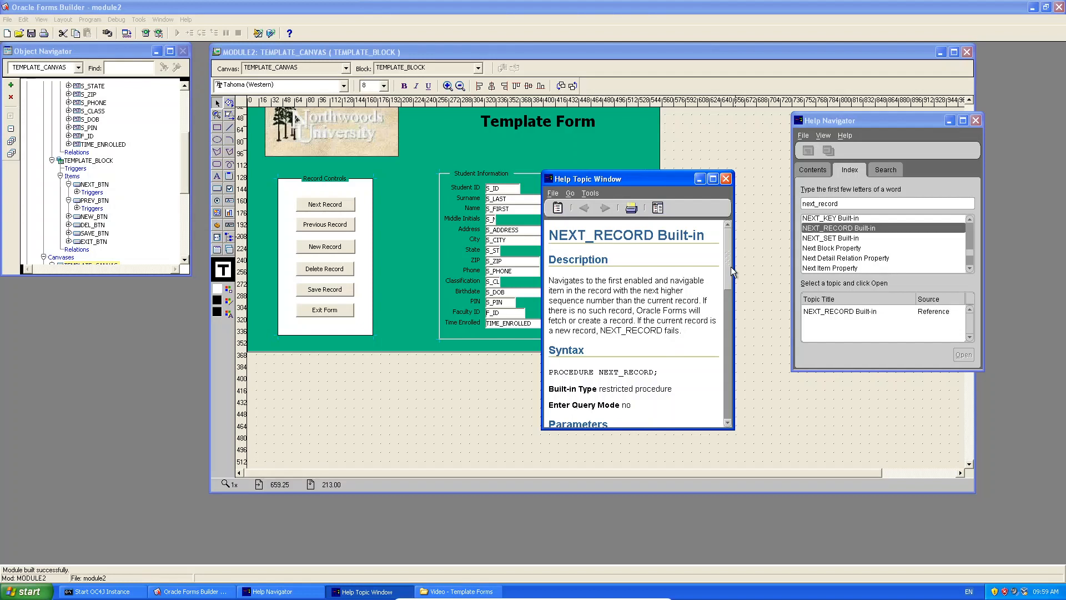
{"action": "scroll", "coordinate": [729, 271], "scroll_direction": "down", "scroll_amount": 1}
{"action": "left_click_drag", "start_coordinate": [731, 276], "coordinate": [727, 239]}
{"action": "left_click", "coordinate": [725, 179]}
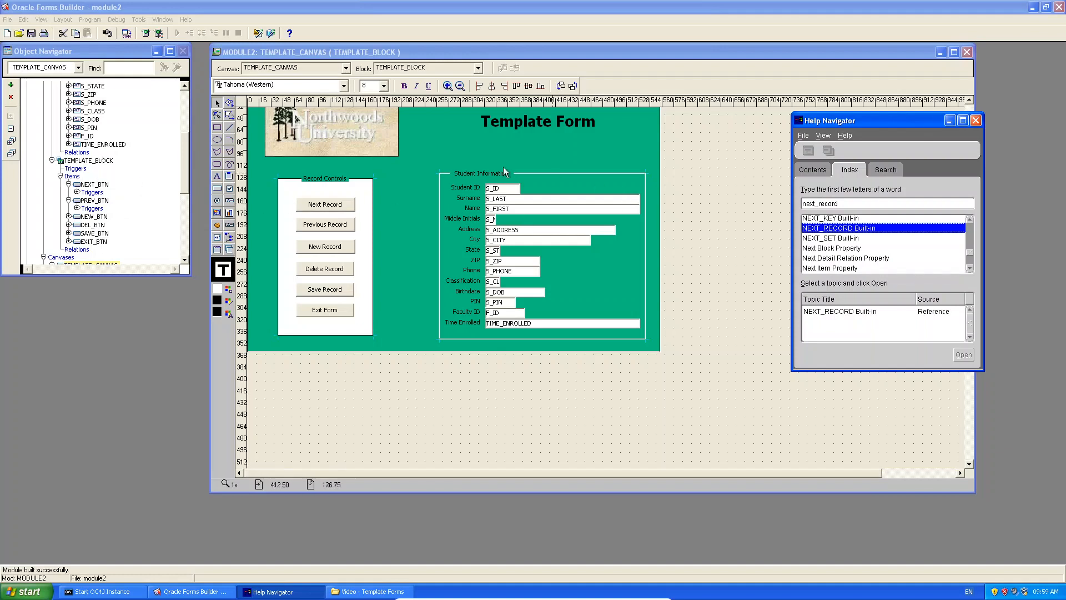
Move NEXT_BTN, PREV_BTN, NEW_BTN, DEL_BTN, SAVE_BTN and EXIT_BTN into STUDENT_BLOCK, then run the form.
{"action": "left_click", "coordinate": [82, 186]}
{"action": "left_click", "coordinate": [92, 201], "text": "ctrl"}
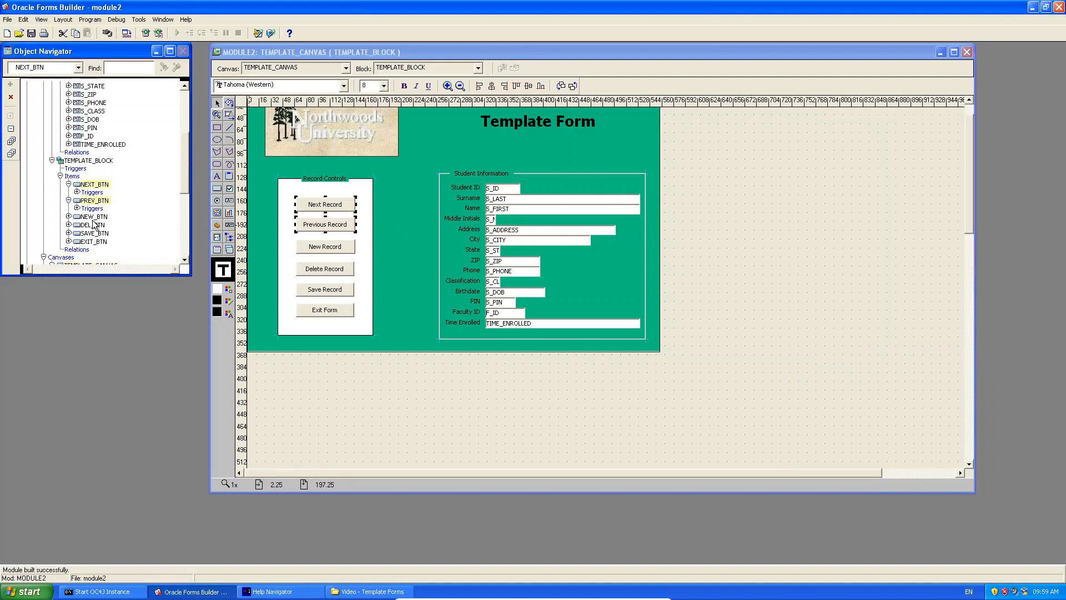
{"action": "left_click", "coordinate": [91, 217], "text": "ctrl"}
{"action": "left_click", "coordinate": [92, 224], "text": "ctrl"}
{"action": "left_click", "coordinate": [92, 233], "text": "ctrl"}
{"action": "left_click", "coordinate": [92, 241], "text": "ctrl"}
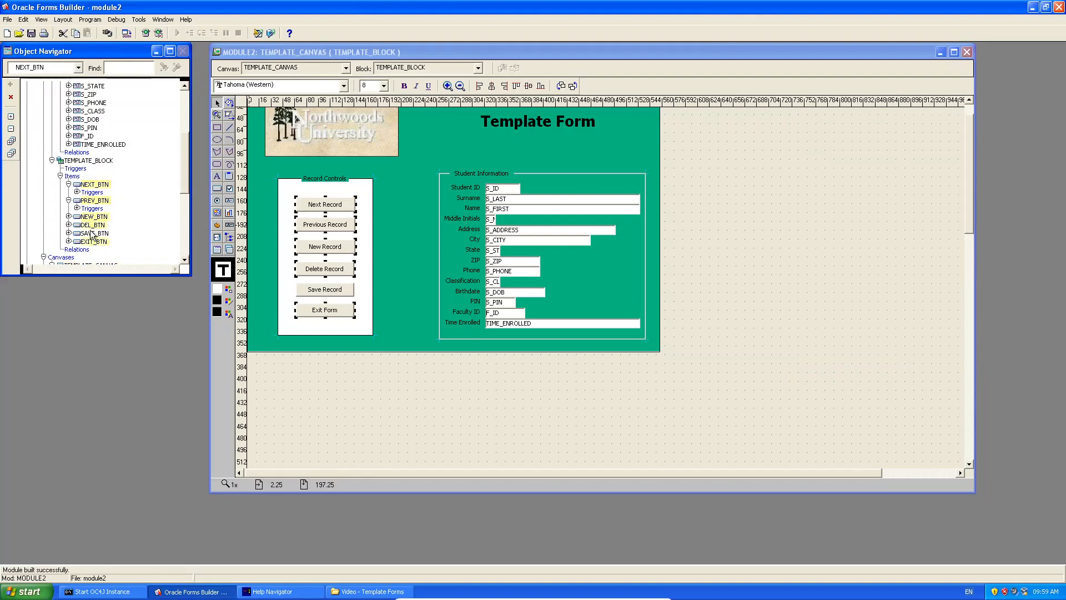
{"action": "left_click_drag", "start_coordinate": [90, 187], "coordinate": [87, 151]}
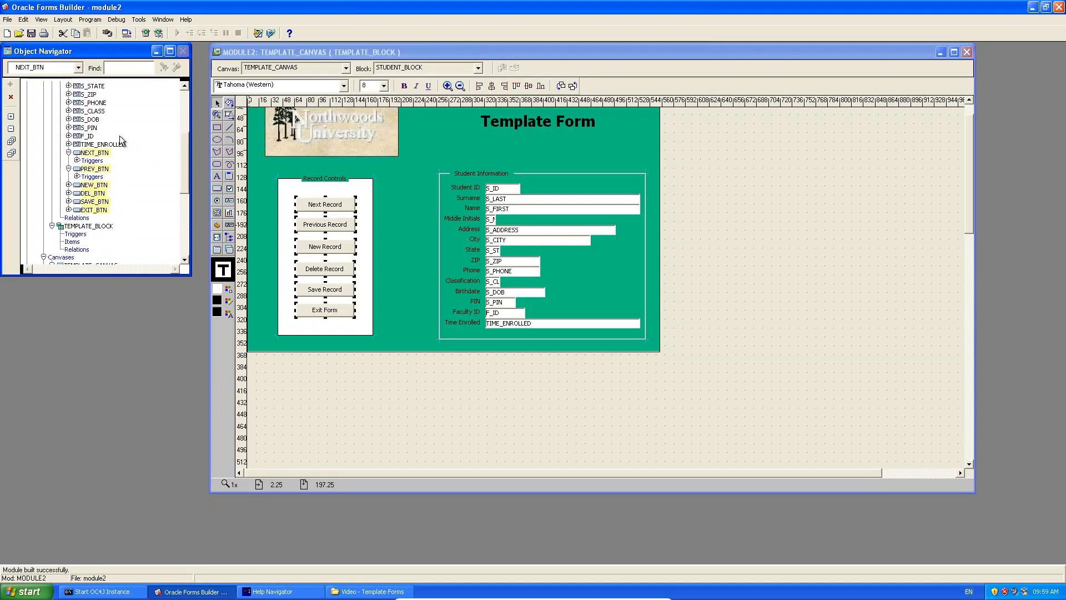
{"action": "mouse_move", "coordinate": [188, 169]}
{"action": "left_mouse_down"}
{"action": "mouse_move", "coordinate": [183, 131]}
{"action": "mouse_move", "coordinate": [182, 158]}
{"action": "left_mouse_up"}
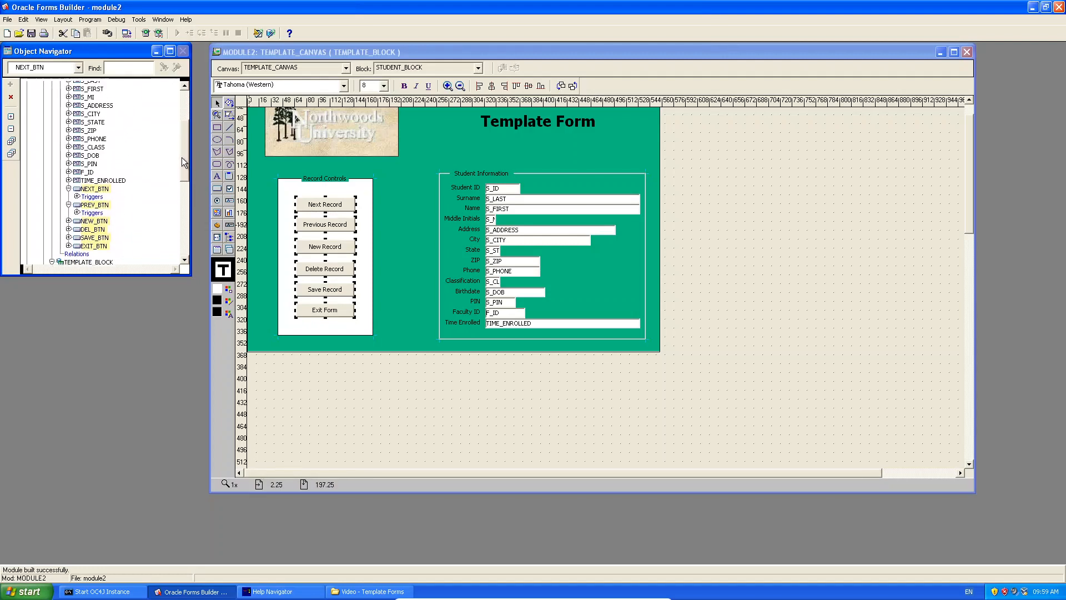
{"action": "left_click", "coordinate": [148, 33]}
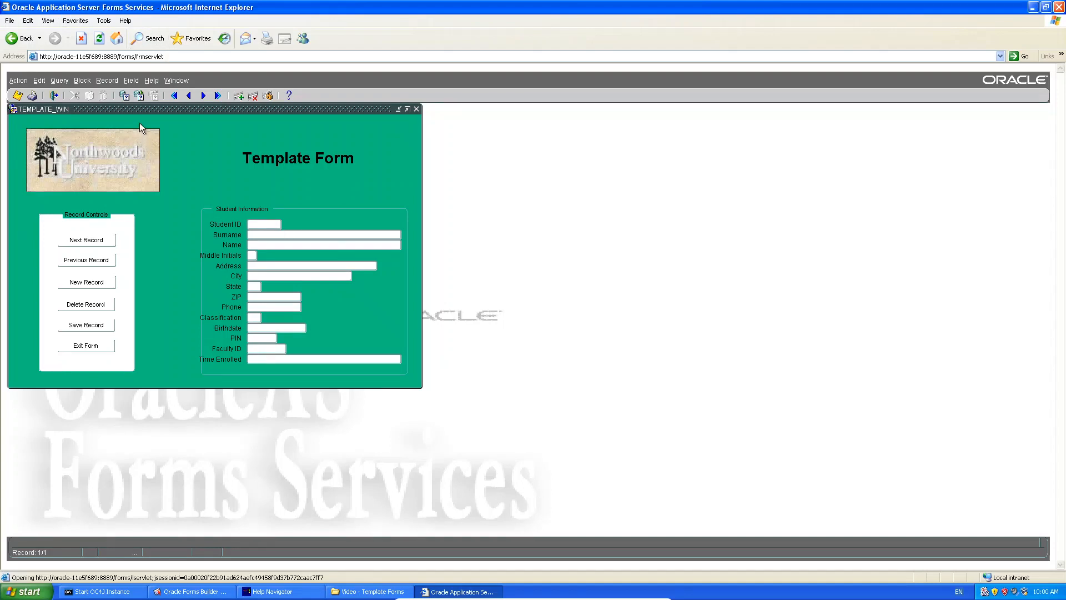
Query the student records, go forward two records and back one, then start a new record.
{"action": "left_click", "coordinate": [138, 96]}
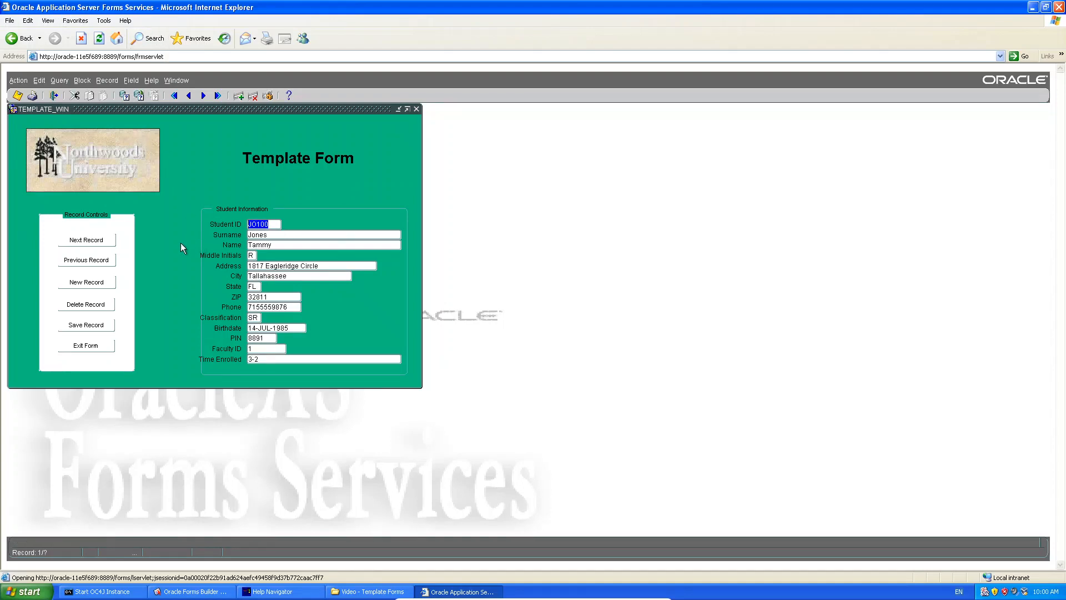
{"action": "left_click", "coordinate": [86, 240]}
{"action": "left_click", "coordinate": [86, 240]}
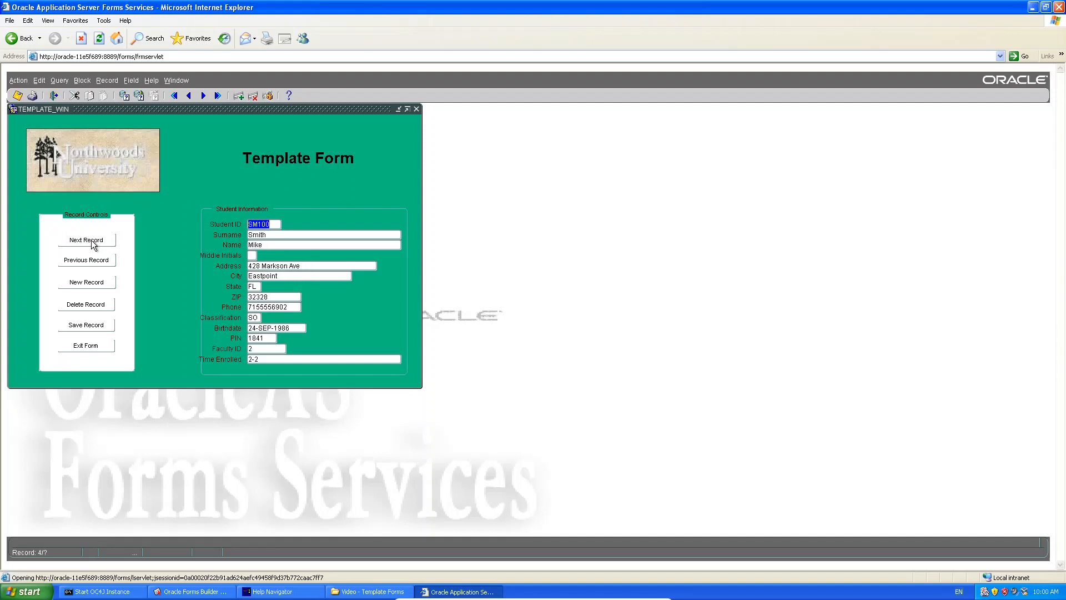
{"action": "left_click", "coordinate": [93, 267]}
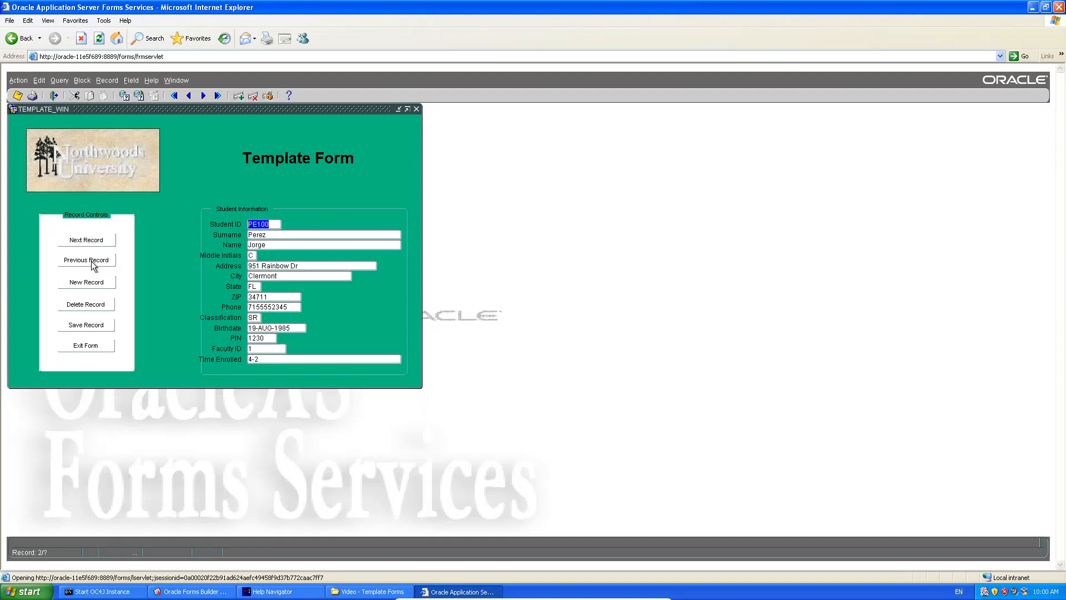
{"action": "left_click", "coordinate": [97, 285]}
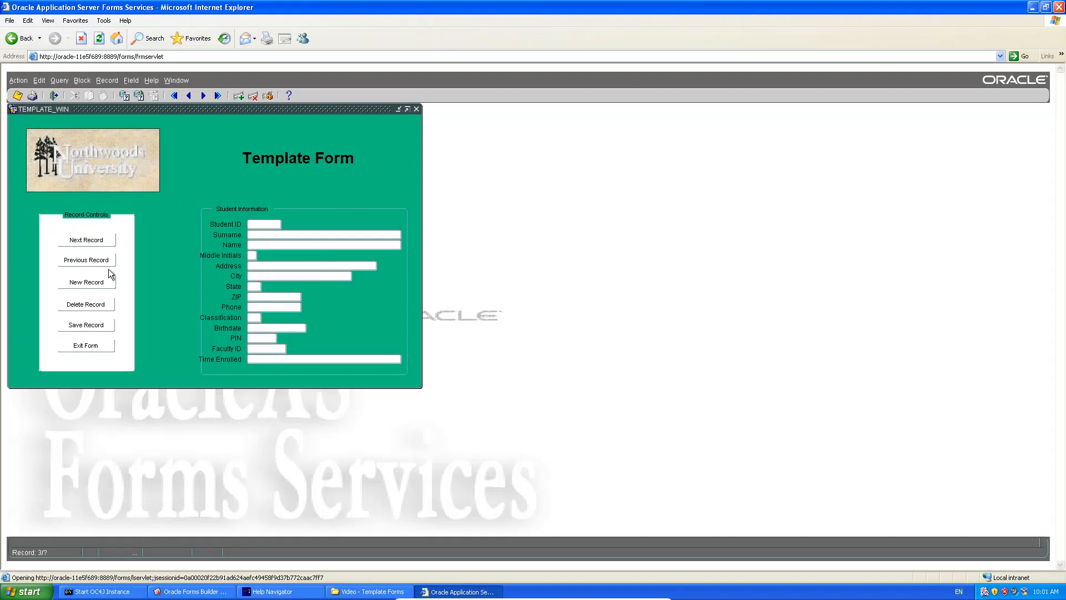
Fill in the new student's surname, name and remaining fields through State and PIN.
{"action": "type", "text": "Rd1"}
{"action": "type", "text": "D10"}
{"action": "type", "text": "da Rocha"}
{"action": "key", "text": "Tab"}
{"action": "type", "text": "Ricardo"}
{"action": "key", "text": "Tab"}
{"action": "type", "text": "R"}
{"action": "type", "text": "VUTVUT"}
{"action": "key", "text": "Tab"}
{"action": "type", "text": "GP"}
{"action": "type", "text": "19"}
{"action": "type", "text": "999999999"}
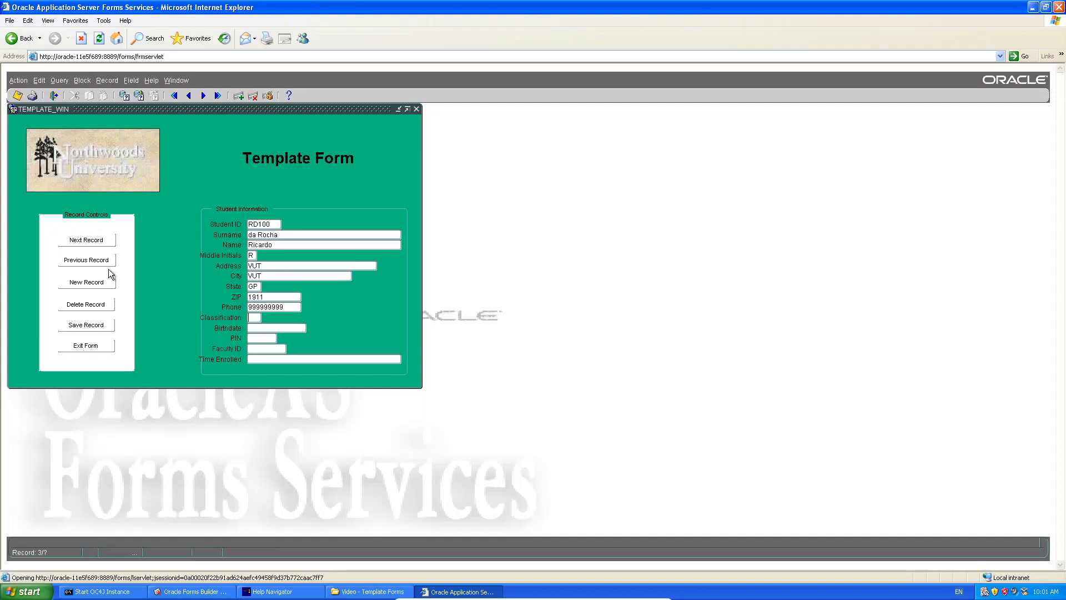
{"action": "type", "text": "SR"}
{"action": "type", "text": "12-DEC-2"}
{"action": "type", "text": "020"}
{"action": "key", "text": "Tab"}
{"action": "type", "text": "1234"}
{"action": "type", "text": "12h00"}
Save the new student record, delete and commit it, then exit the form and close the browser.
{"action": "left_click", "coordinate": [84, 327]}
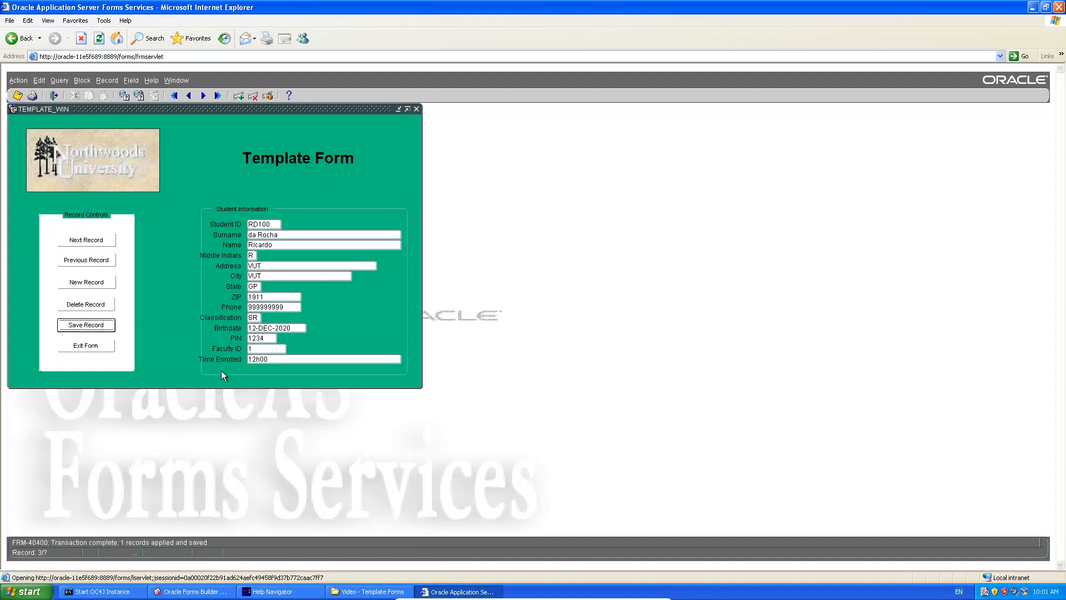
{"action": "left_click", "coordinate": [98, 308]}
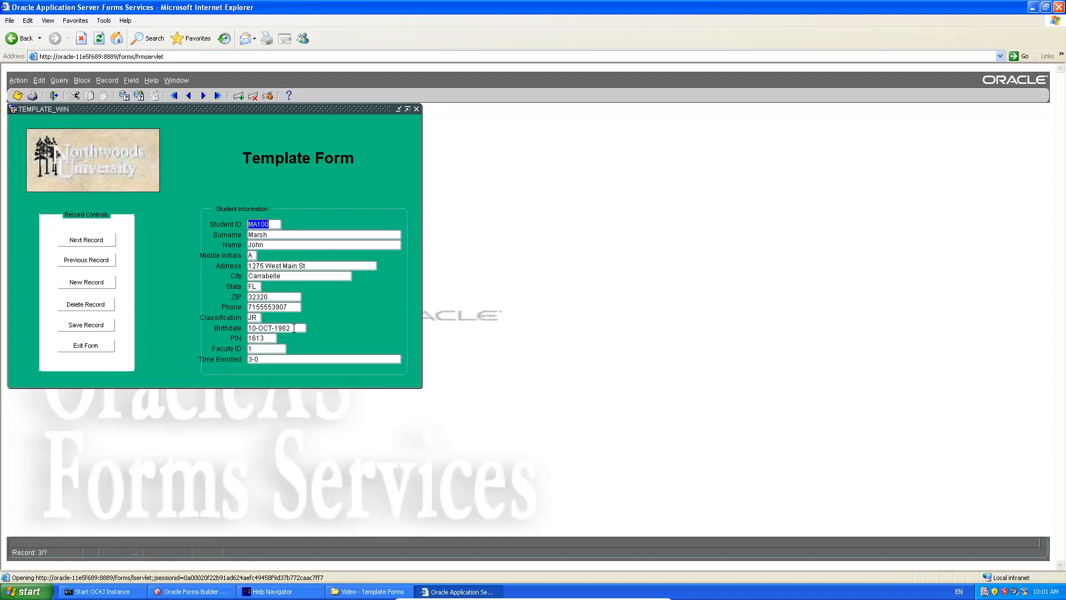
{"action": "left_click", "coordinate": [87, 329]}
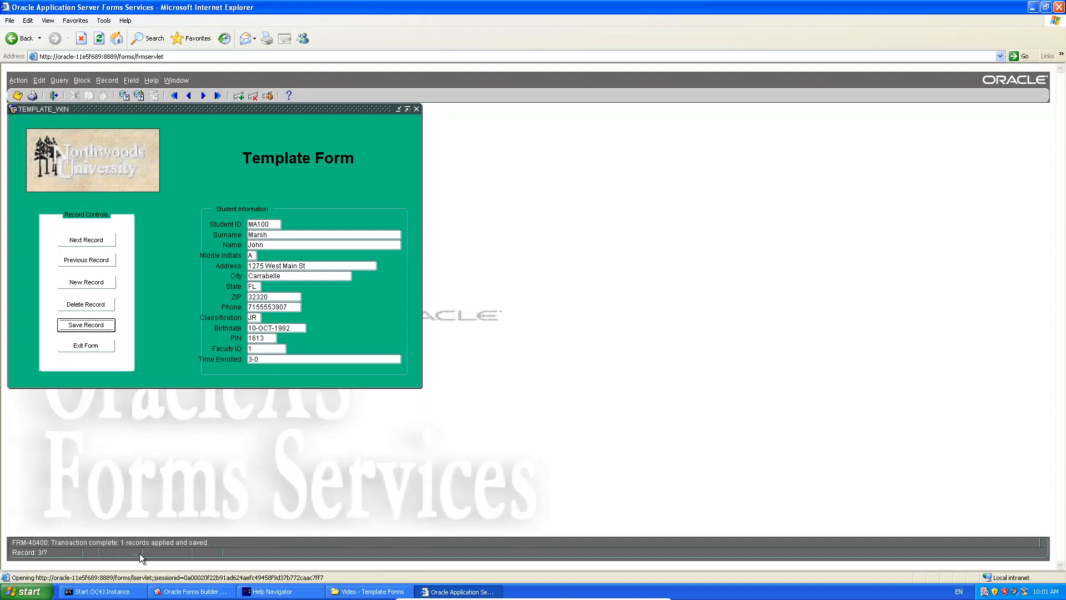
{"action": "left_click", "coordinate": [87, 345]}
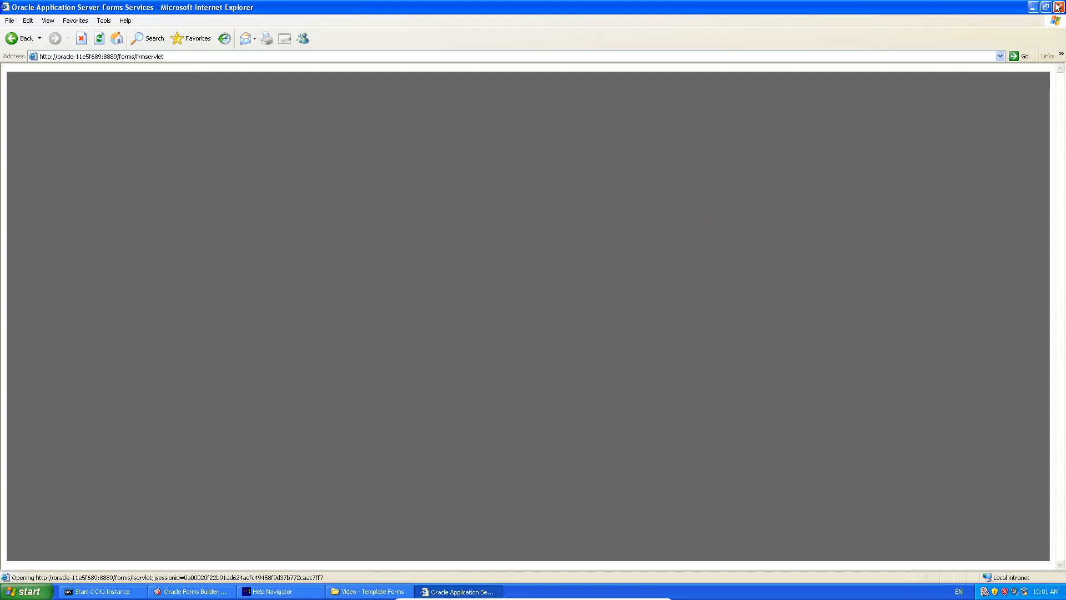
{"action": "left_click", "coordinate": [1058, 7]}
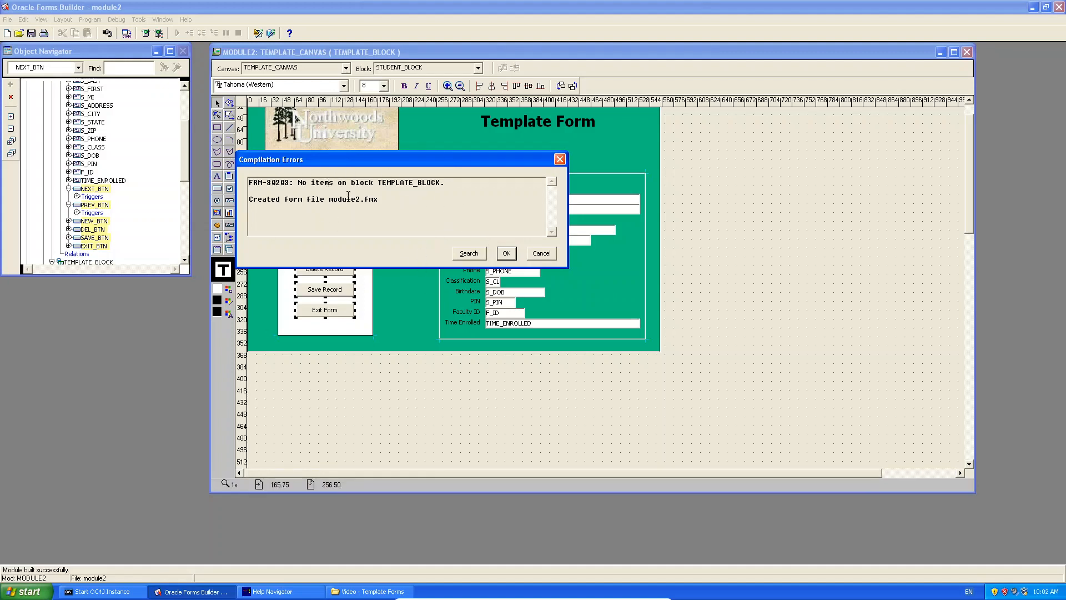
Dismiss the compilation errors and delete the empty TEMPLATE_BLOCK data block.
{"action": "left_click", "coordinate": [540, 253]}
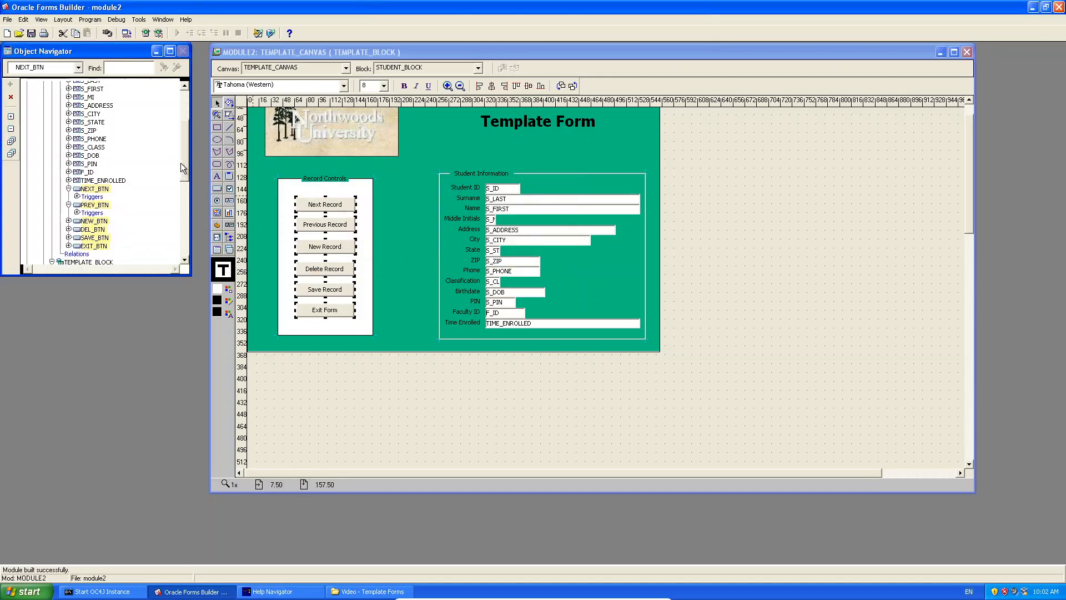
{"action": "mouse_move", "coordinate": [181, 162]}
{"action": "left_mouse_down"}
{"action": "mouse_move", "coordinate": [181, 191]}
{"action": "mouse_move", "coordinate": [181, 151]}
{"action": "mouse_move", "coordinate": [182, 177]}
{"action": "left_mouse_up"}
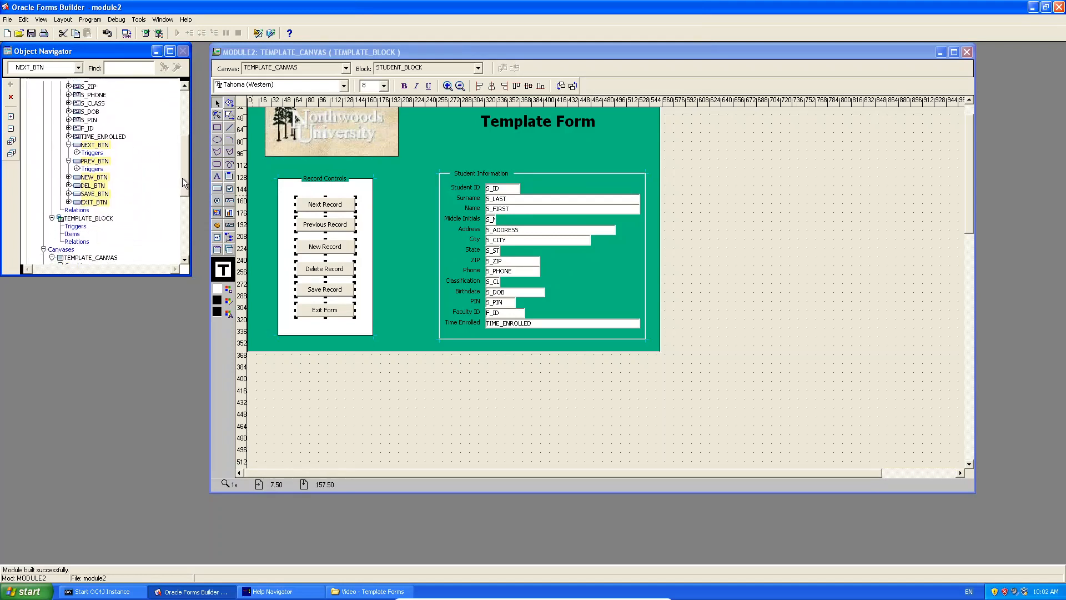
{"action": "left_click", "coordinate": [86, 218]}
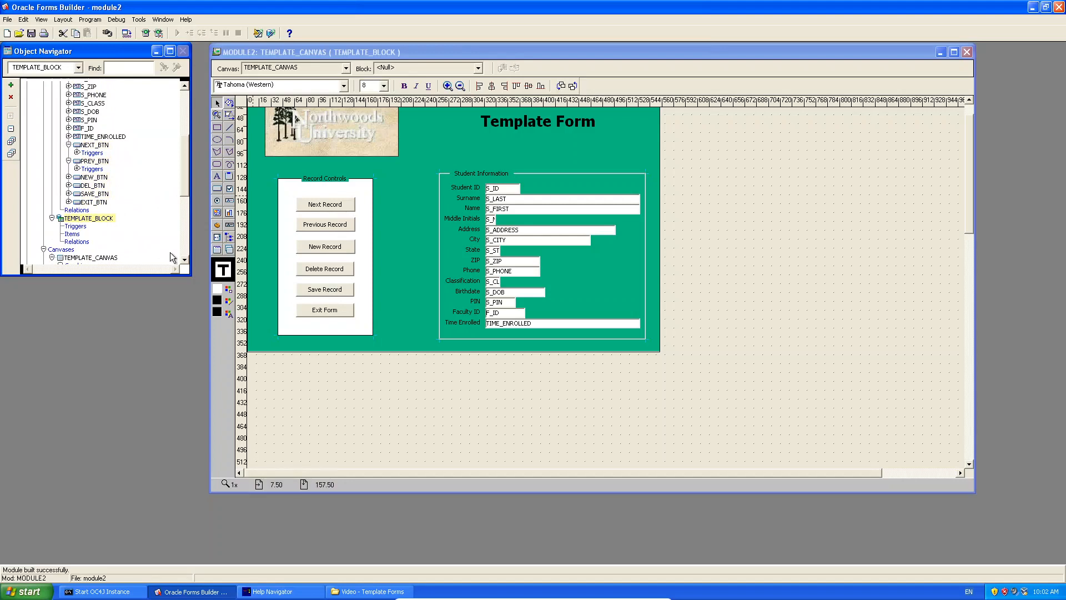
{"action": "key", "text": "Delete"}
{"action": "key", "text": "Return"}
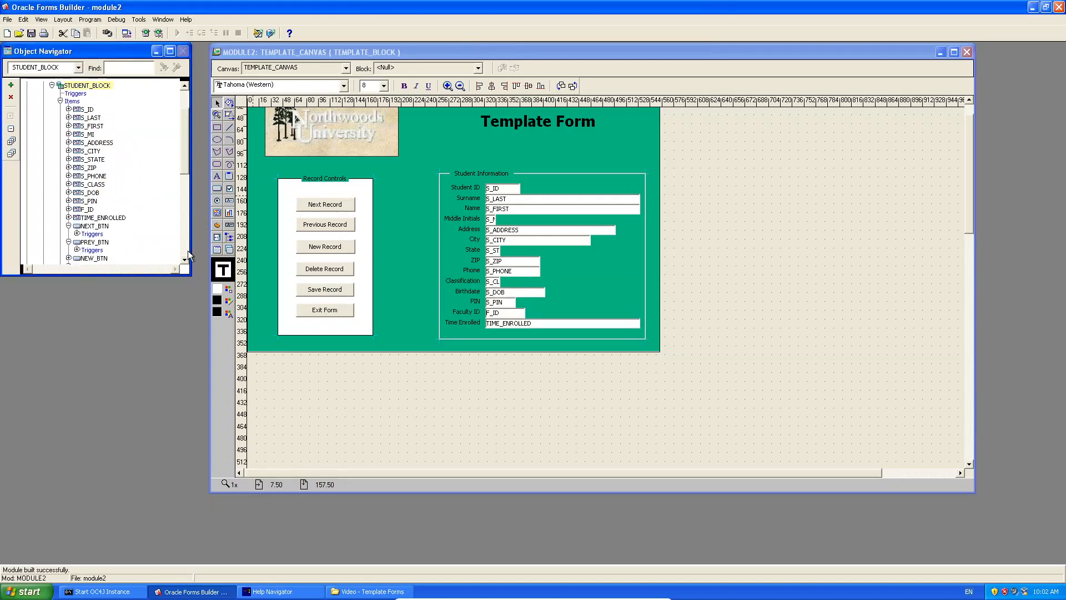
Rename the MODULE2 form module to STUDENT_FORM.
{"action": "scroll", "coordinate": [178, 117], "scroll_direction": "up", "scroll_amount": 2}
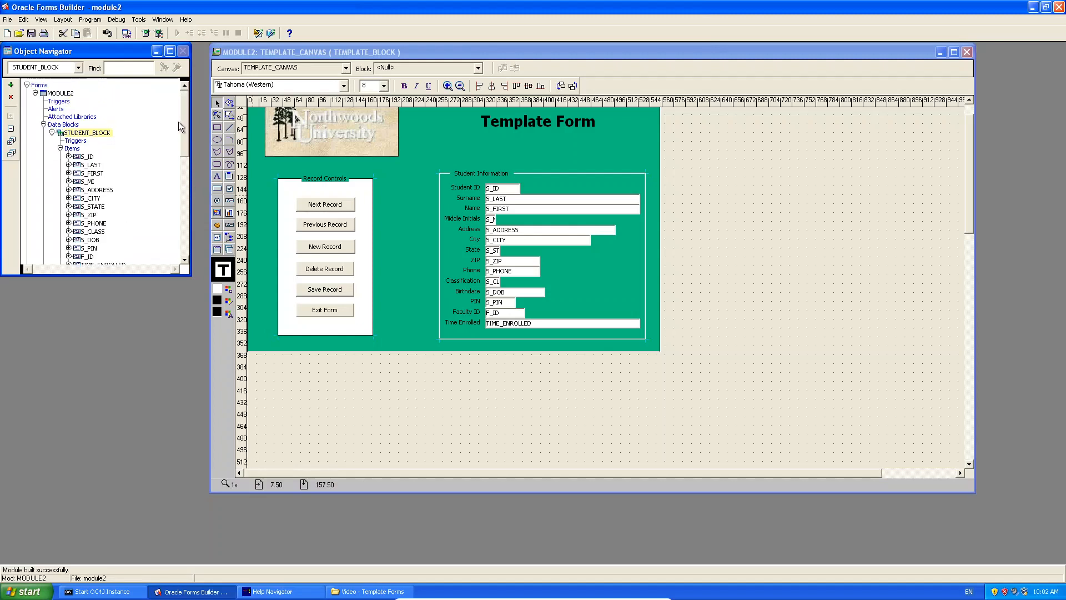
{"action": "left_click", "coordinate": [62, 94]}
{"action": "left_click", "coordinate": [63, 94]}
{"action": "type", "text": "STU"}
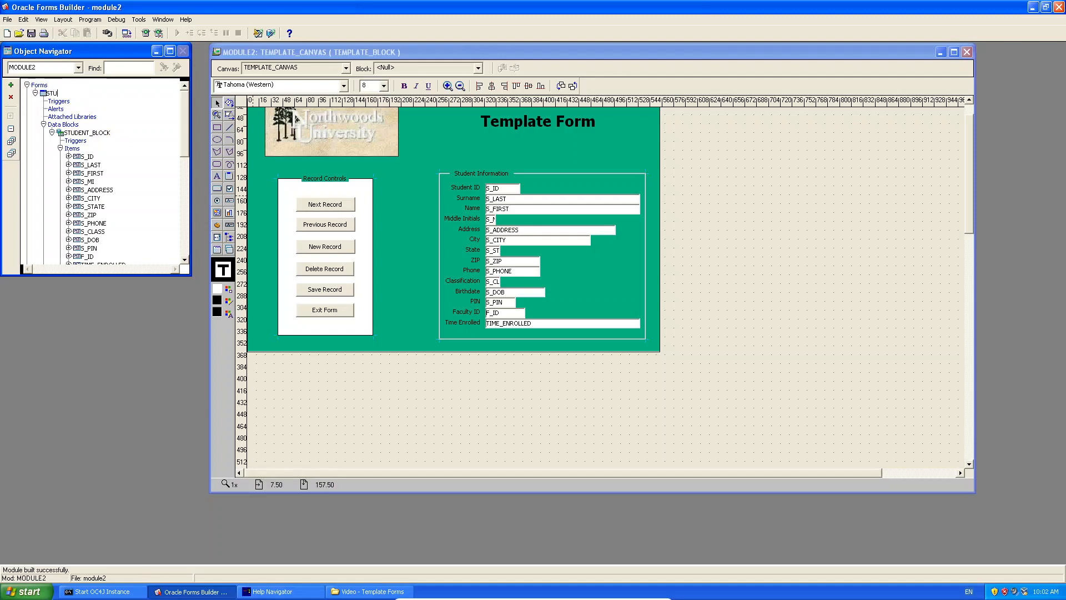
{"action": "type", "text": "DENT_FORM"}
{"action": "key", "text": "Return"}
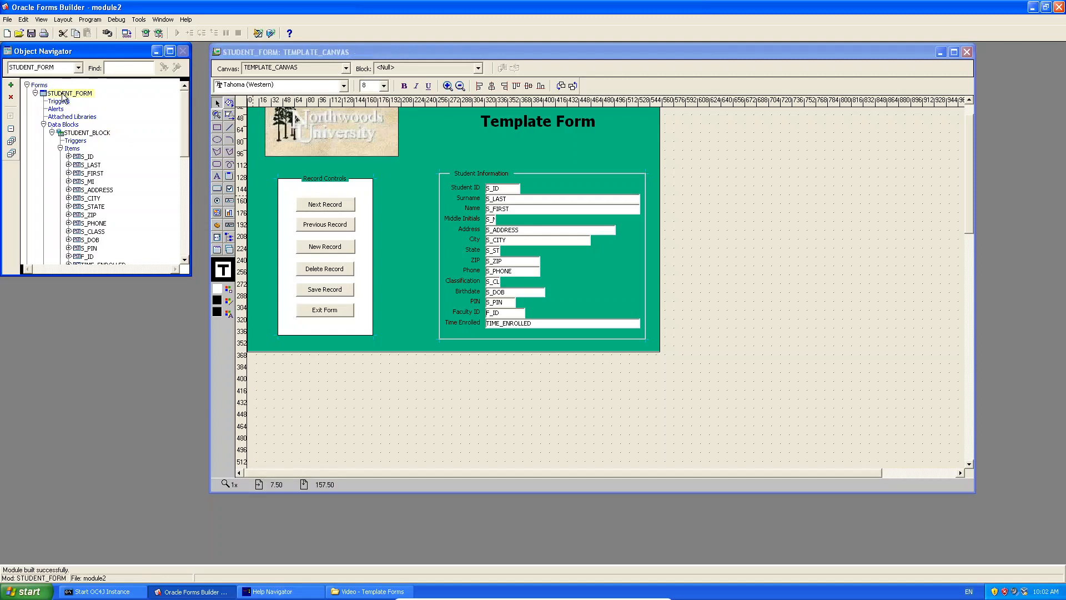
Change the layout heading from 'Template Form' to 'Student Form'.
{"action": "left_click", "coordinate": [517, 128]}
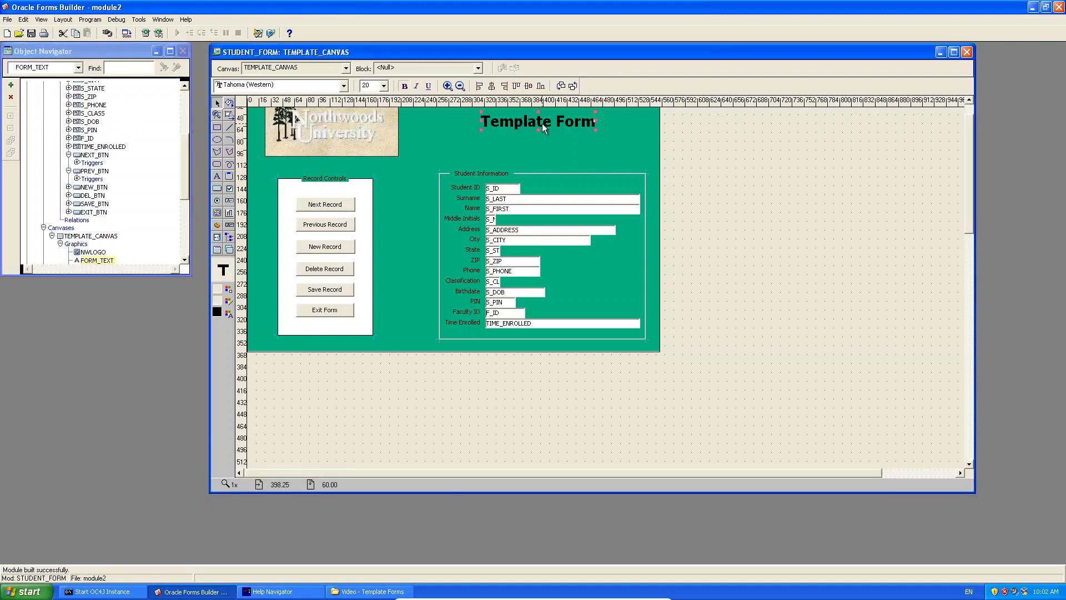
{"action": "double_click", "coordinate": [542, 123]}
{"action": "left_click", "coordinate": [653, 113]}
{"action": "right_click", "coordinate": [554, 125]}
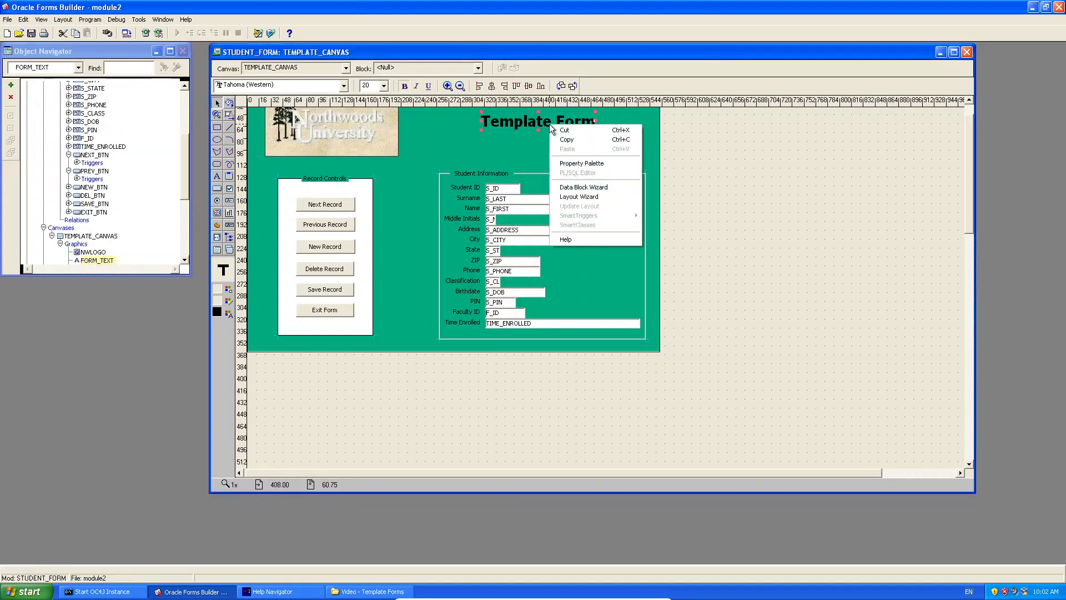
{"action": "left_click", "coordinate": [530, 122]}
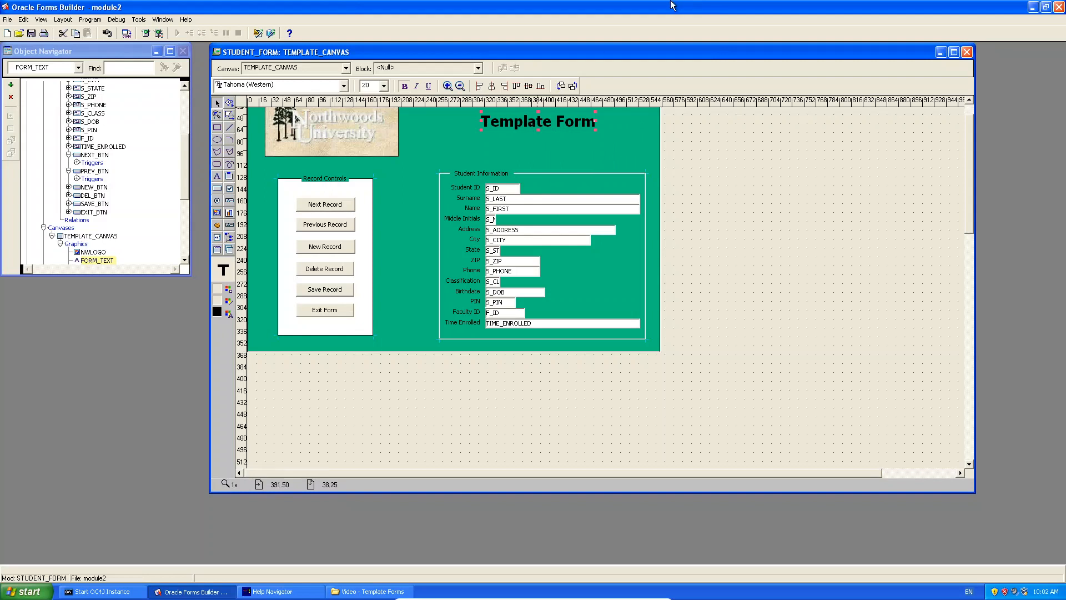
{"action": "double_click", "coordinate": [533, 120]}
{"action": "double_click", "coordinate": [543, 121]}
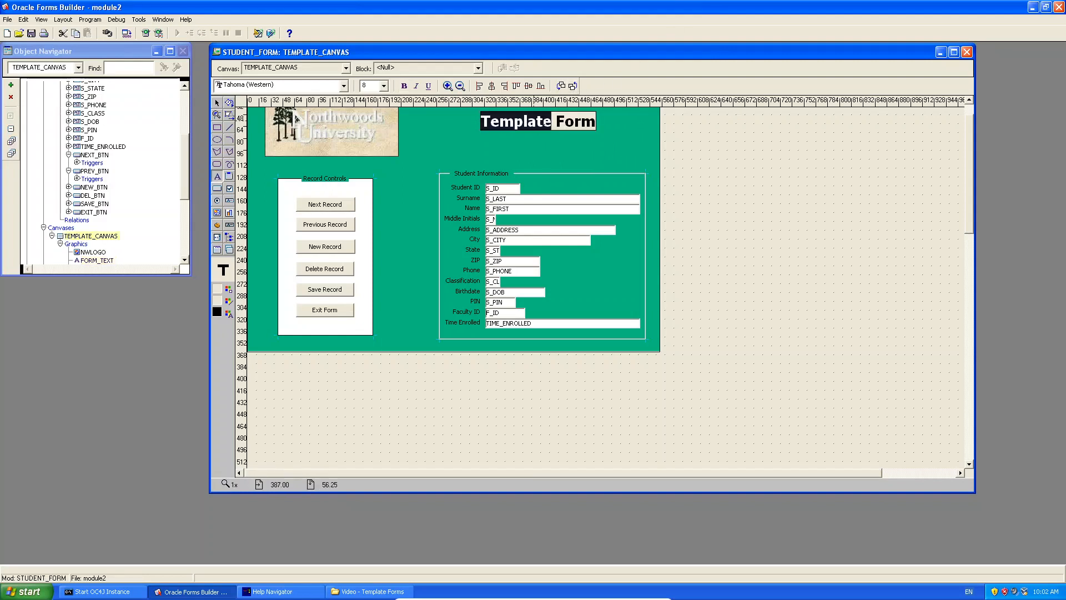
{"action": "type", "text": "Student"}
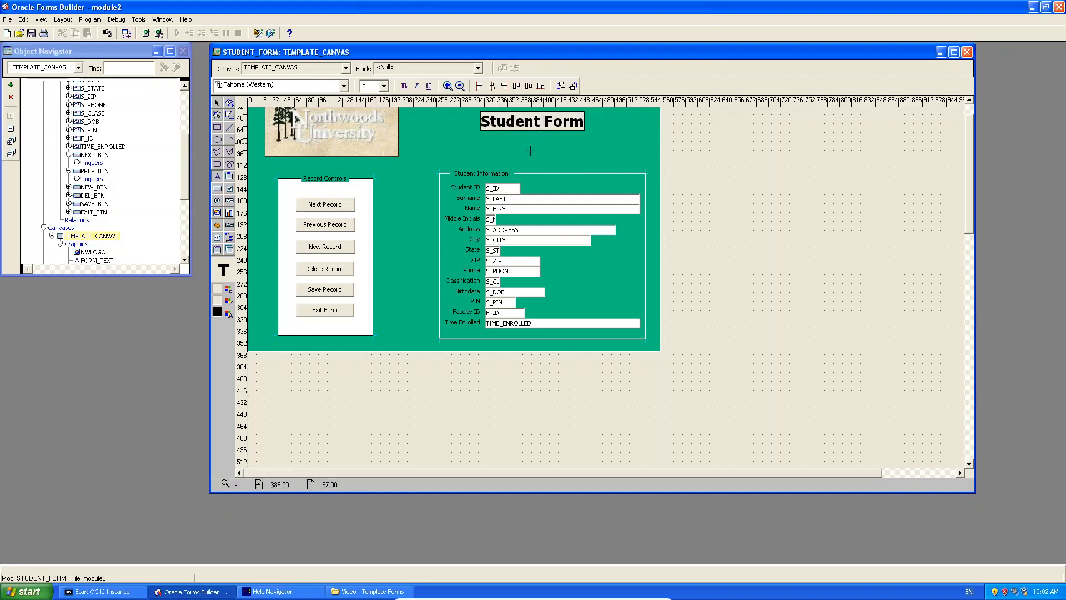
{"action": "left_click", "coordinate": [530, 151]}
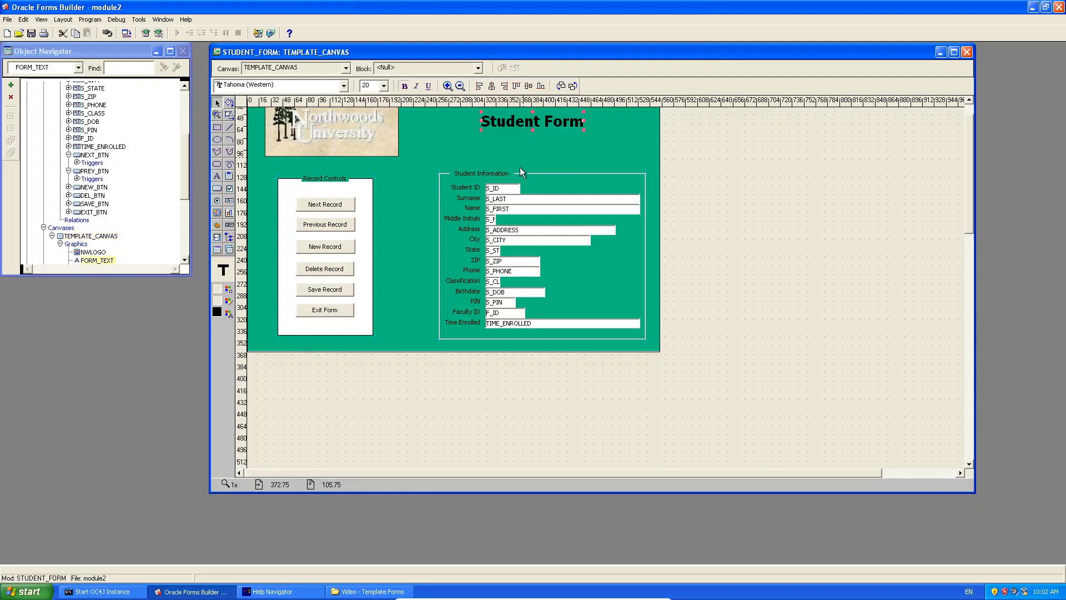
Rename the TEMPLATE_CANVAS canvas to STUDENT_CANVAS.
{"action": "left_click", "coordinate": [88, 237]}
{"action": "left_click", "coordinate": [89, 239]}
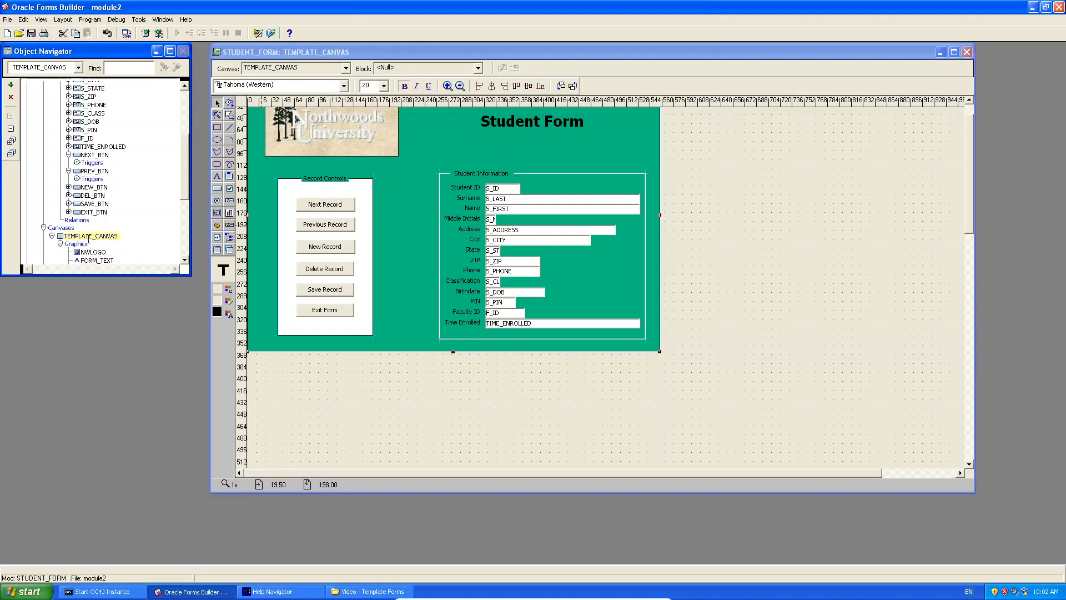
{"action": "left_click_drag", "start_coordinate": [90, 236], "coordinate": [72, 238]}
{"action": "left_click", "coordinate": [74, 237]}
{"action": "left_click", "coordinate": [74, 237]}
{"action": "key", "text": "BackSpace"}
{"action": "key", "text": "BackSpace"}
{"action": "key", "text": "BackSpace"}
{"action": "key", "text": "BackSpace"}
{"action": "key", "text": "BackSpace"}
{"action": "key", "text": "BackSpace"}
{"action": "key", "text": "BackSpace"}
{"action": "key", "text": "BackSpace"}
{"action": "type", "text": "STUDENT"}
{"action": "key", "text": "Return"}
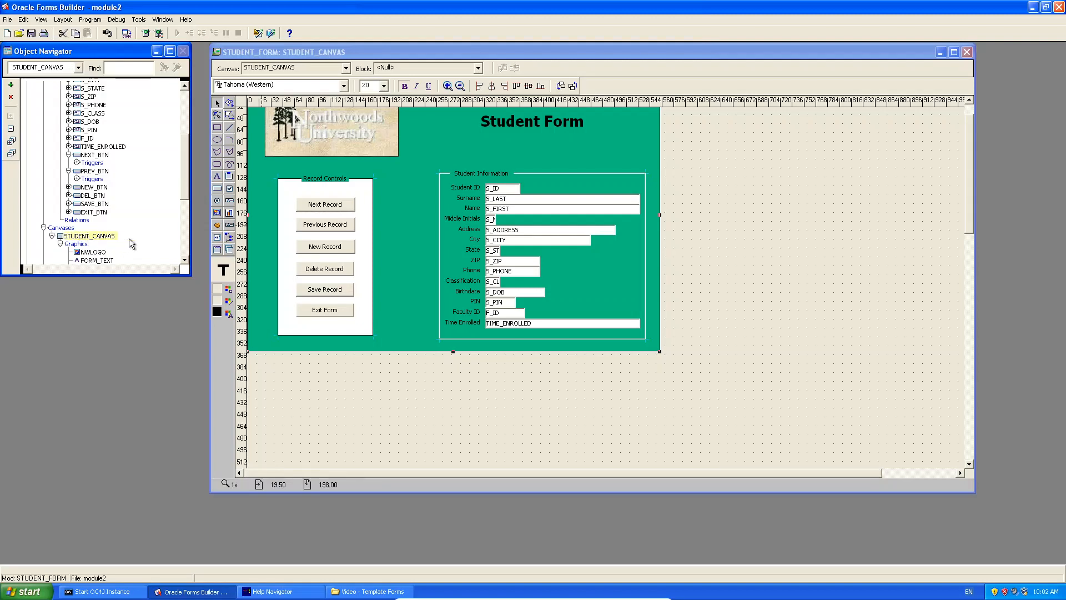
Rename the TEMPLATE_WIN window to STUDENT_WIN.
{"action": "scroll", "coordinate": [188, 220], "scroll_direction": "down", "scroll_amount": 6}
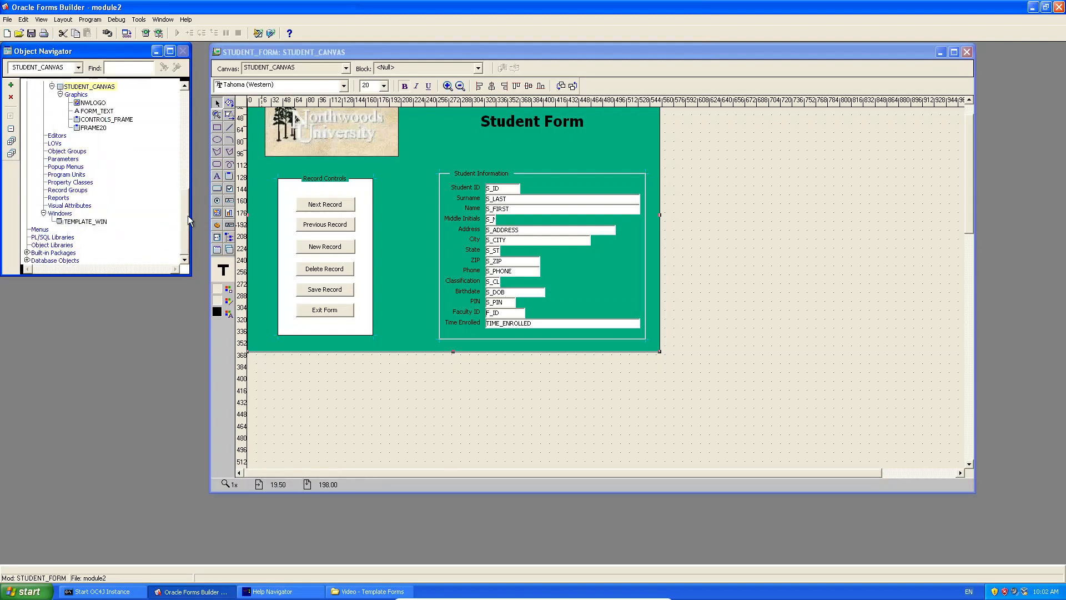
{"action": "left_click", "coordinate": [76, 222]}
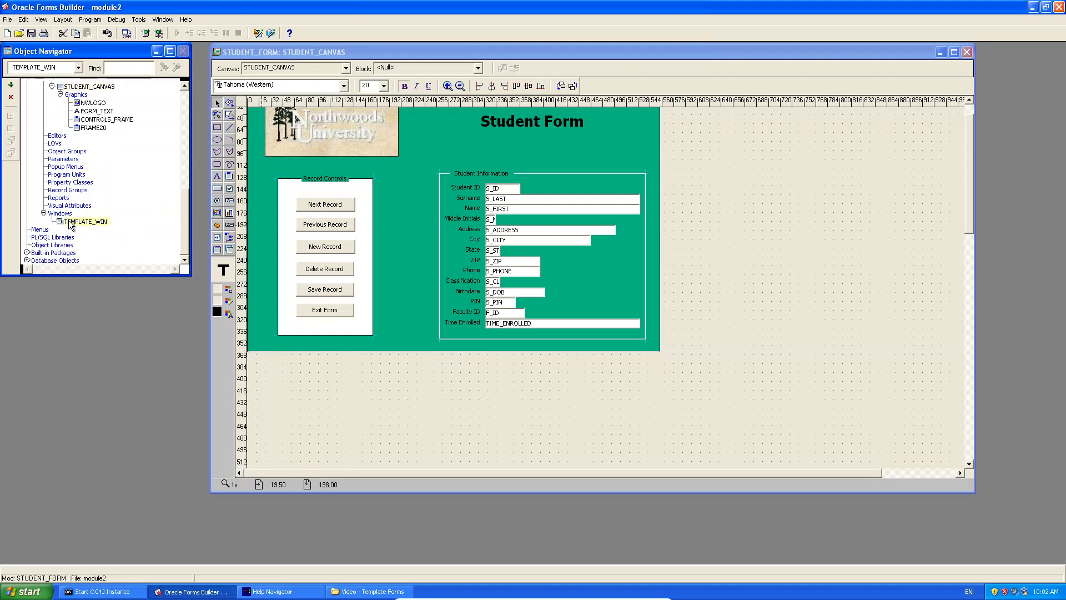
{"action": "left_click", "coordinate": [88, 221]}
{"action": "left_click_drag", "start_coordinate": [91, 221], "coordinate": [62, 221]}
{"action": "type", "text": "STUDENT"}
{"action": "key", "text": "Return"}
{"action": "left_click", "coordinate": [969, 112]}
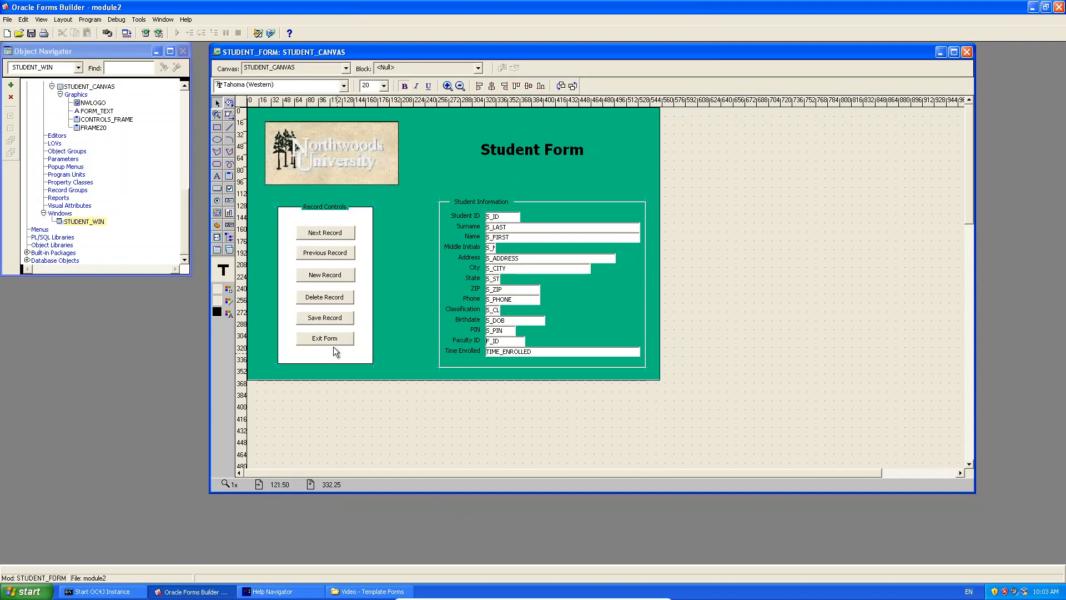
Save the module as STUDENT_FORM (TEMPLATE).fmb, then compile it and save again.
{"action": "left_click", "coordinate": [31, 35]}
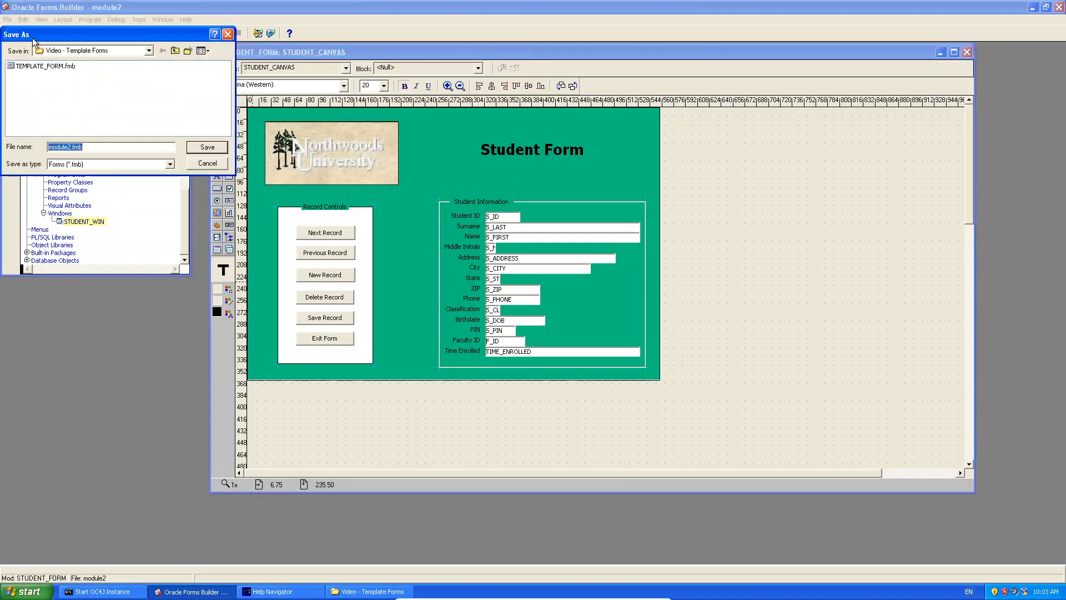
{"action": "type", "text": "StuDENT"}
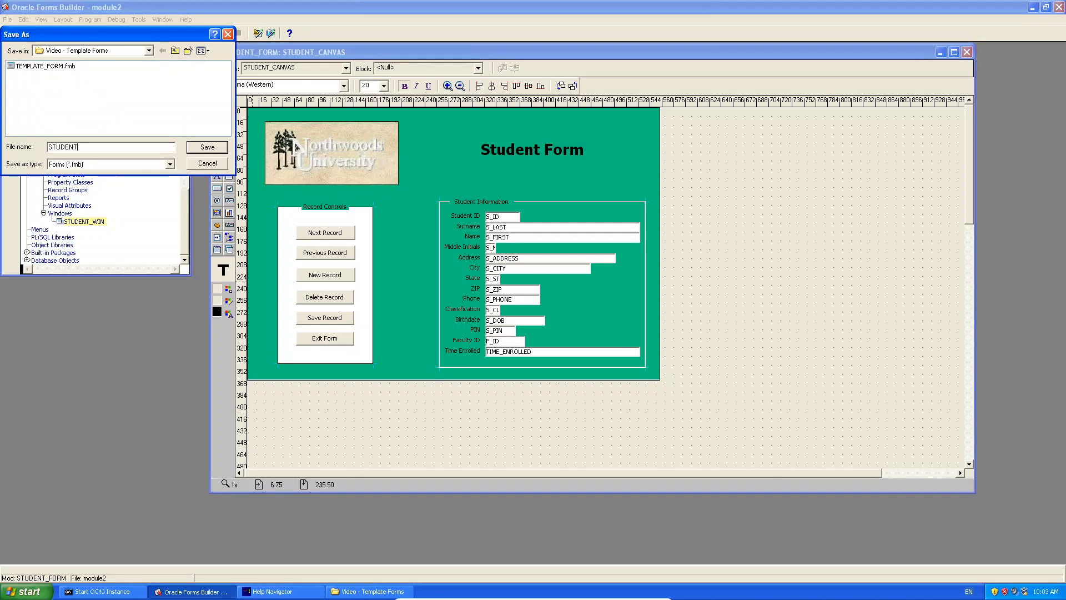
{"action": "type", "text": "_FORM (TEMPLATE)"}
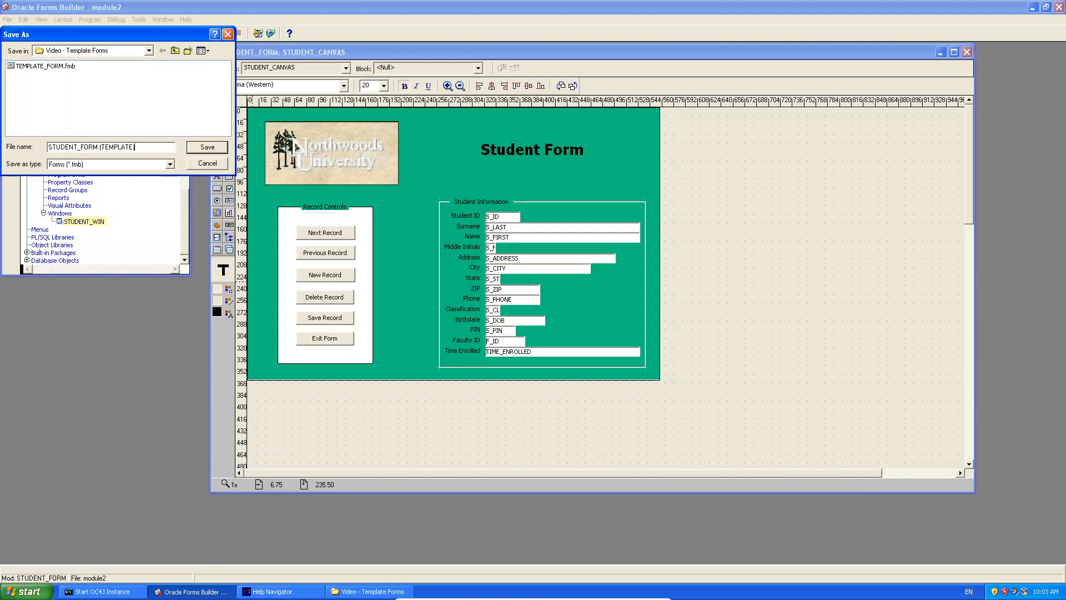
{"action": "key", "text": "Return"}
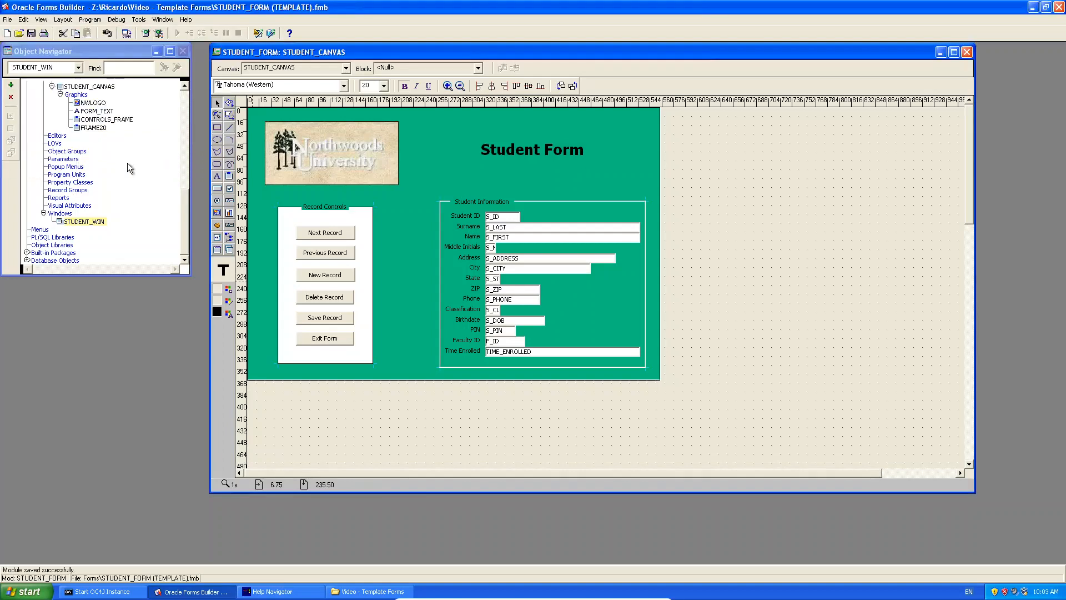
{"action": "left_click", "coordinate": [126, 34]}
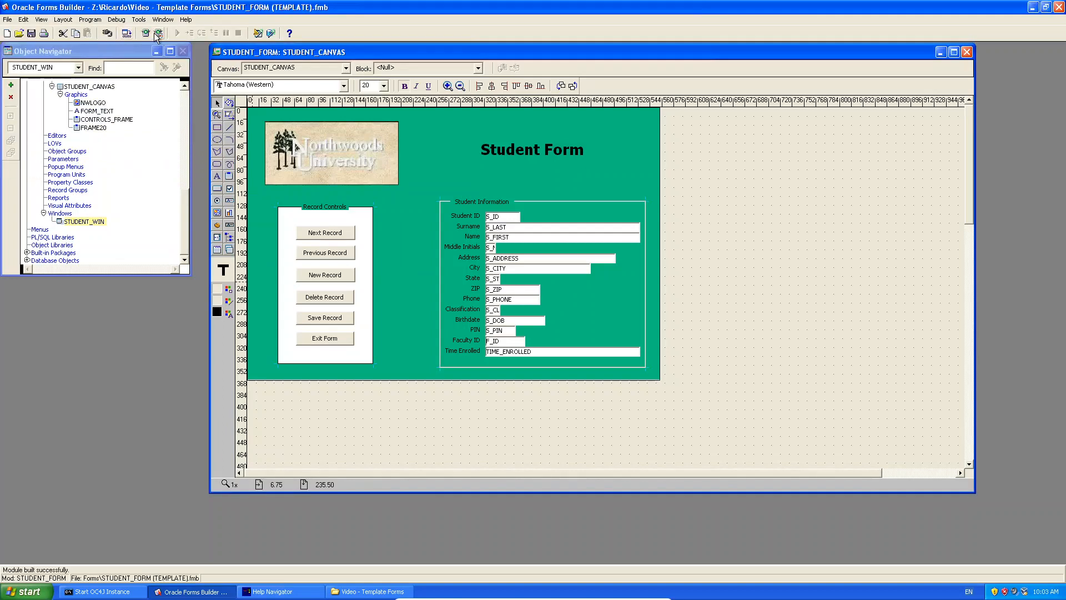
{"action": "left_click", "coordinate": [32, 33]}
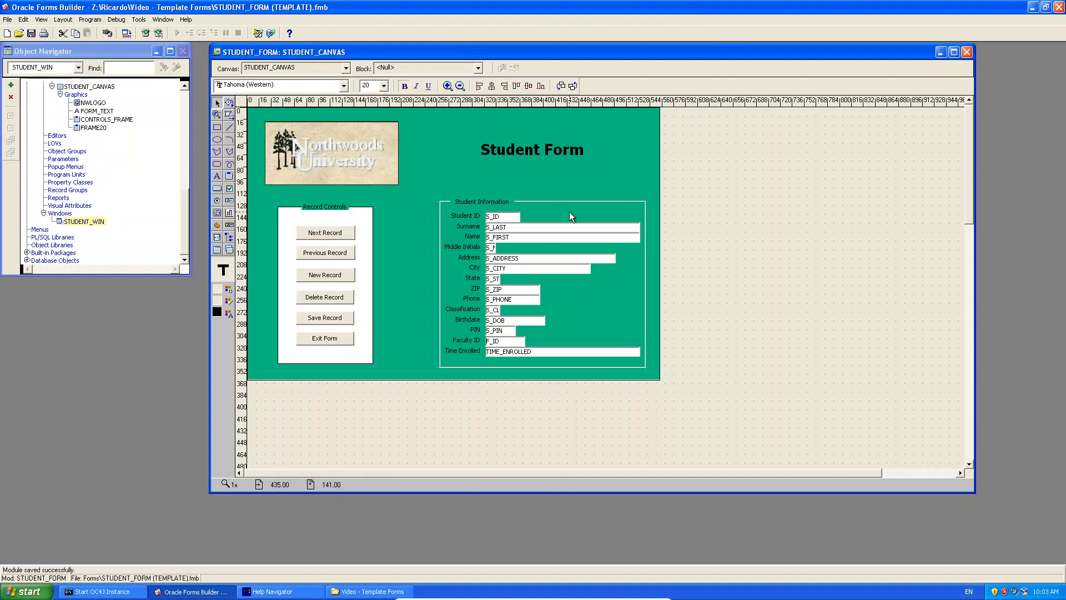